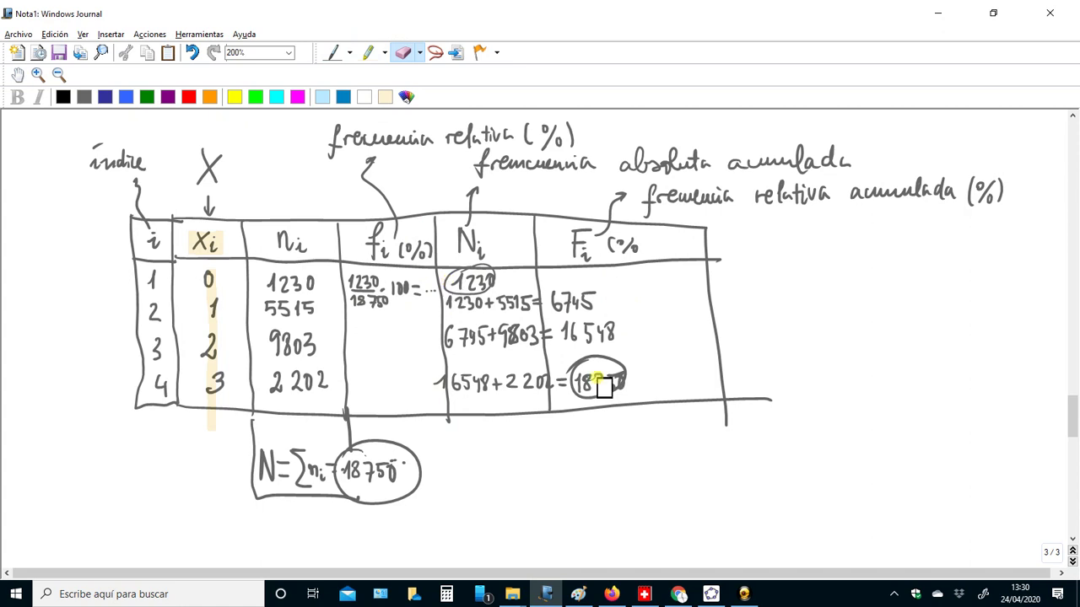
Step: Mark rows 2 to 4 of the handwritten f_i column with ellipsis dots using the pen
click(336, 53)
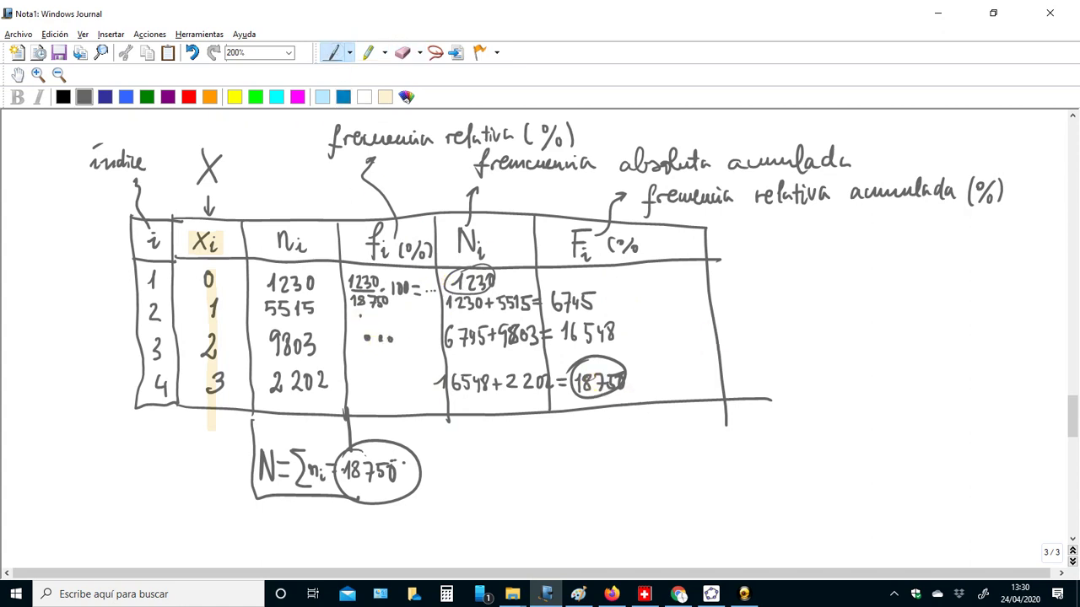
click(374, 314)
click(375, 388)
click(366, 387)
Step: Draw ellipsis dots with the pen in all four rows of the handwritten F_i column
click(660, 288)
click(671, 287)
click(653, 325)
click(667, 324)
click(682, 323)
click(655, 273)
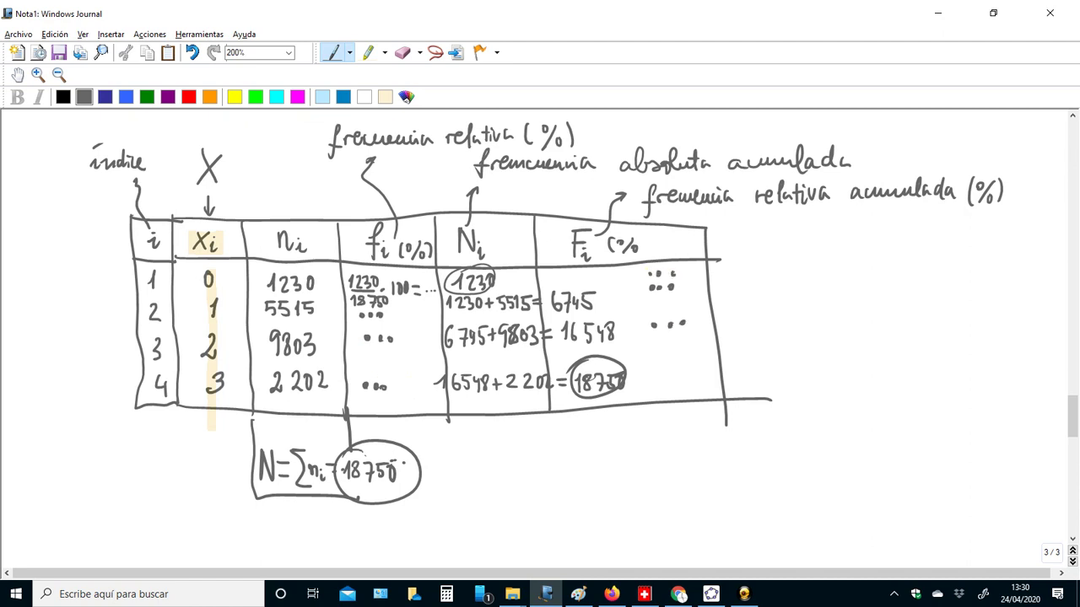
click(658, 374)
click(682, 371)
click(671, 372)
Step: Erase the handwritten cumulative frequency calculations and results in the four rows under N_i
click(401, 52)
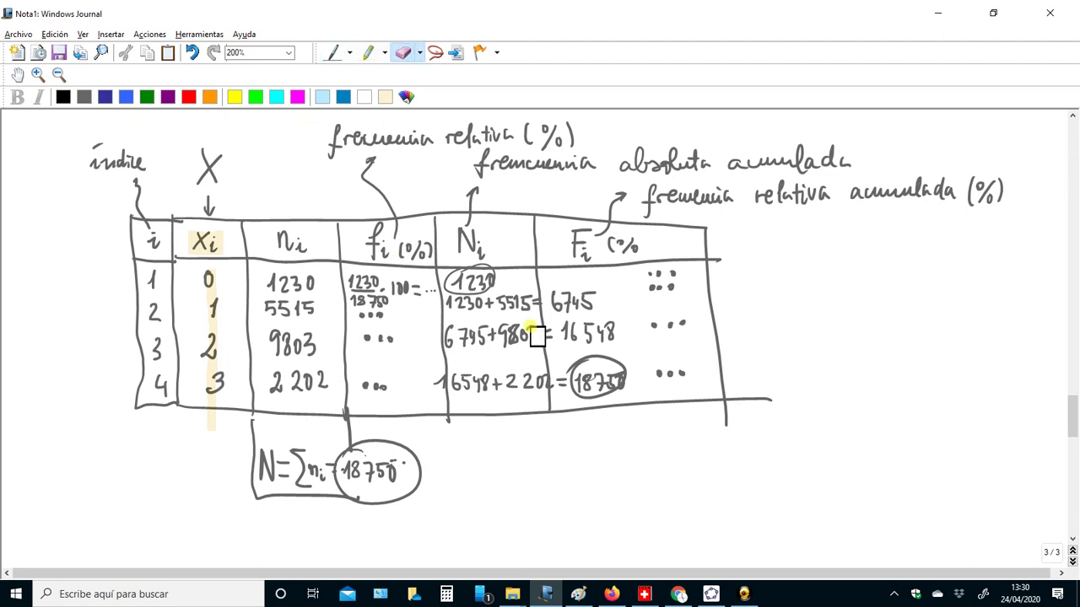
click(555, 302)
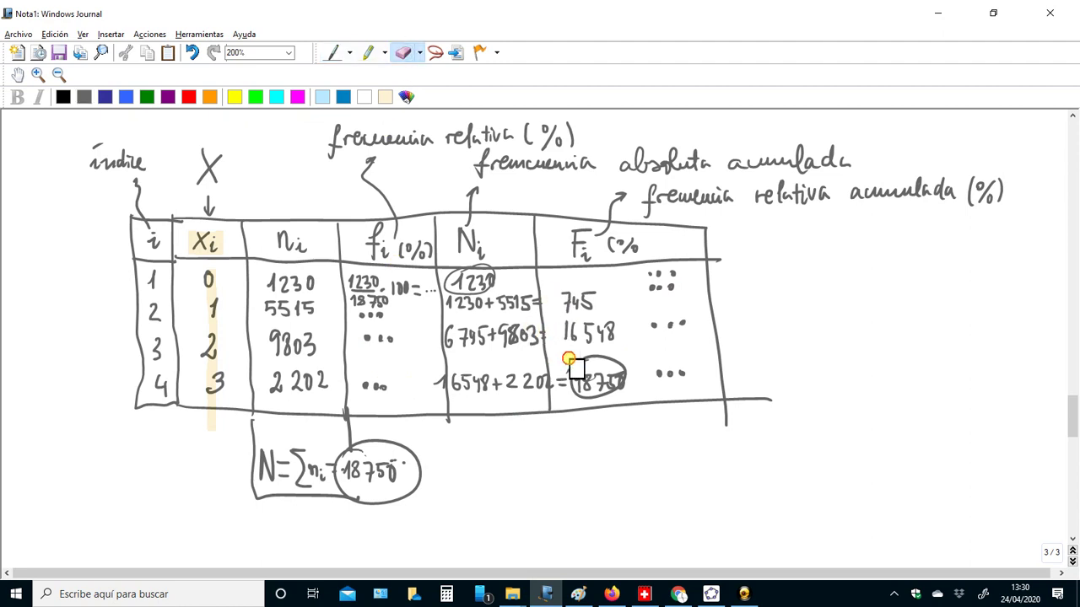
mouse_move(569, 359)
mouse_down()
mouse_move(579, 380)
mouse_move(602, 383)
mouse_move(590, 361)
mouse_move(601, 386)
mouse_move(579, 366)
mouse_move(568, 306)
mouse_move(586, 292)
mouse_move(607, 325)
mouse_move(545, 379)
mouse_move(473, 392)
mouse_move(459, 382)
mouse_move(540, 381)
mouse_move(460, 333)
mouse_move(447, 354)
mouse_move(483, 327)
mouse_move(511, 346)
mouse_move(518, 333)
mouse_move(540, 340)
mouse_move(518, 304)
mouse_move(450, 305)
mouse_move(455, 279)
mouse_move(445, 279)
mouse_move(434, 386)
mouse_move(497, 312)
mouse_move(524, 307)
mouse_move(462, 277)
mouse_move(504, 300)
mouse_move(531, 296)
mouse_move(503, 306)
mouse_up()
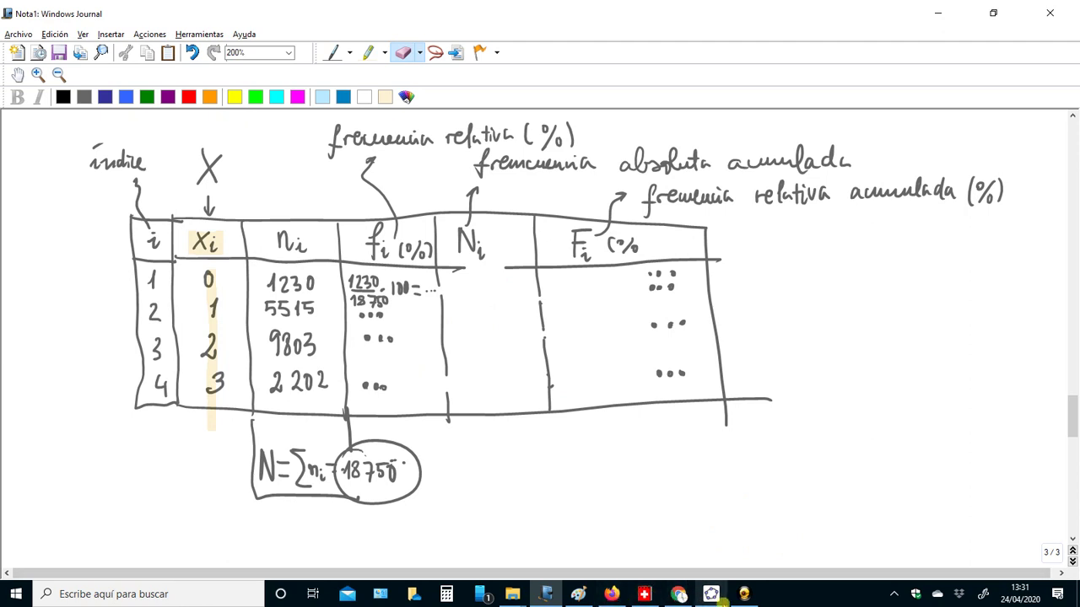
Step: Switch to GeoGebra Classic 5, show the Hoja de Cálculo spreadsheet view and close the Vista Gráfica
click(711, 594)
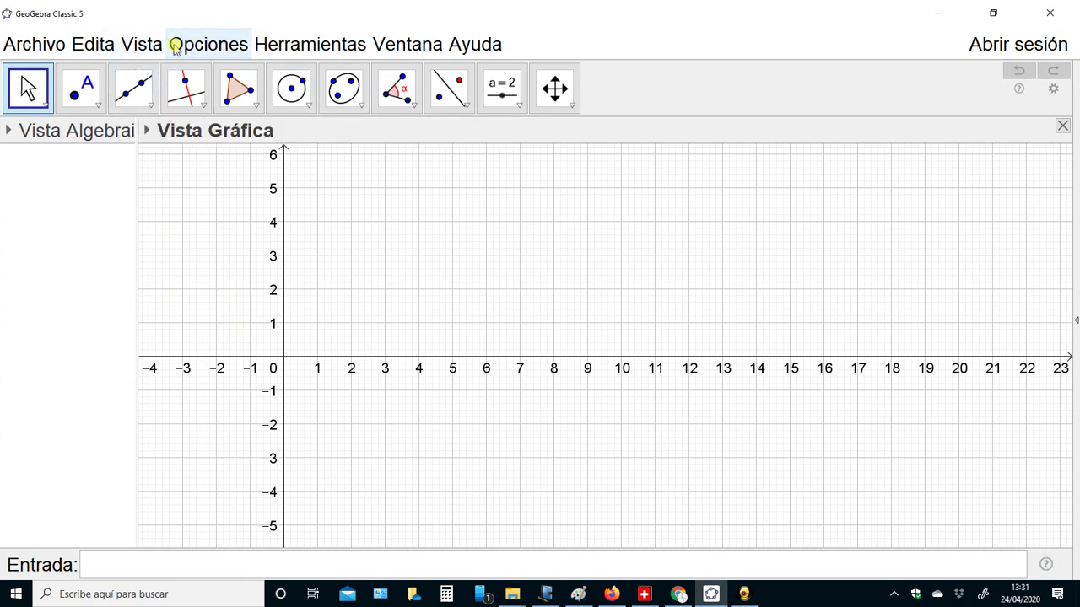
click(152, 44)
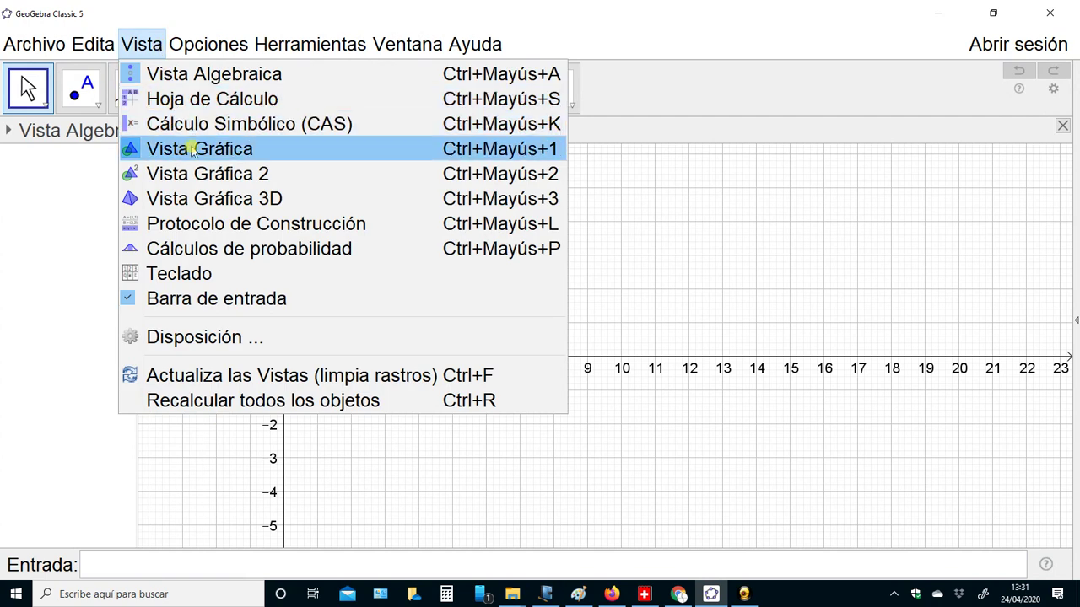
key(Escape)
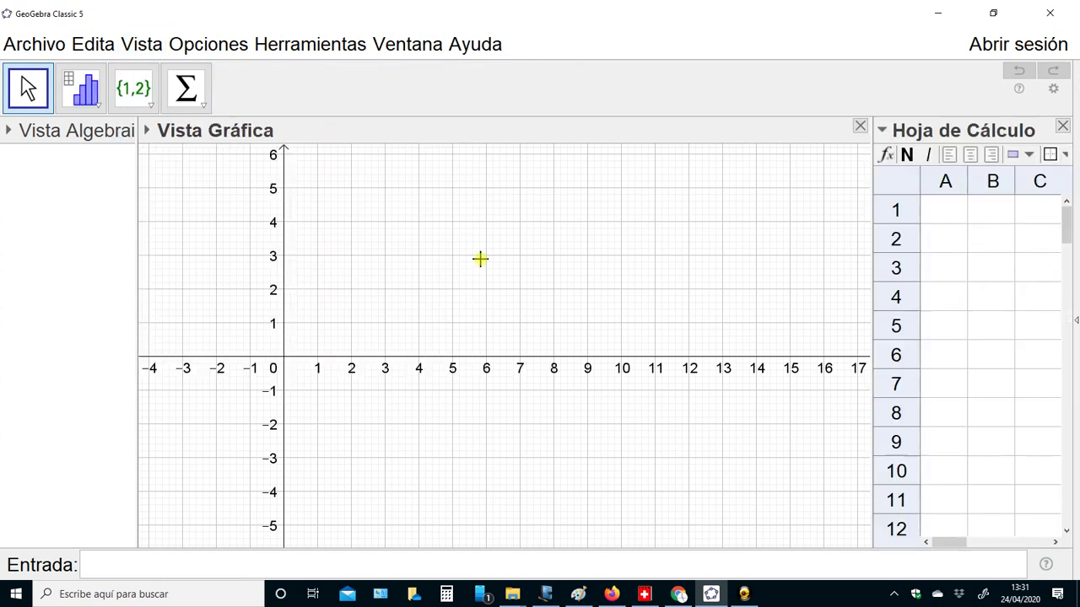
click(861, 127)
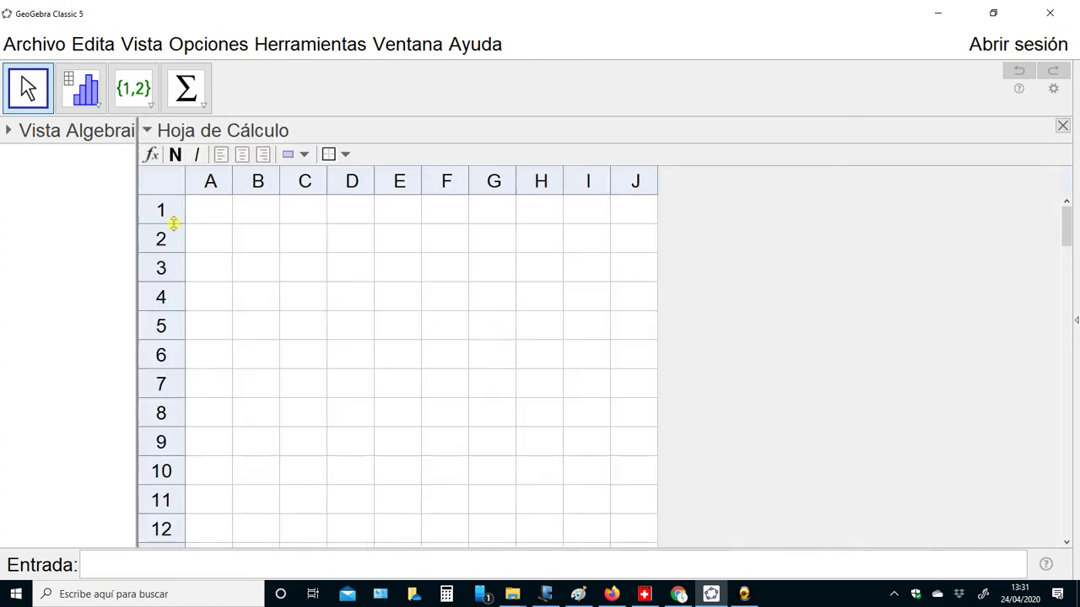
Step: Apply centred alignment to spreadsheet cells A1 through J6
click(212, 210)
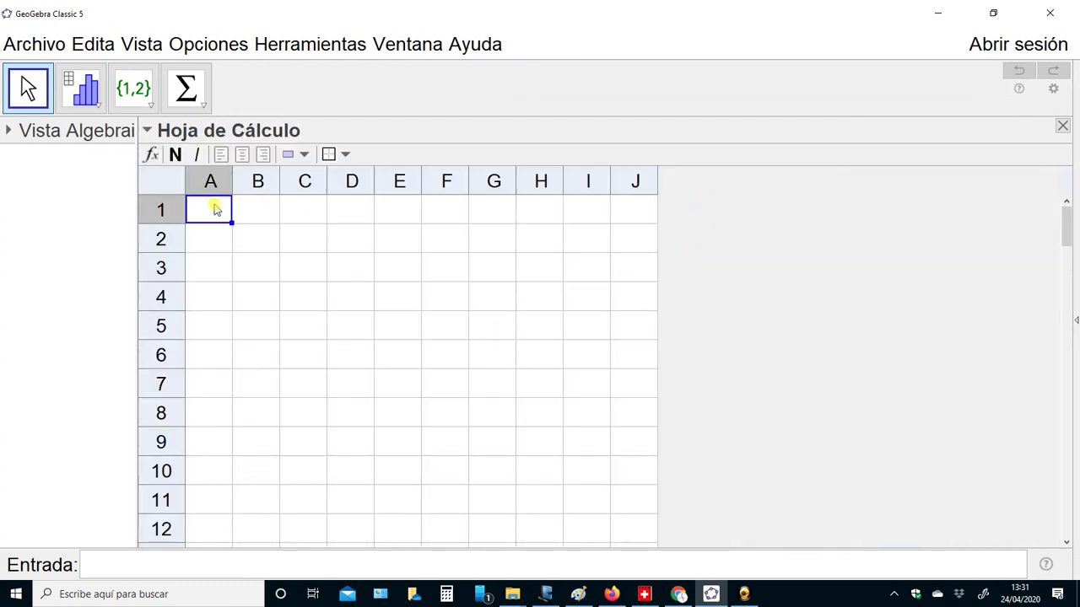
key(shift+Right)
key(shift+Right)
key(shift+Right)
key(shift+Right)
key(shift+Right)
key(shift+Right)
key(shift+Right)
key(shift+Right)
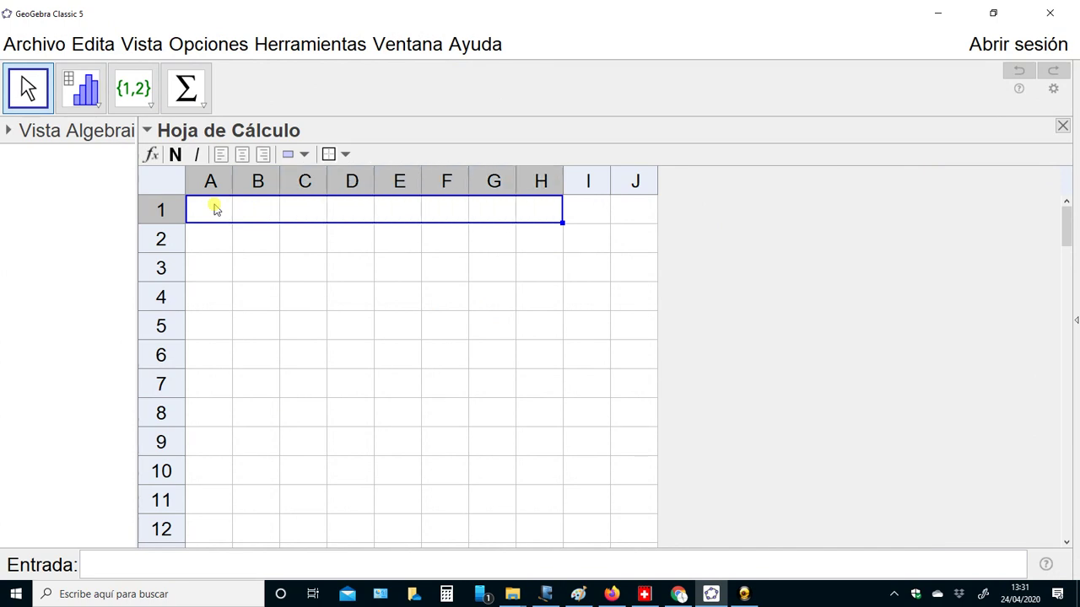
key(shift+Right)
key(shift+Down)
key(shift+Down)
key(shift+Down)
key(shift+Down)
key(shift+Down)
key(shift+Down)
key(shift+Down)
key(shift+Down)
key(shift+Down)
key(shift+Down)
key(shift+Down)
key(shift+Down)
key(shift+Down)
key(shift+Down)
key(shift+Down)
key(shift+Down)
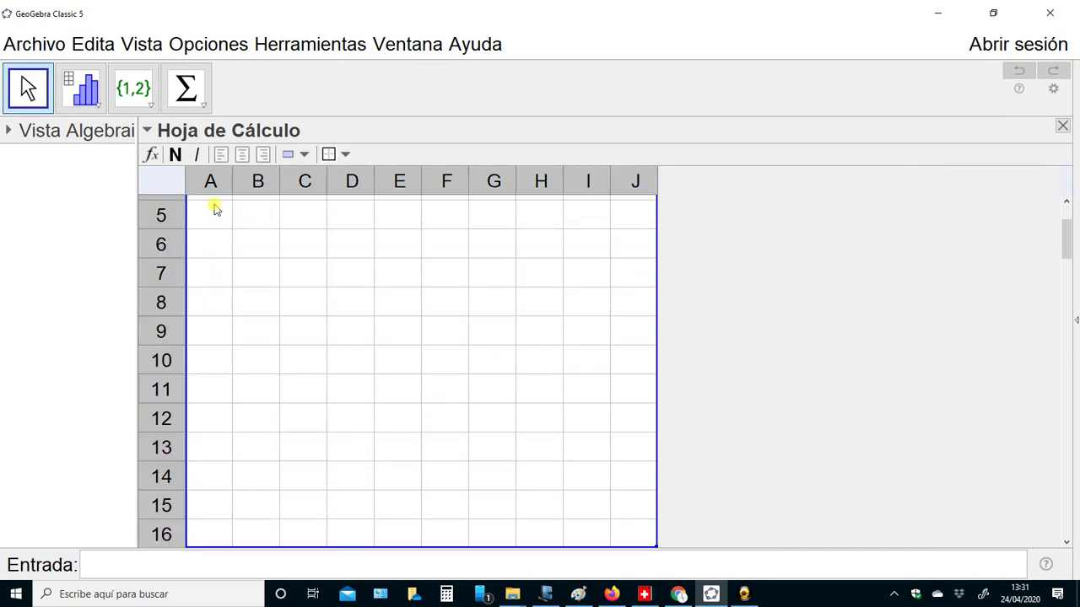
key(shift+Up)
key(shift+Up)
key(shift+Up)
key(shift+Up)
key(shift+Up)
key(shift+Up)
key(shift+Up)
key(shift+Up)
key(shift+Up)
key(shift+Up)
key(shift+Up)
key(shift+Up)
key(shift+Up)
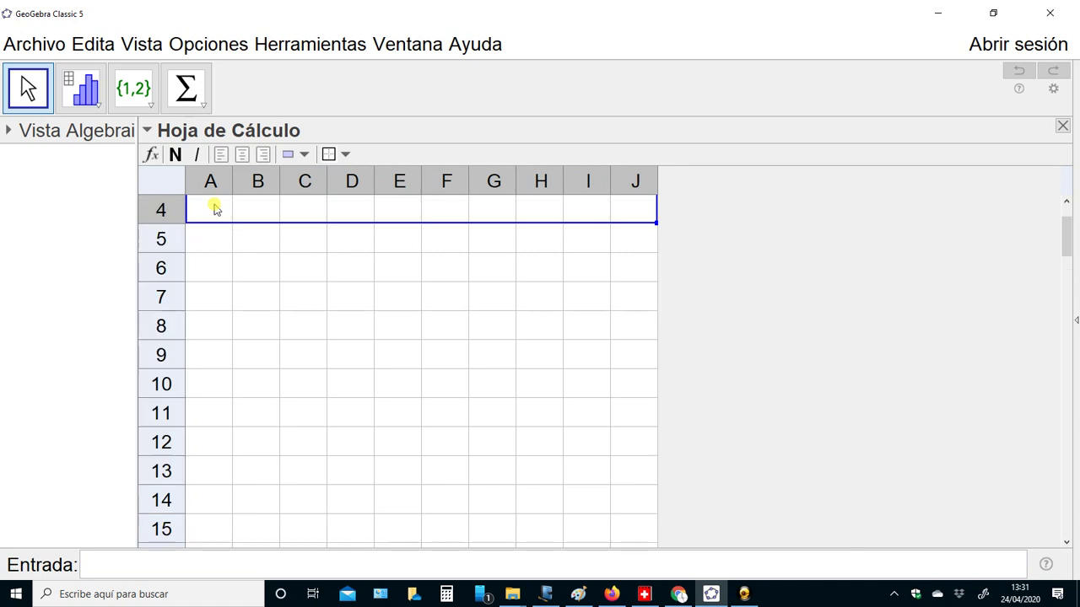
key(shift+Down)
key(shift+Down)
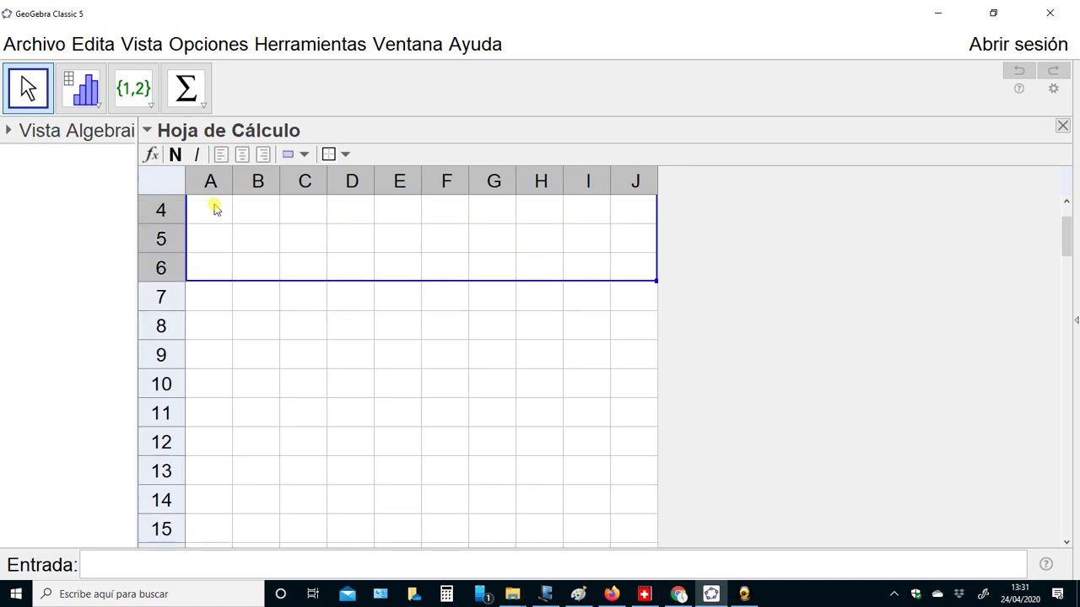
click(242, 155)
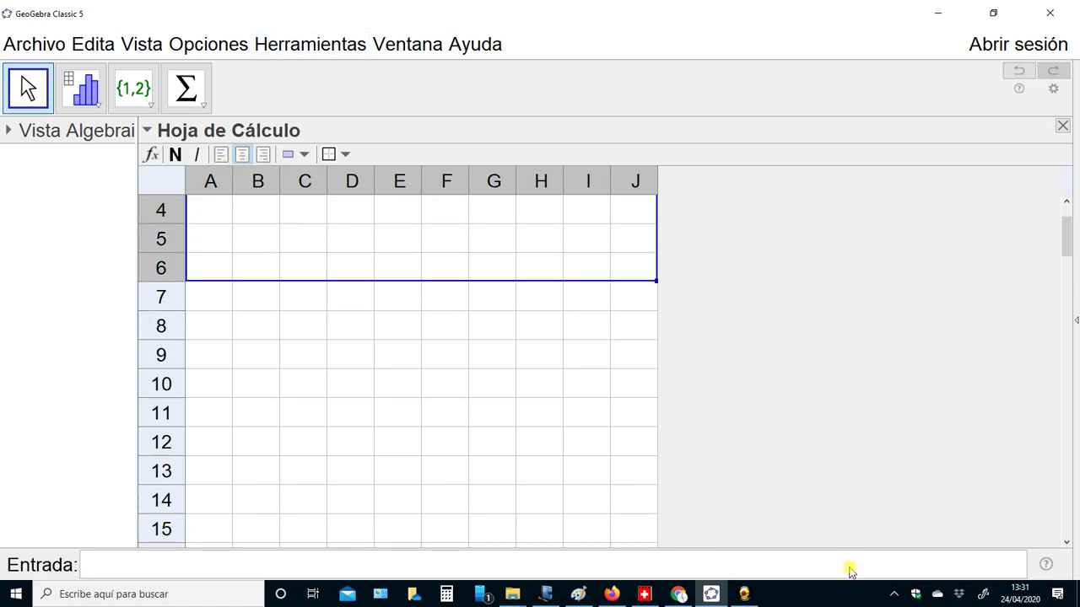
Step: Return to cell A1 and widen spreadsheet columns A through F to make room for the frequency table
click(284, 384)
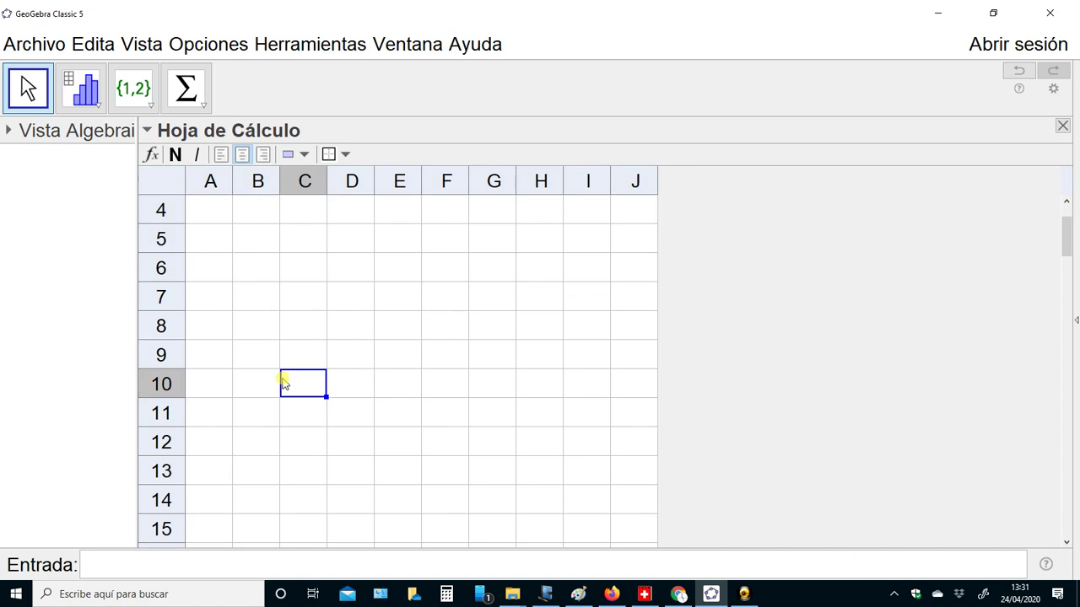
key(Up)
key(Up)
key(Up)
key(Up)
key(Up)
key(Up)
key(Up)
key(Up)
key(Up)
key(Left)
key(Left)
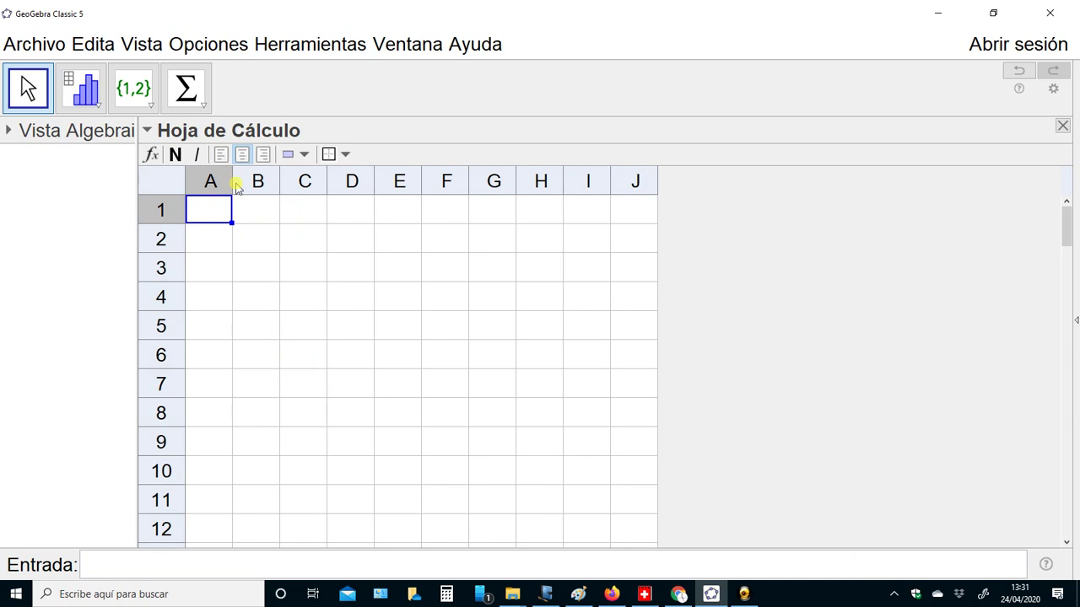
drag(231, 178, 873, 179)
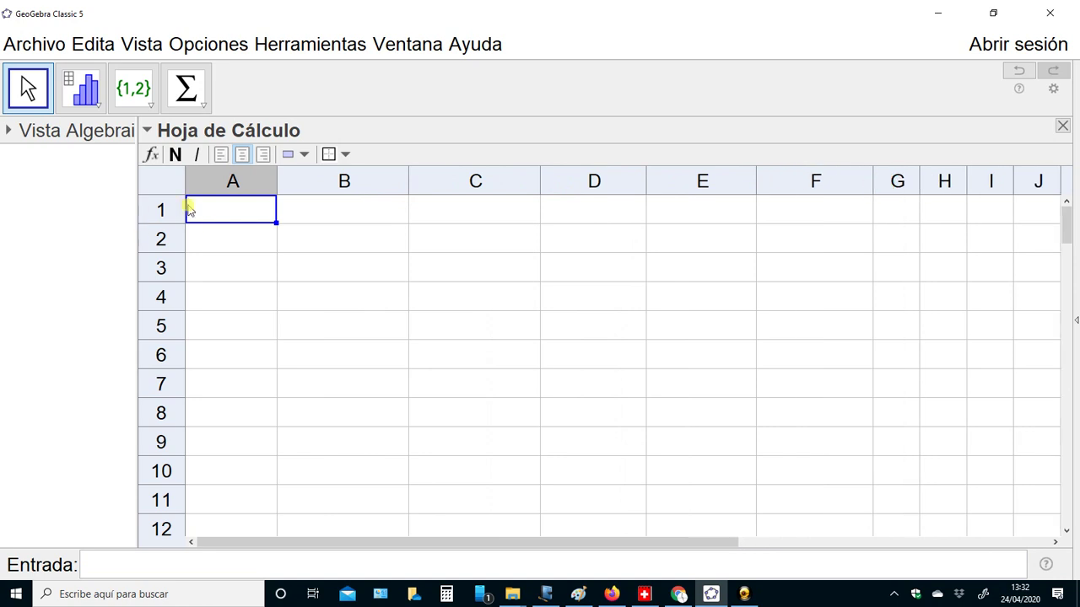
Step: Enter the index heading i in cell A1
click(192, 211)
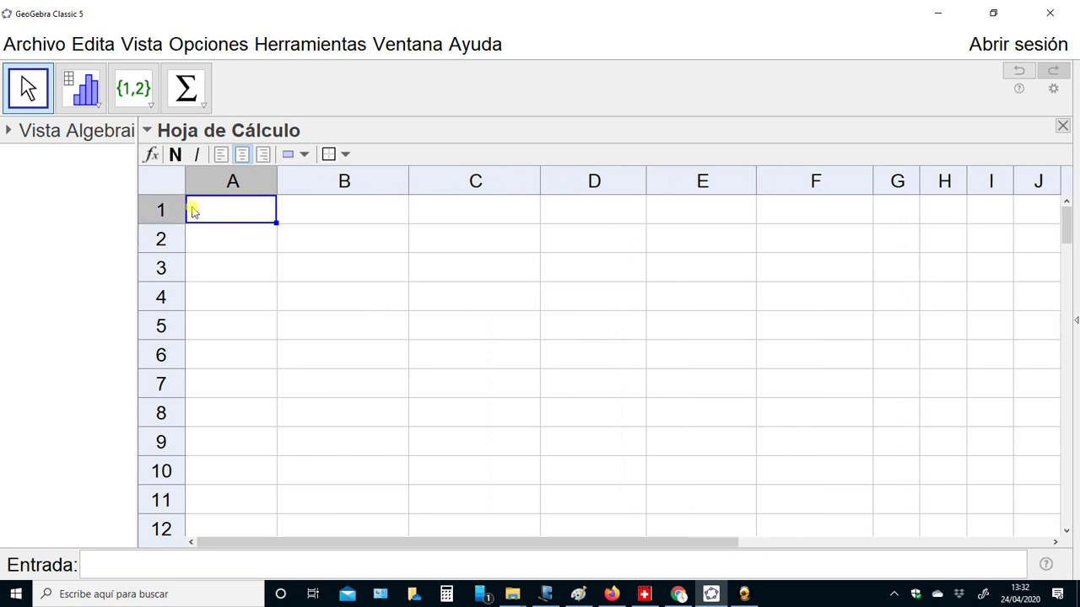
double_click(192, 209)
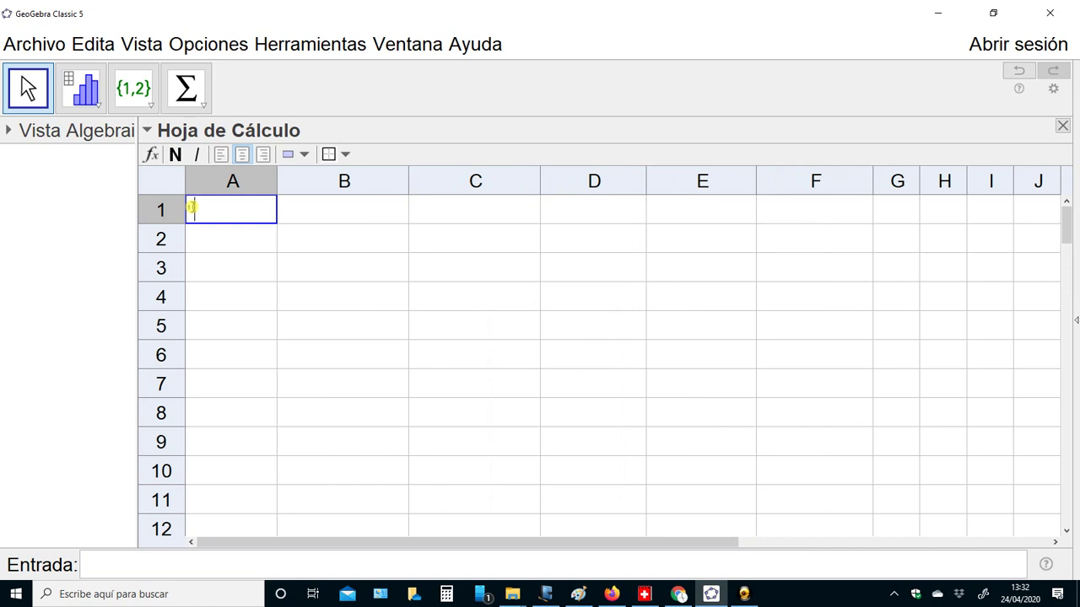
text(()
key(BackSpace)
text(i)
key(Tab)
key(Tab)
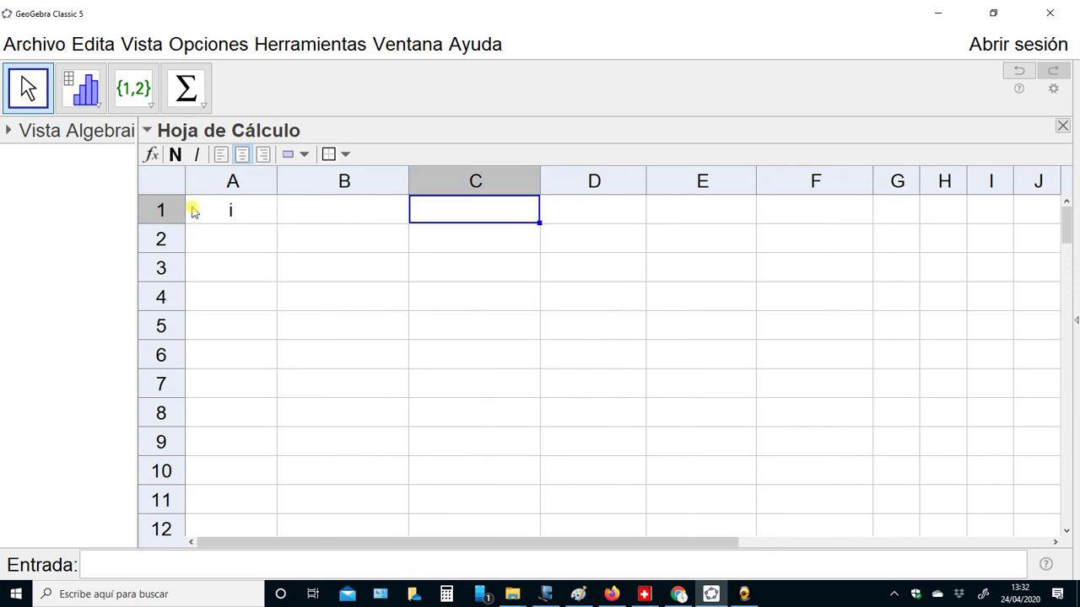
Step: Enter the heading x_i as subscripted text in cell B1
key(Left)
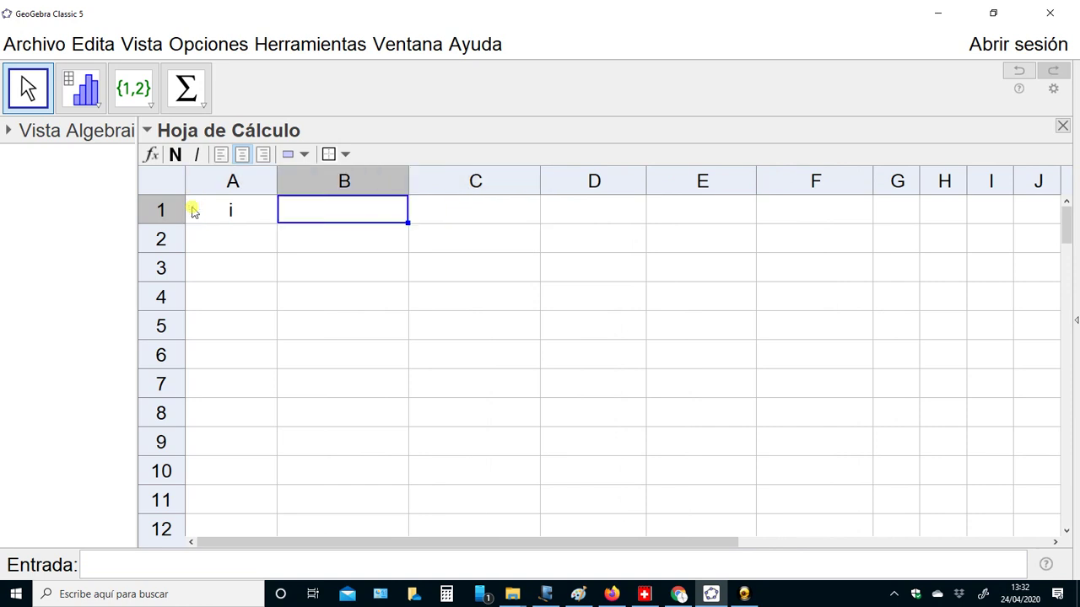
text(x)
key(BackSpace)
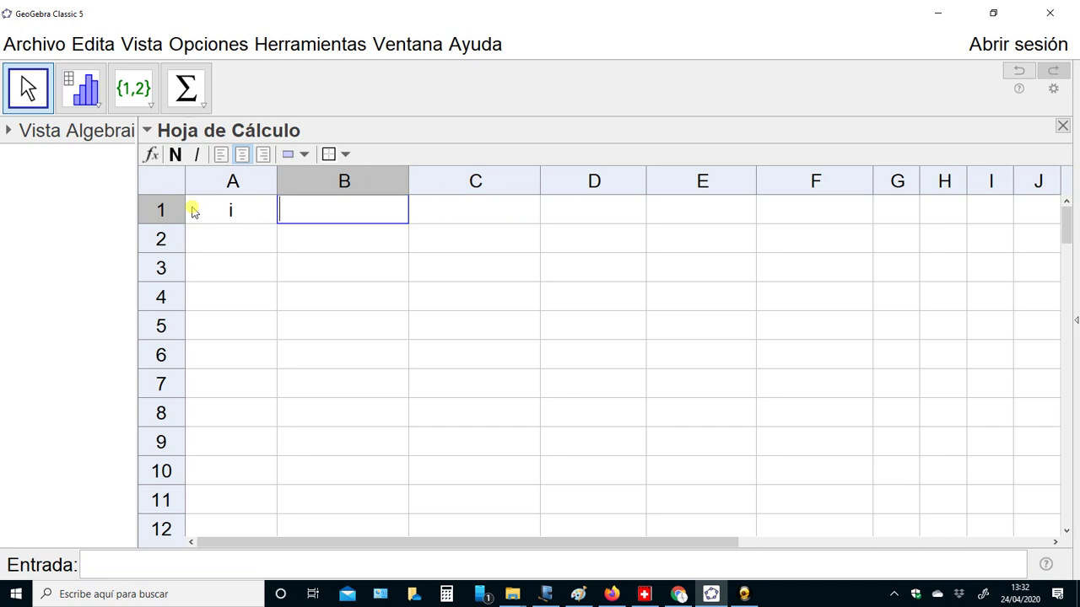
text("x_i)
key(Return)
Step: Enter the heading "n_i" as subscripted text in cell C1
key(Up)
key(Right)
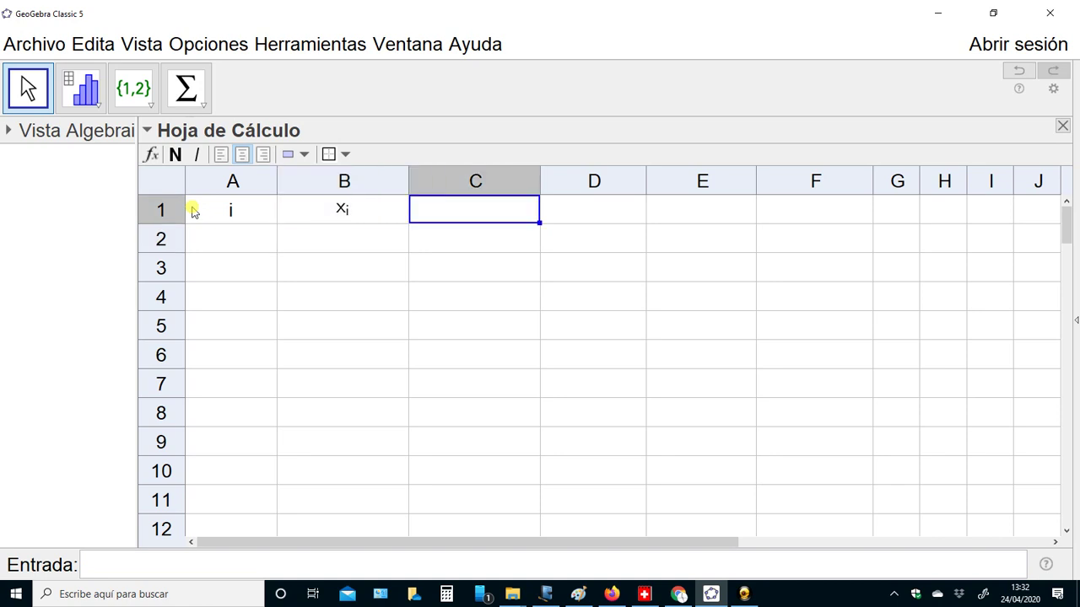
text("n_i)
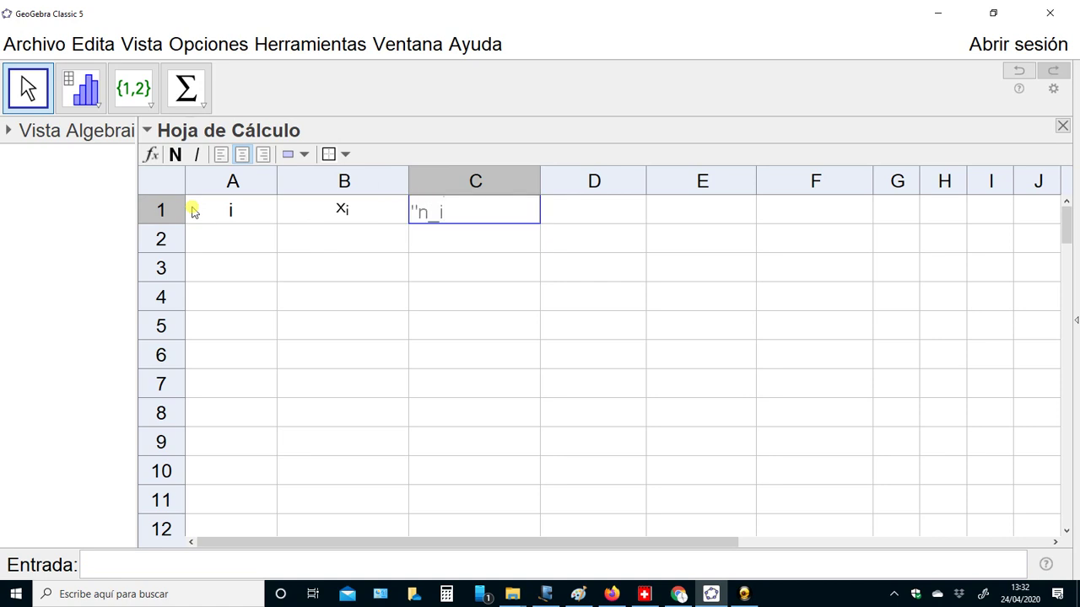
text(")
key(Return)
Step: Enter the heading f_i as subscripted text in cell D1
key(Up)
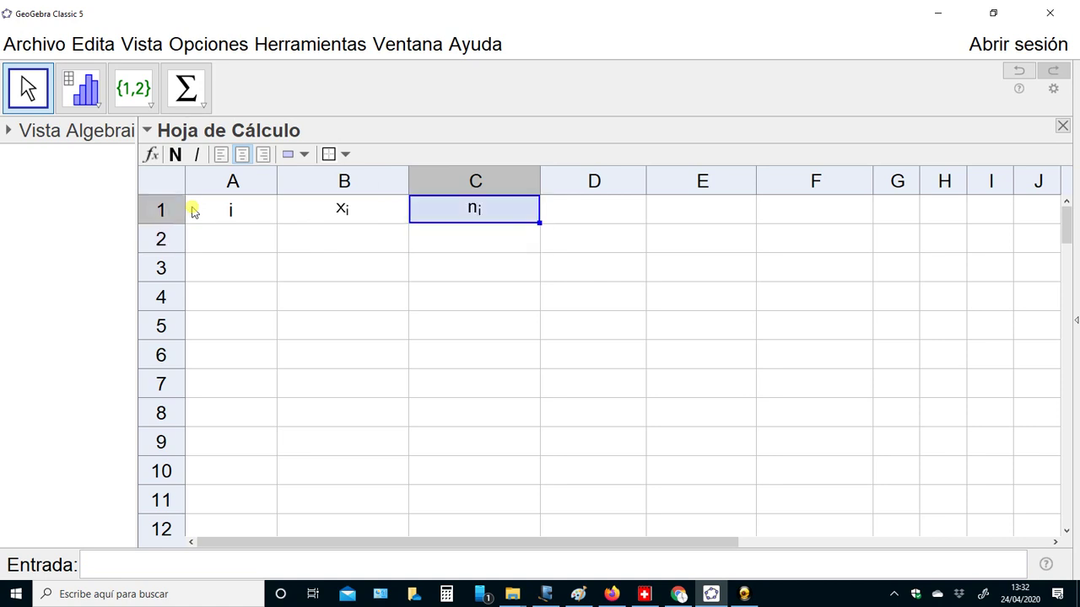
key(Right)
text(")
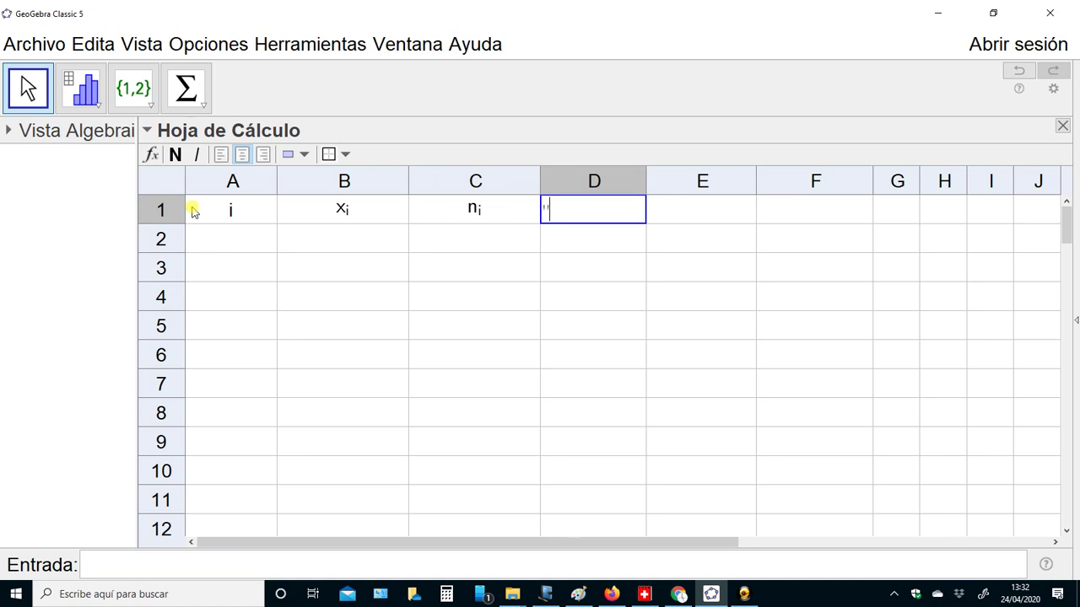
text(f_i)
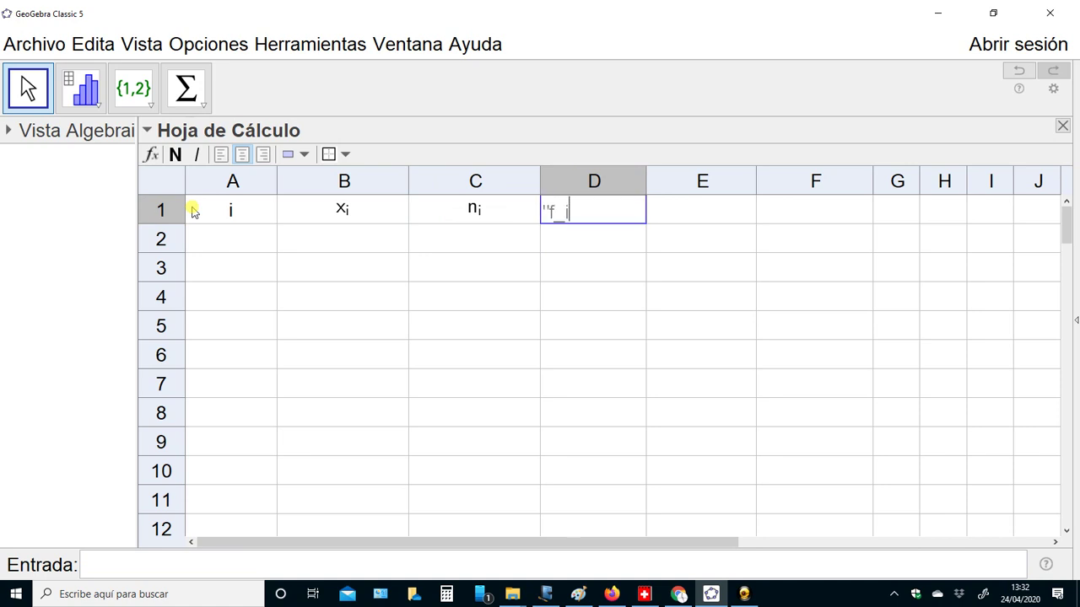
key(Return)
Step: Enter the cumulative frequency headings "N_i" in cell E1 and "F_i" in cell F1
key(Up)
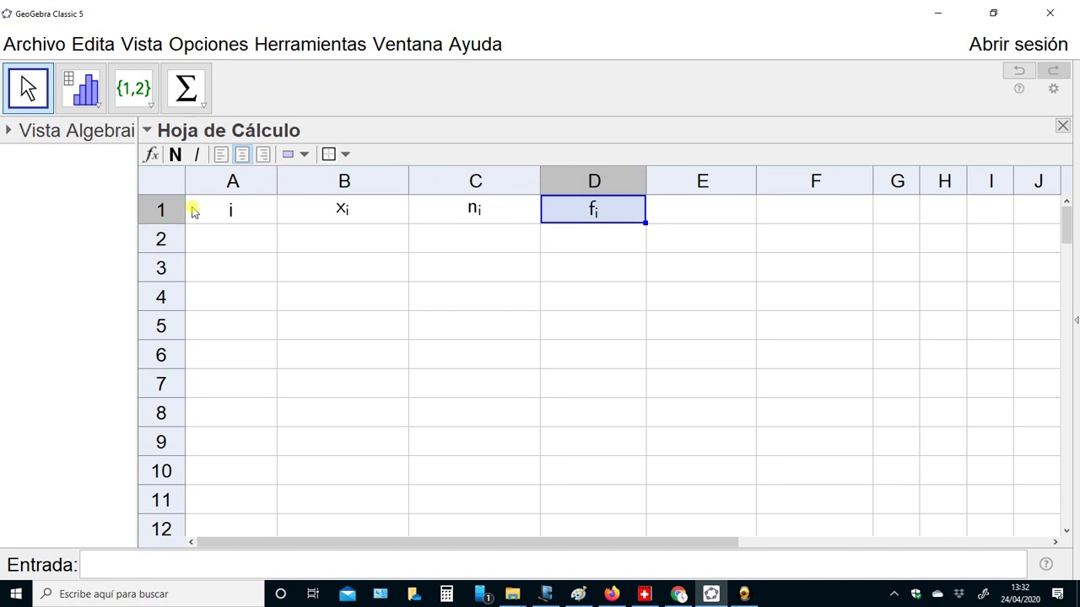
key(Right)
text(")
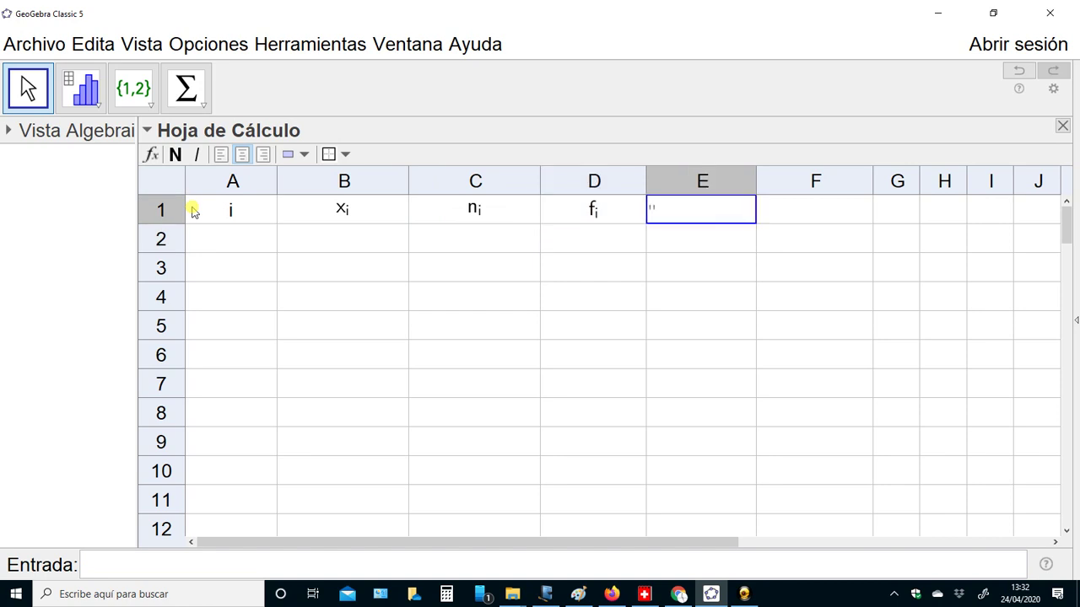
text(N_)
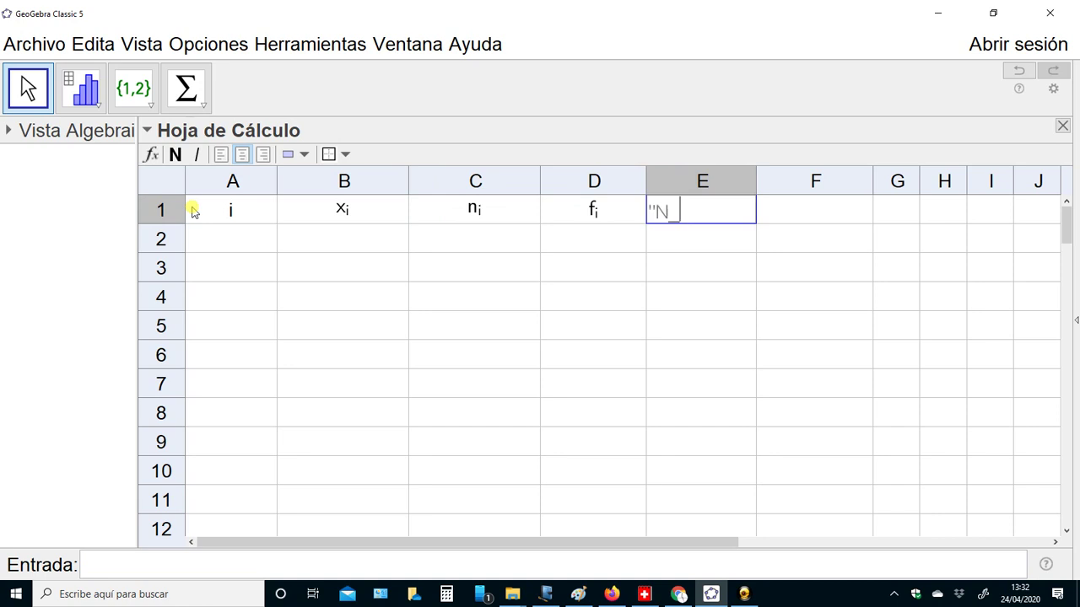
text(i")
key(Tab)
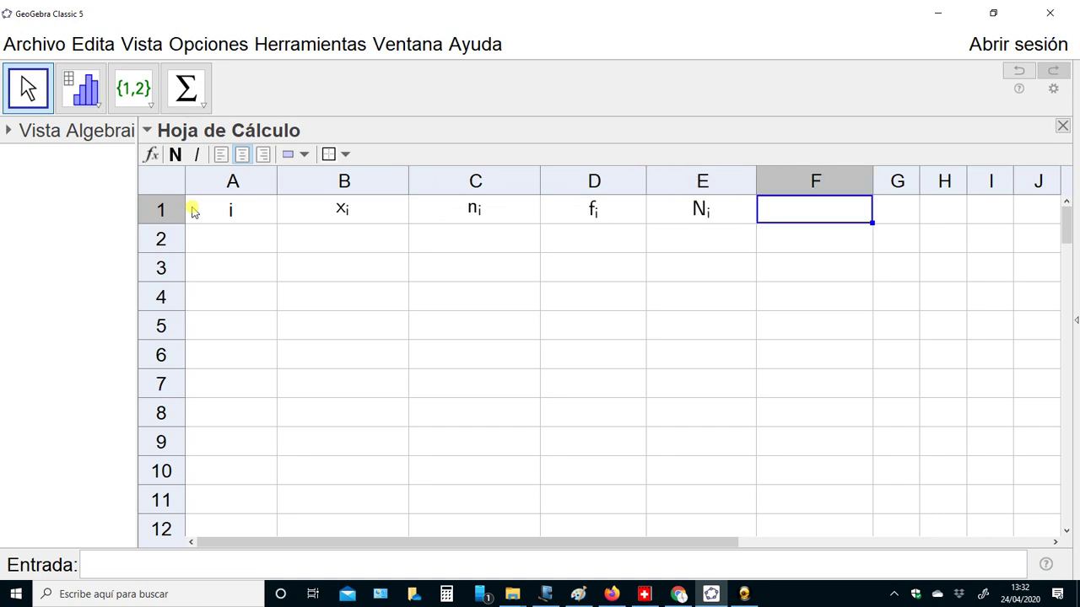
text("F_i)
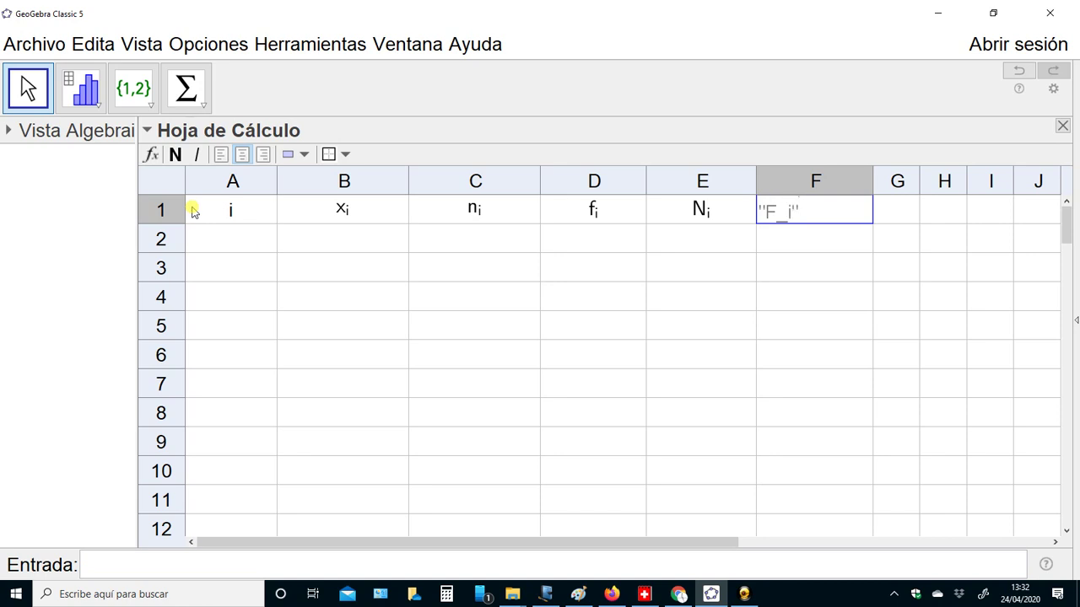
key(Return)
Step: Try to extend the relative frequency heading in cell D1 to "f_i (%)"
key(Left)
key(Left)
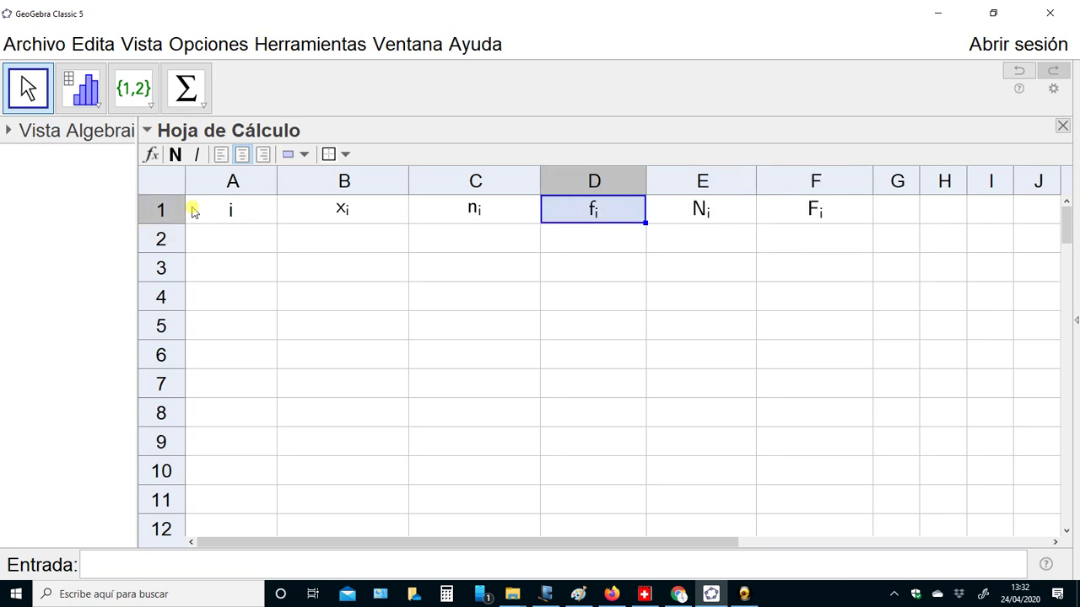
double_click(571, 209)
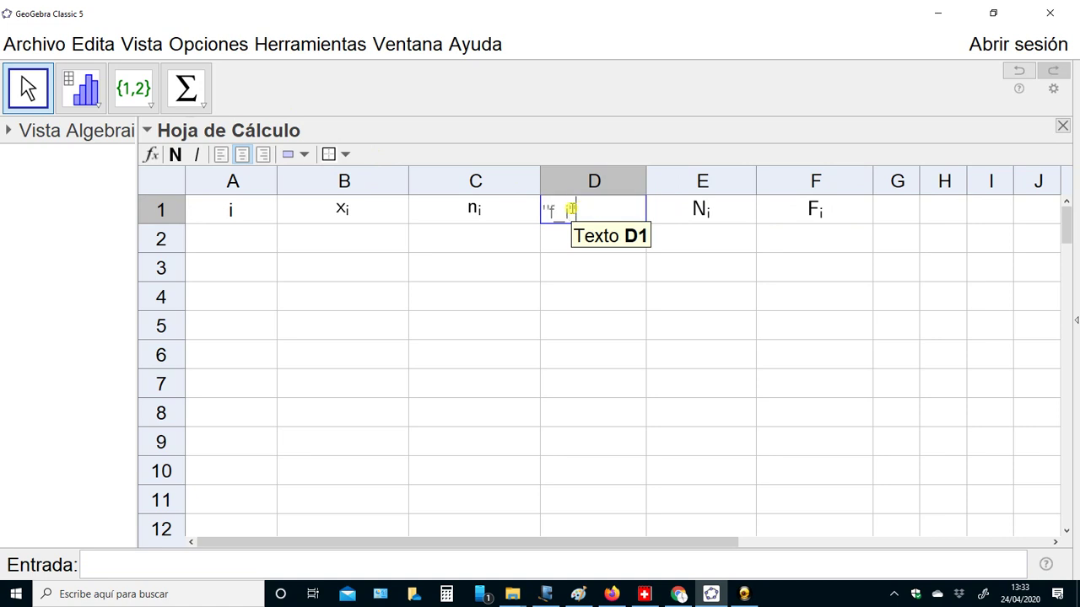
text((%))
key(Left)
key(Left)
key(Left)
key(BackSpace)
text(")
key(Return)
click(571, 211)
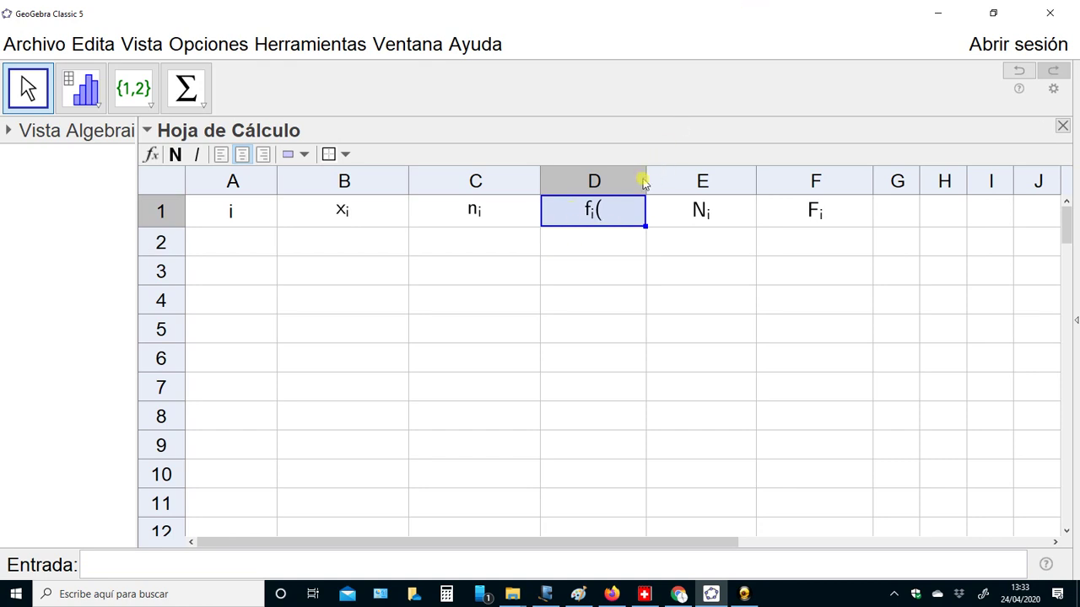
Step: Widen column D and remove the "(%)" from the heading in cell D1, leaving f_i
drag(645, 181, 685, 180)
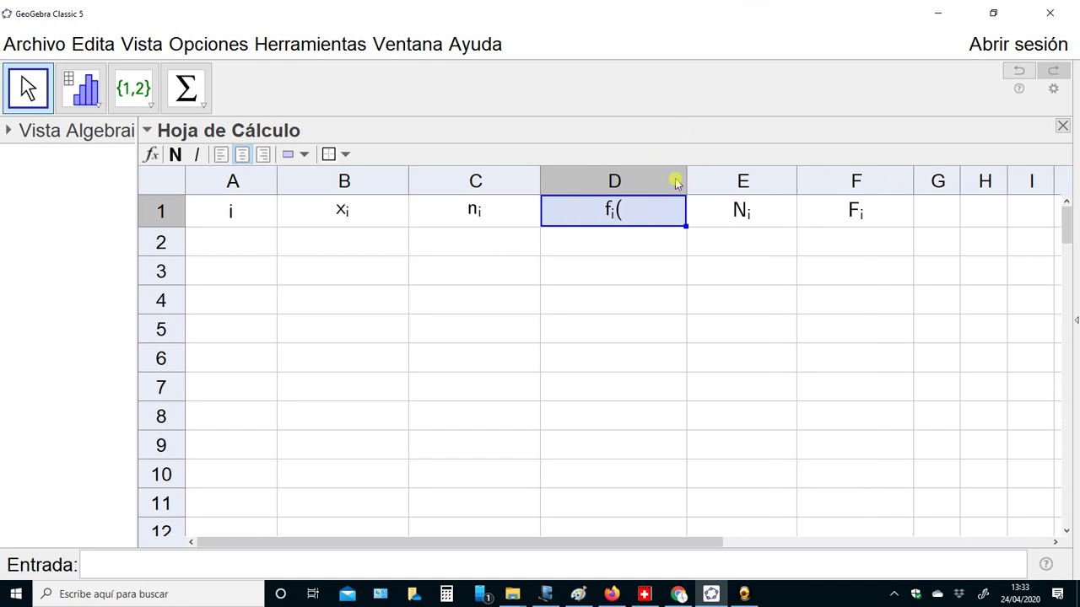
double_click(624, 208)
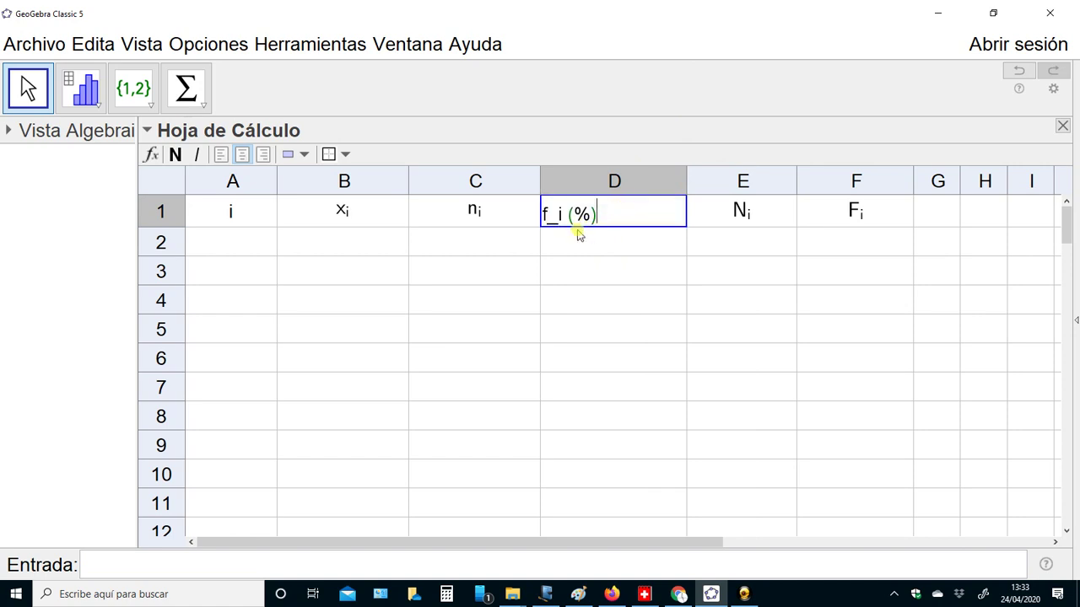
key(Escape)
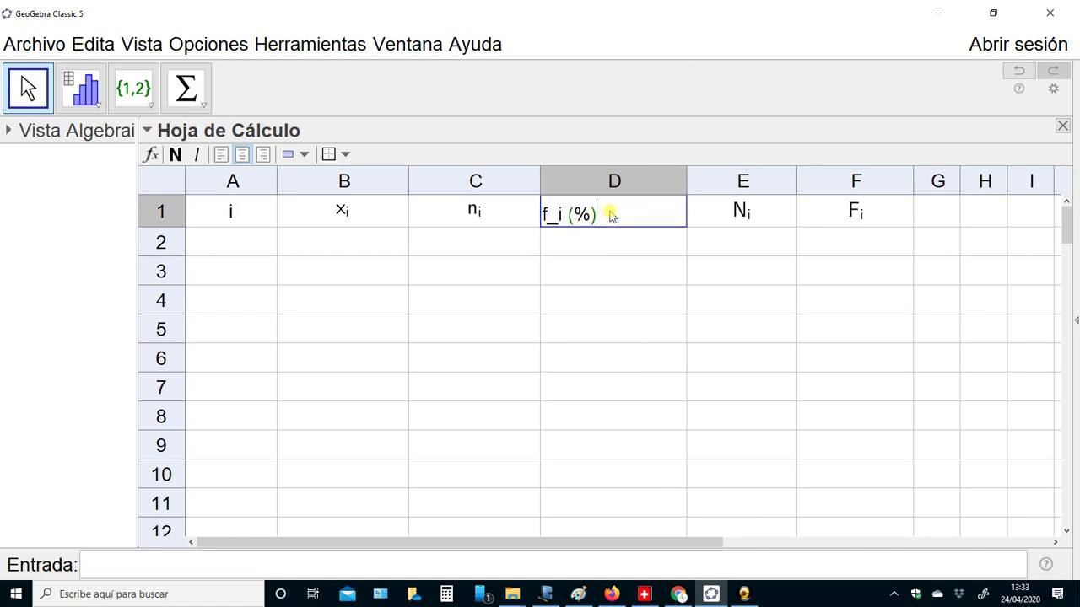
key(BackSpace)
key(Delete)
key(Return)
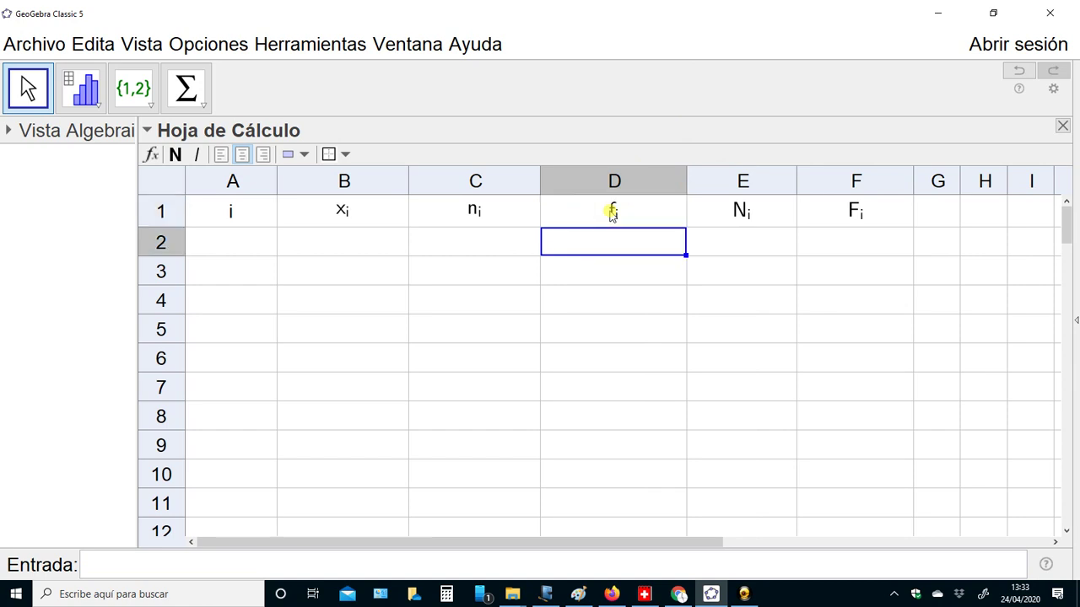
click(613, 214)
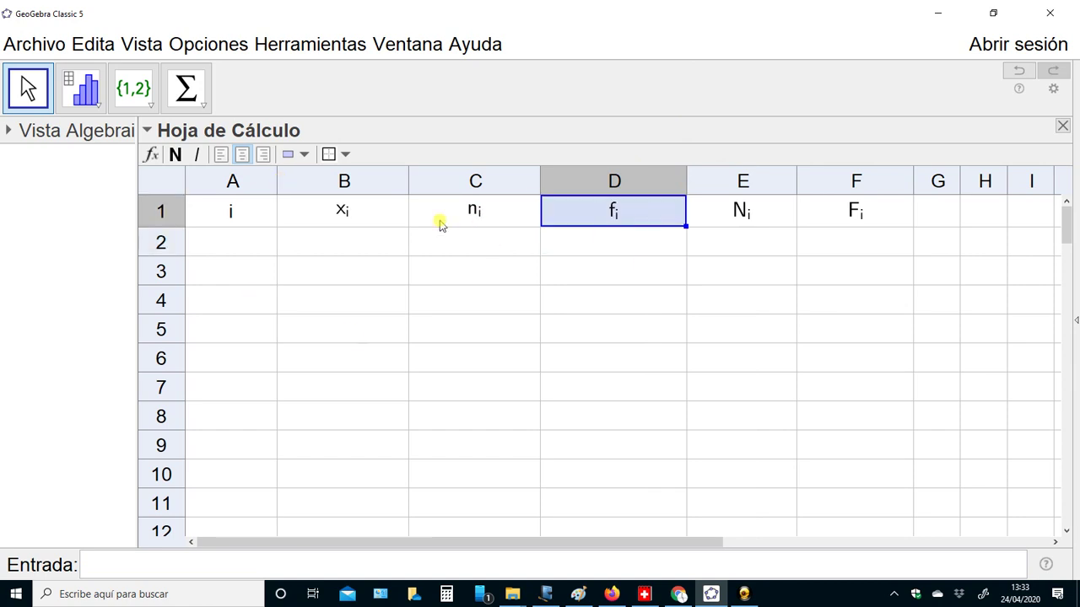
Step: Enter the index values 1, 2, 3 and 4 in cells A2 to A5 under the heading i
click(259, 248)
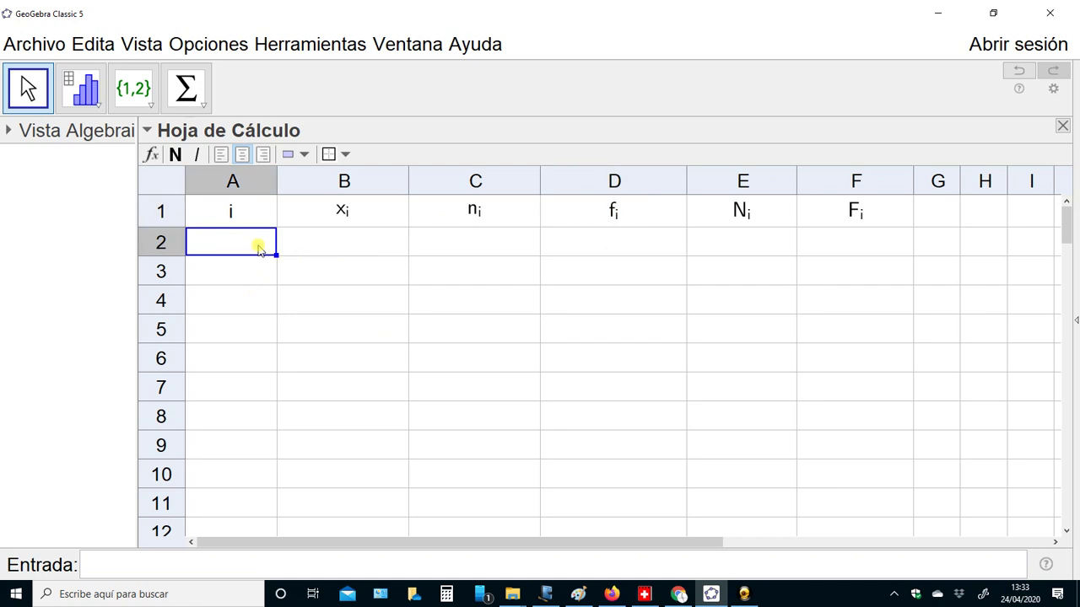
text(1)
key(Return)
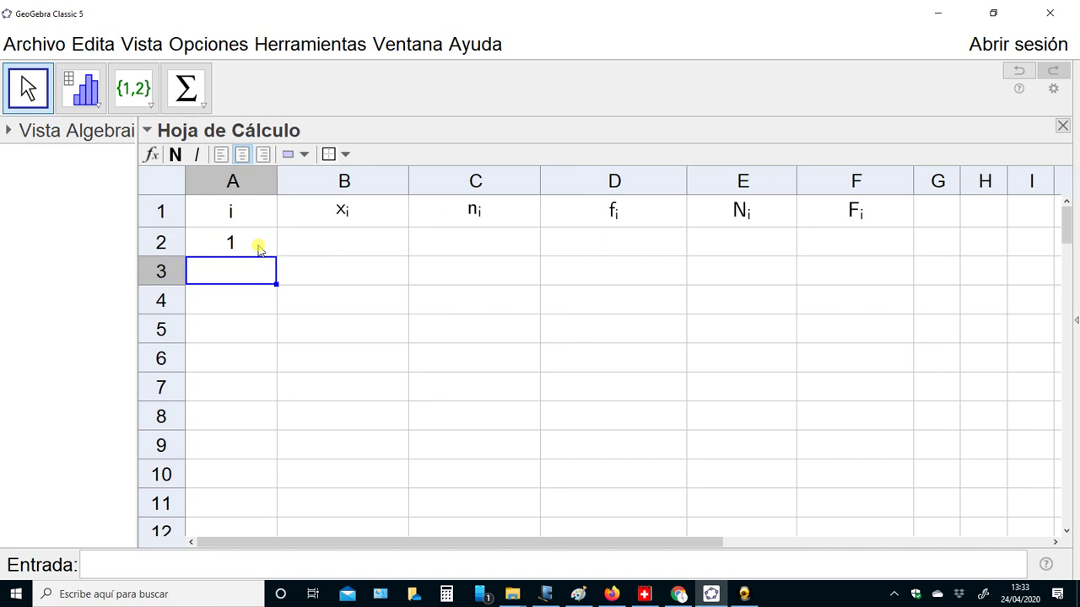
text(2)
key(Return)
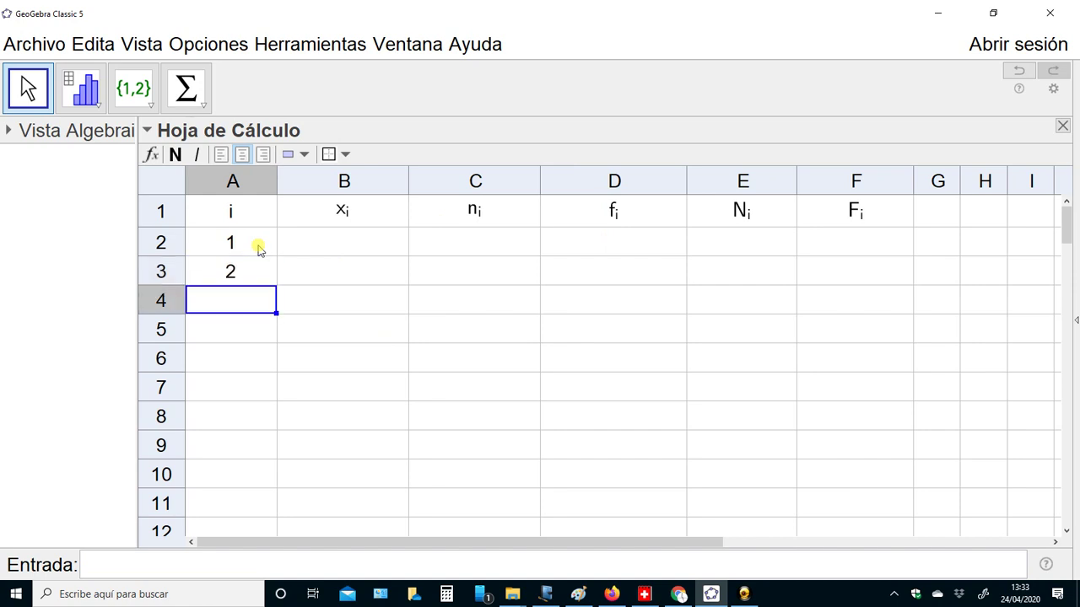
text(3)
key(Return)
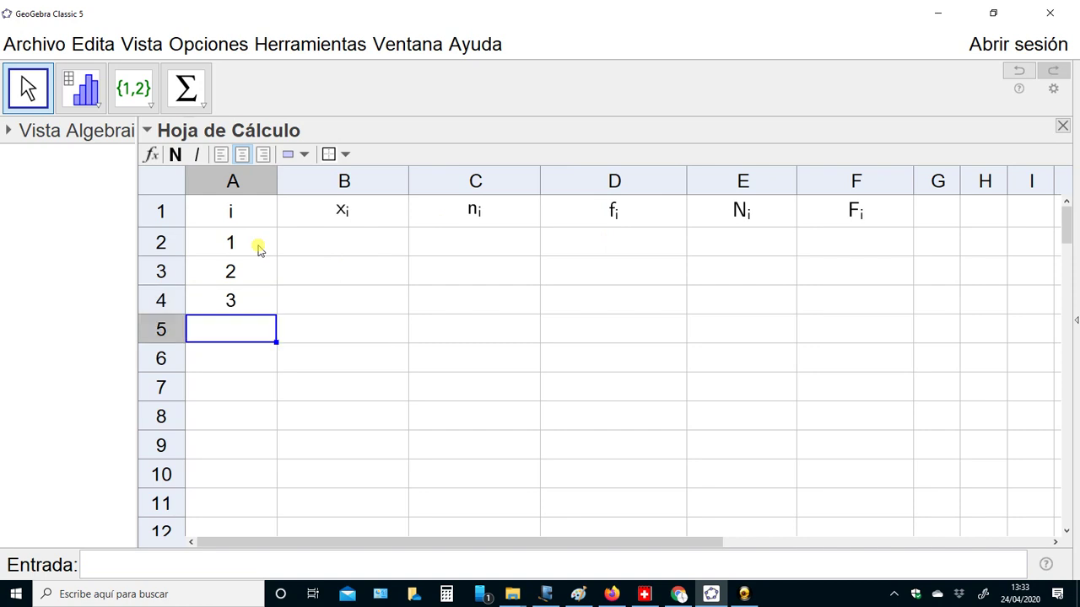
text(4)
key(Return)
Step: Enter the x_i values 0, 1, 2 and 3 in cells B2 to B5
key(Up)
key(Up)
key(Up)
key(Up)
key(Right)
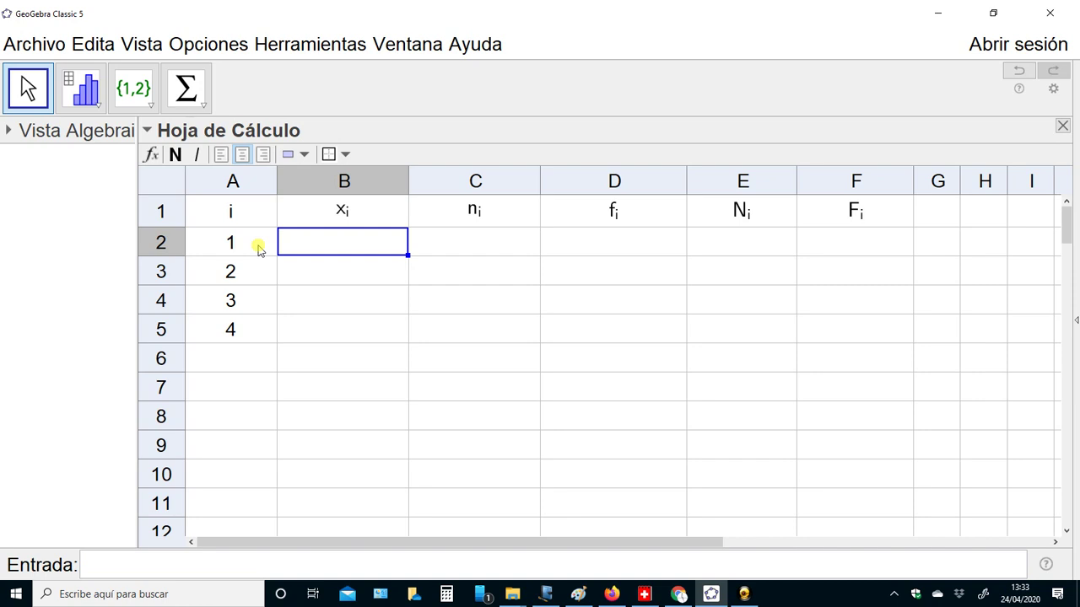
text(0)
key(Return)
text(0)
key(Return)
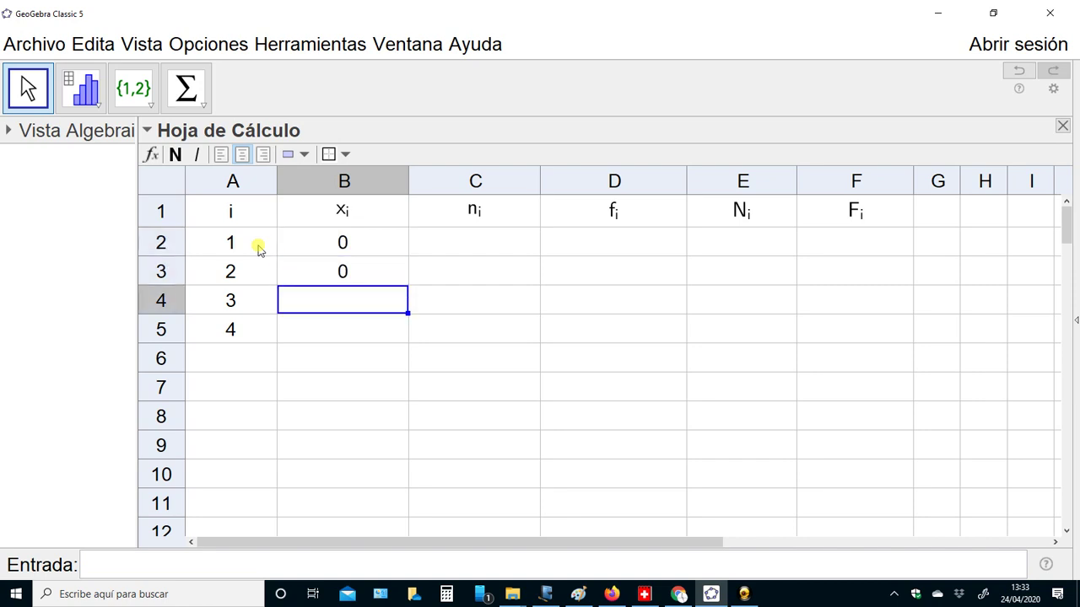
key(Up)
text(1)
key(Return)
text(2)
key(Return)
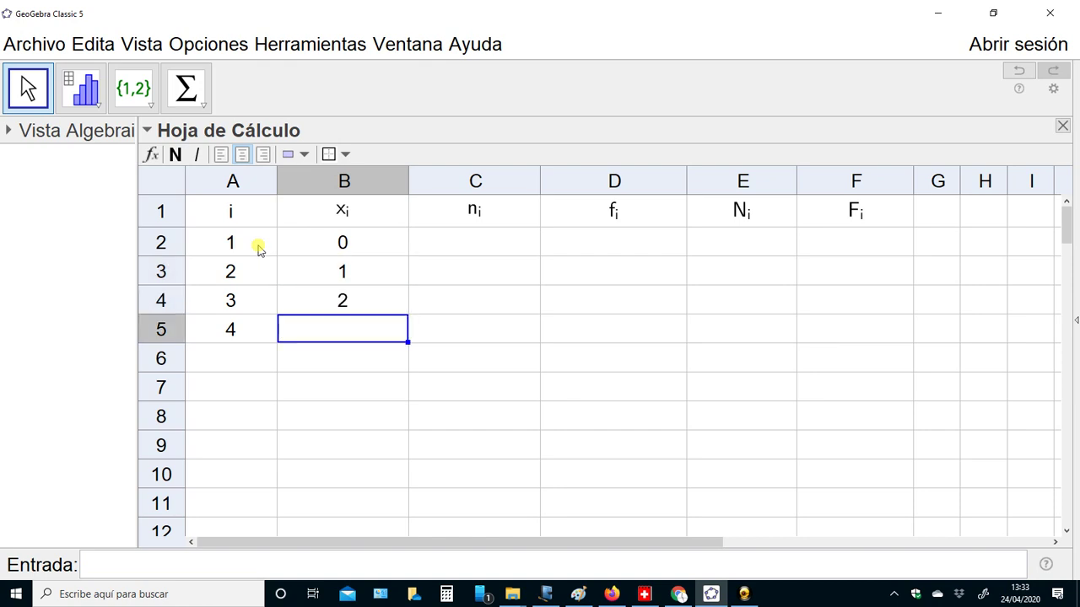
text(3)
key(Up)
Step: Give the x_i values in cells B2 to B5 a grey background
key(Up)
key(Up)
key(Up)
key(Up)
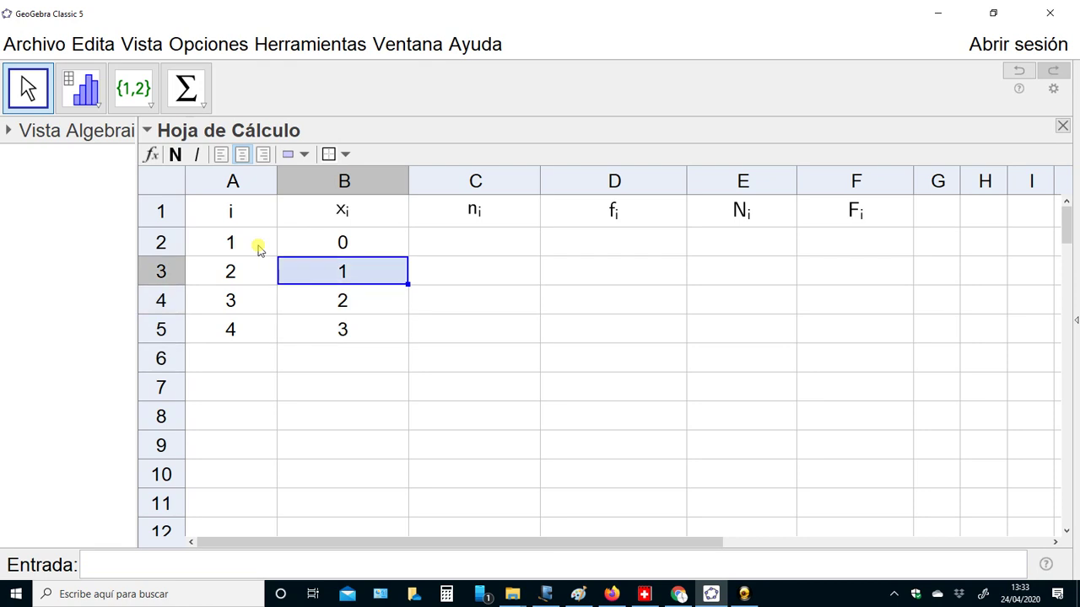
key(Right)
key(Right)
key(Left)
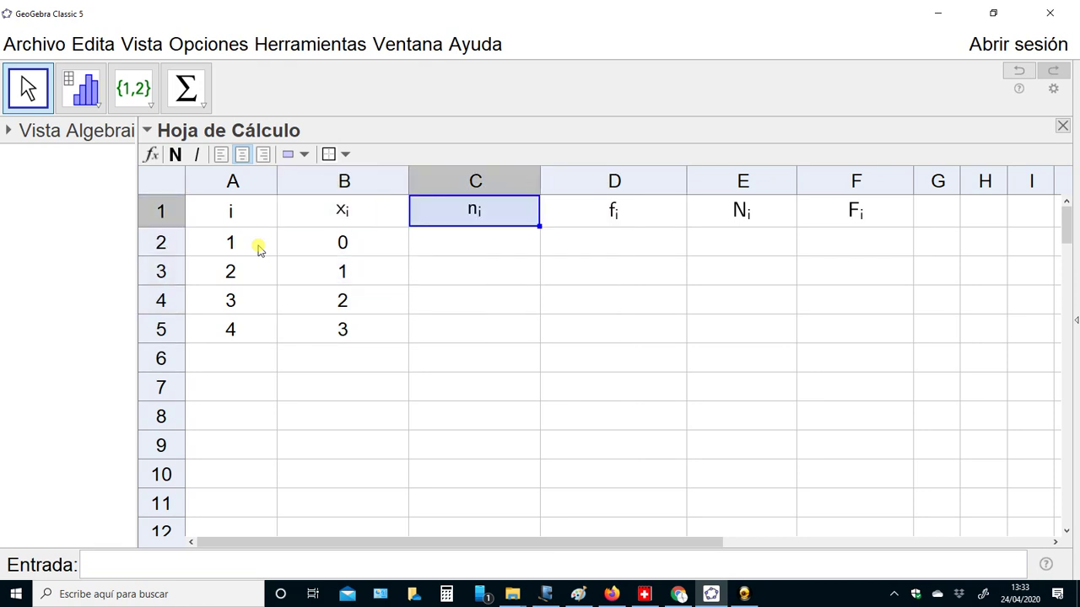
key(Down)
key(Left)
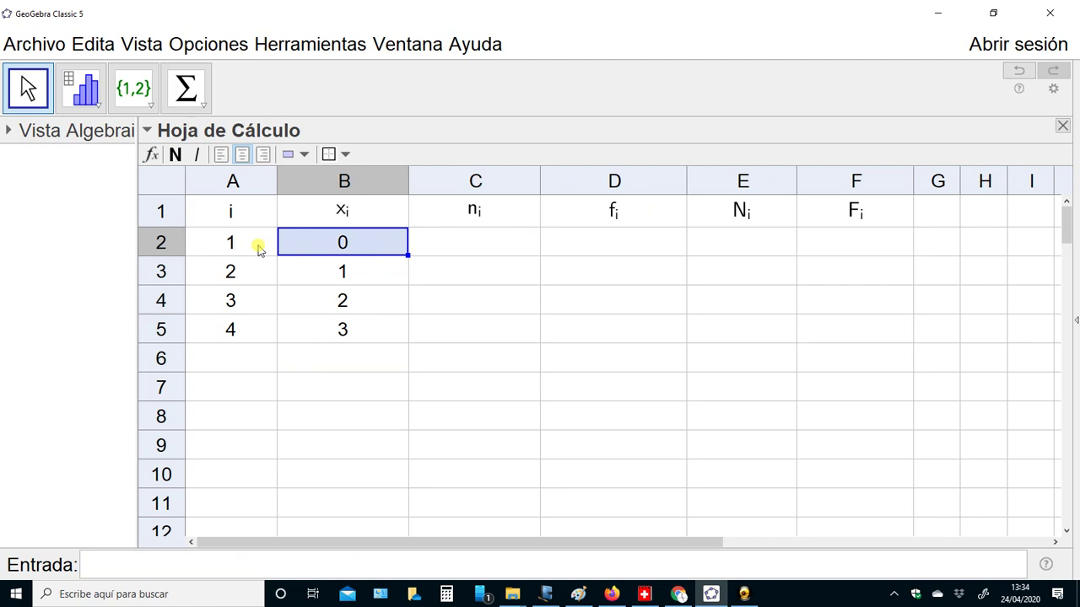
key(Up)
key(Down)
key(shift+Down)
key(shift+Down)
key(shift+Down)
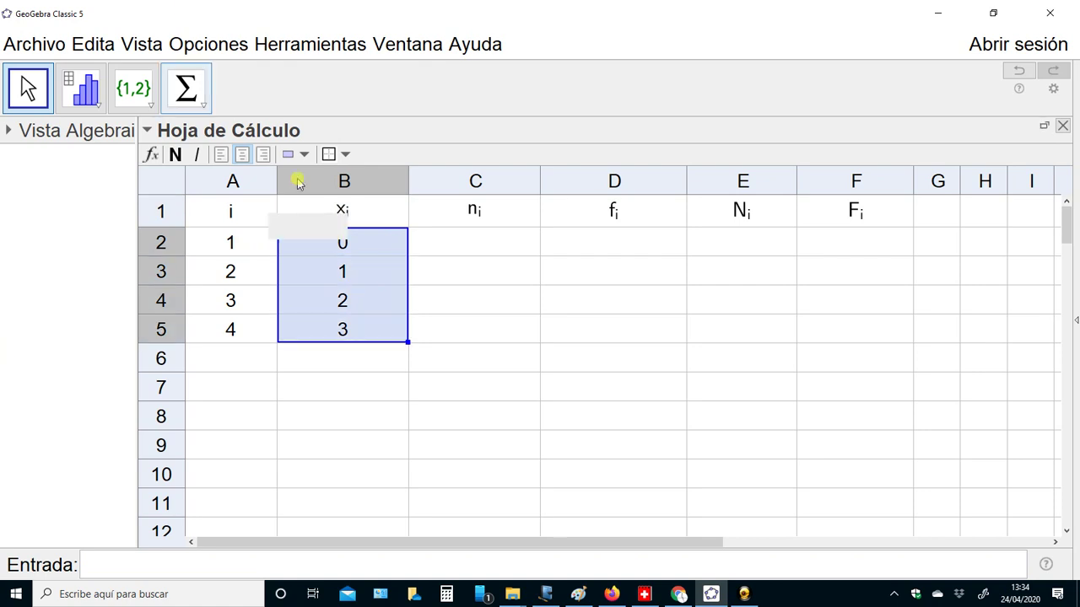
click(305, 154)
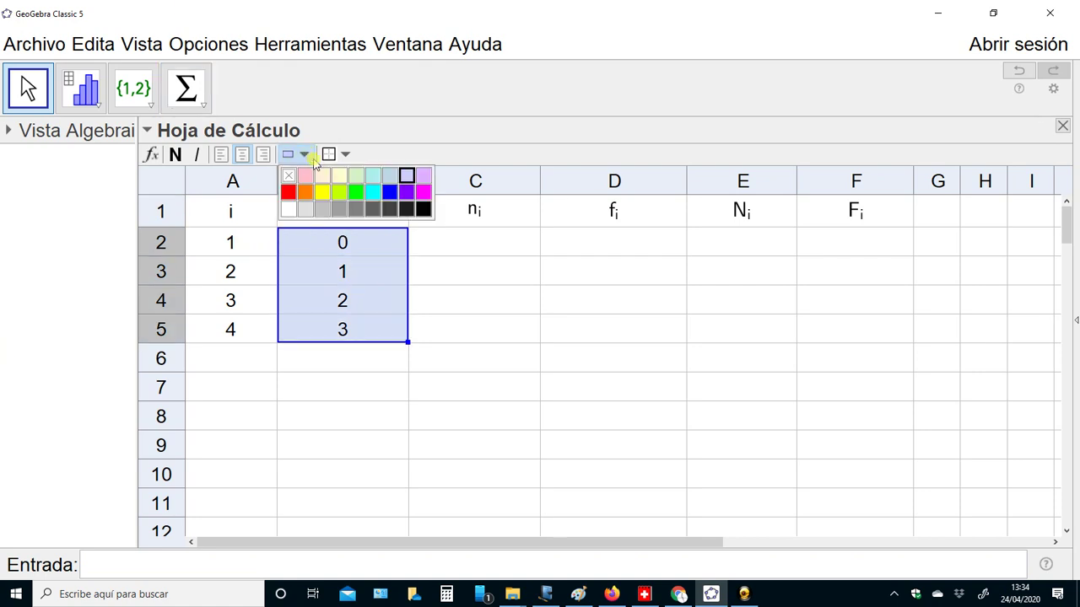
click(446, 269)
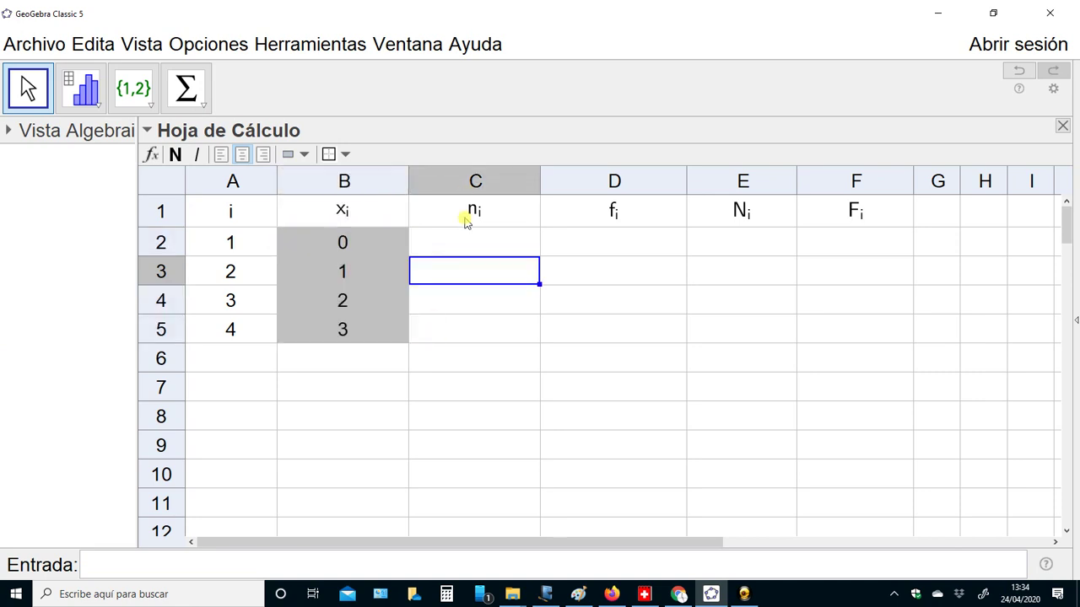
Step: Make the column headings in cells A1 to F1 bold
drag(248, 217, 844, 217)
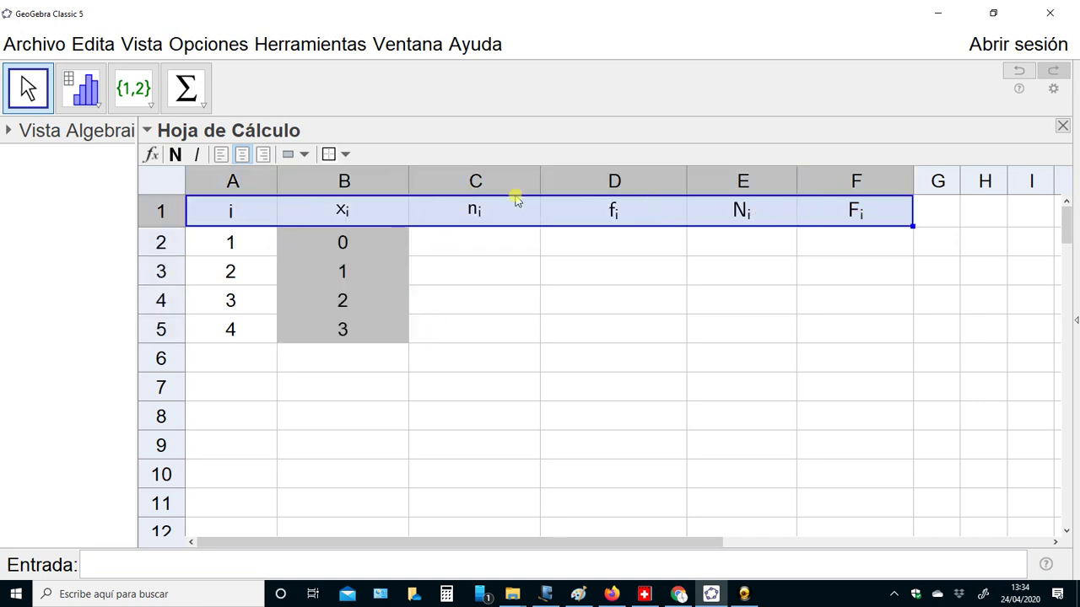
click(176, 154)
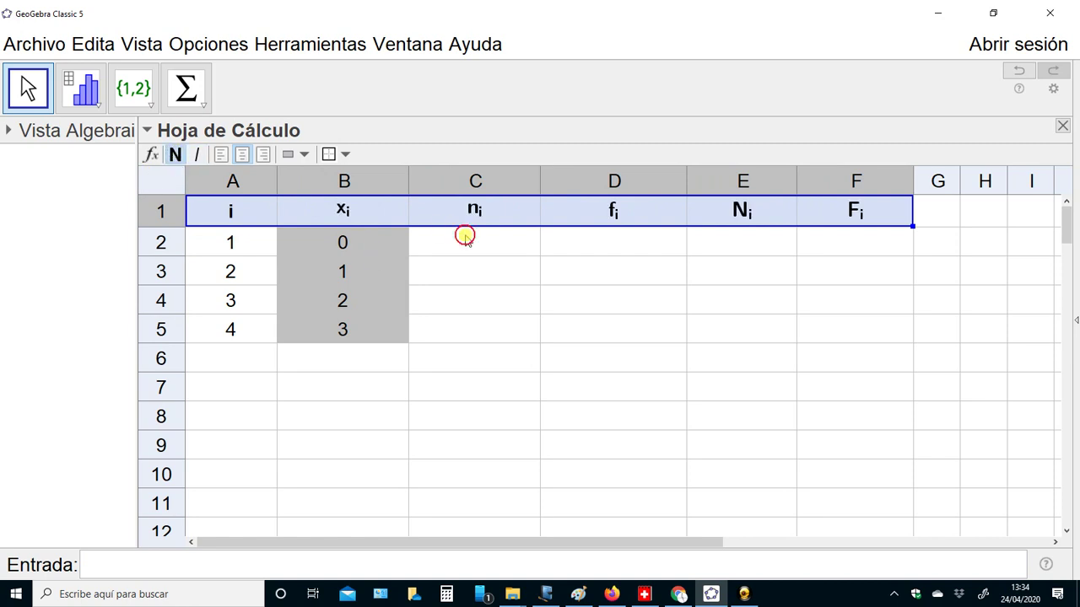
click(466, 240)
Step: Give the x_i and n_i heading cells B1 and C1 the same grey background
click(346, 213)
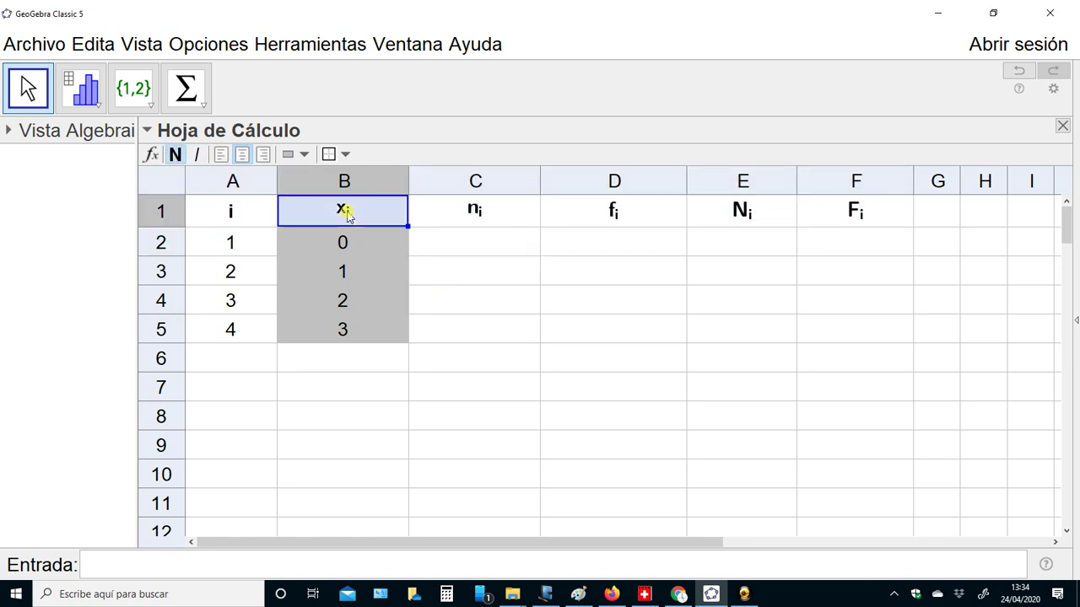
key(shift+Right)
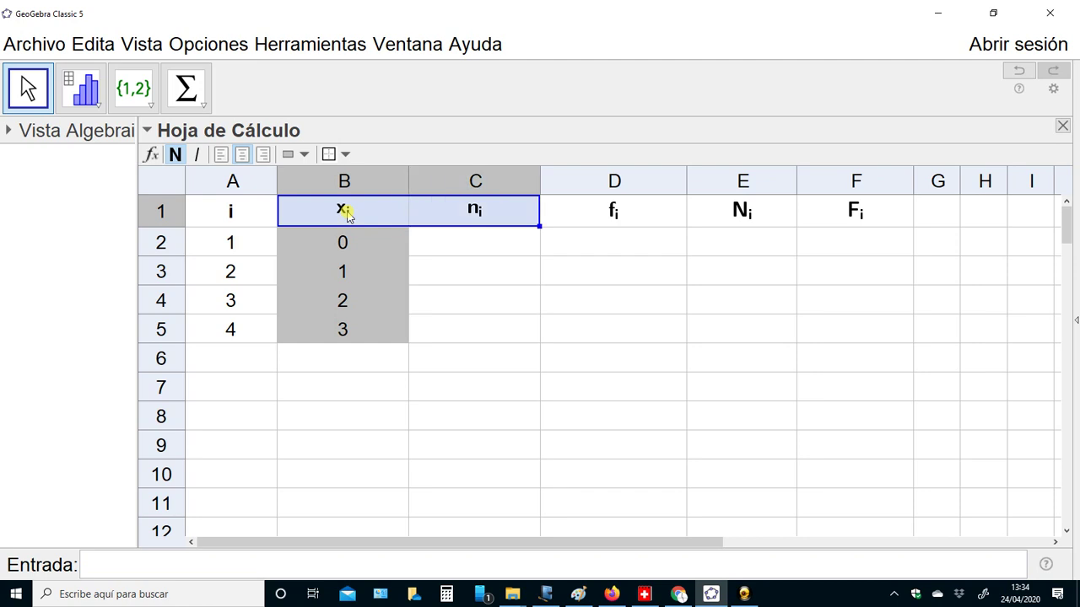
click(457, 249)
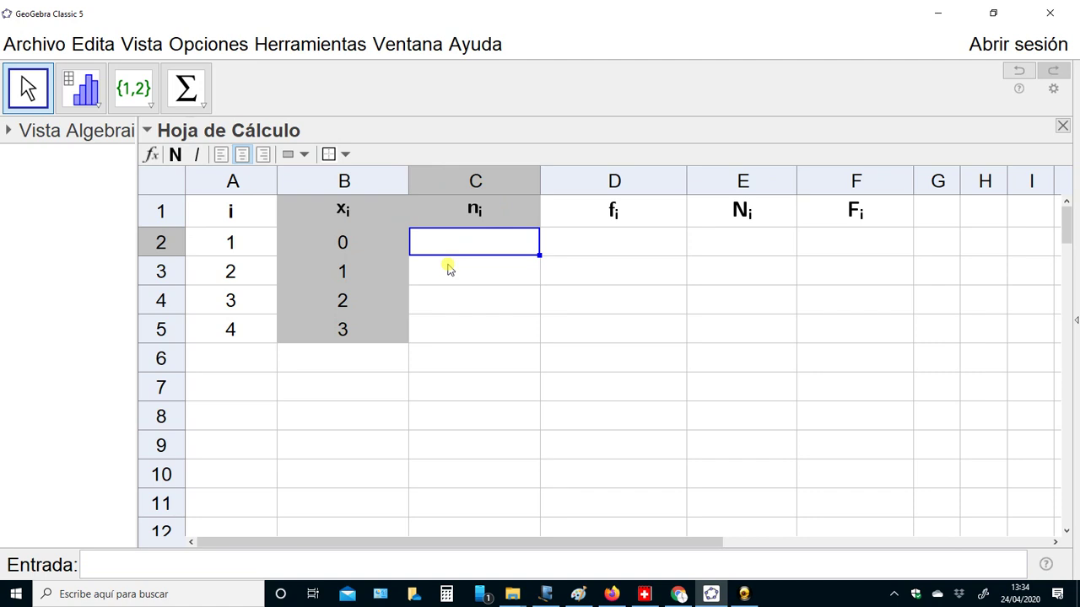
Step: Enter the absolute frequencies 1230, 5515, 9803 and 2202 in cells C2 to C5
text(1230)
key(Return)
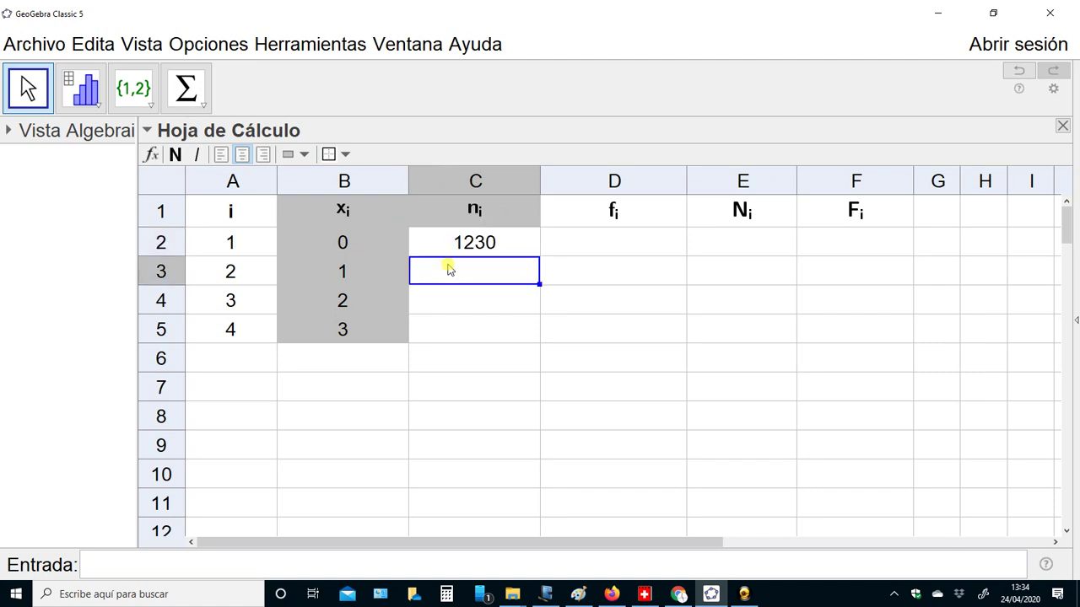
text(5515)
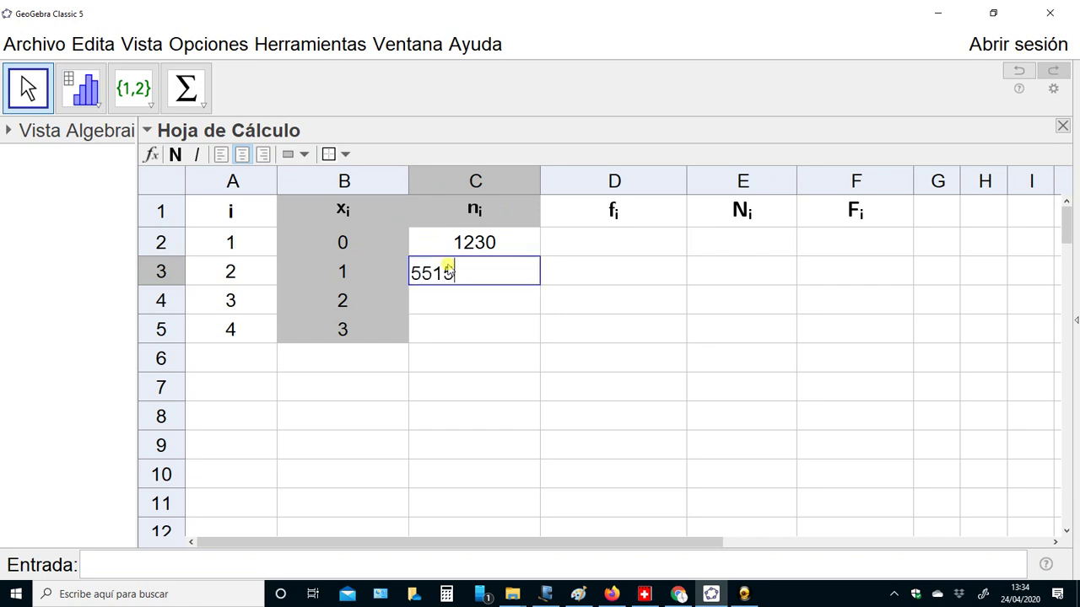
key(Return)
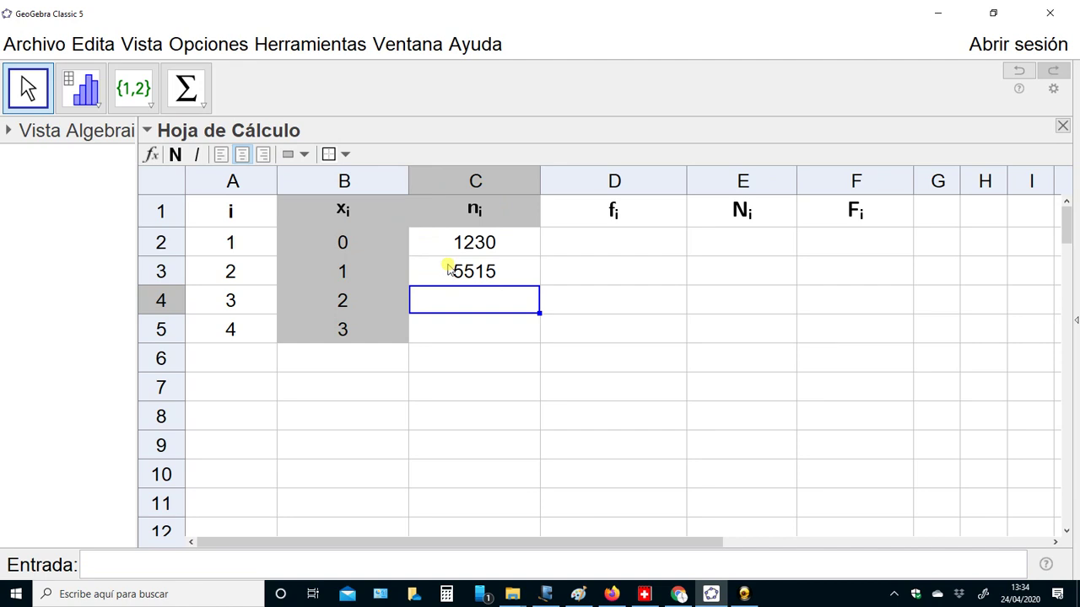
text(9803)
key(Return)
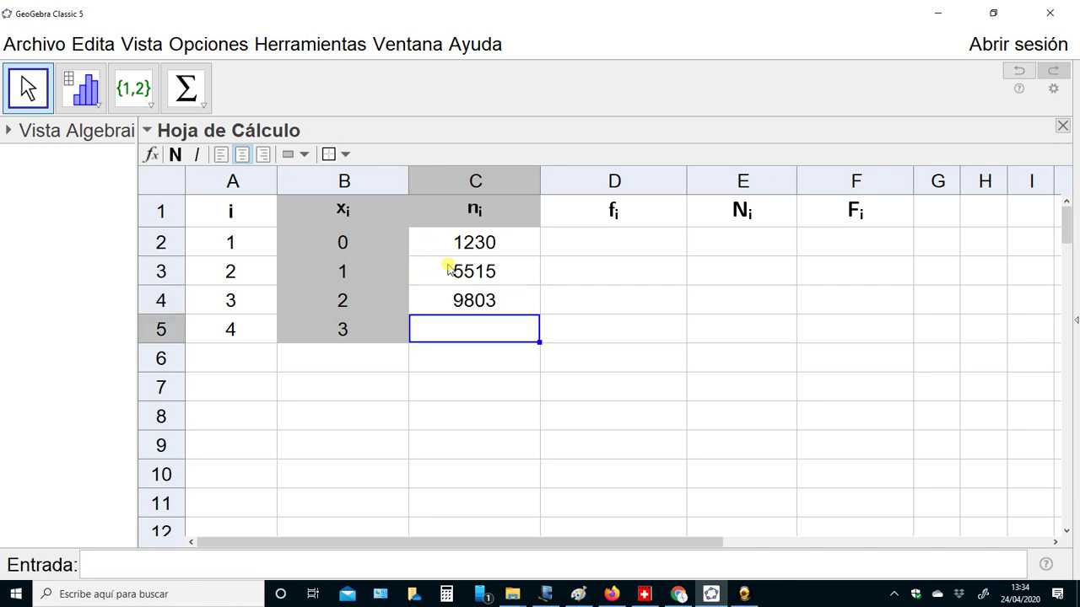
text(2202)
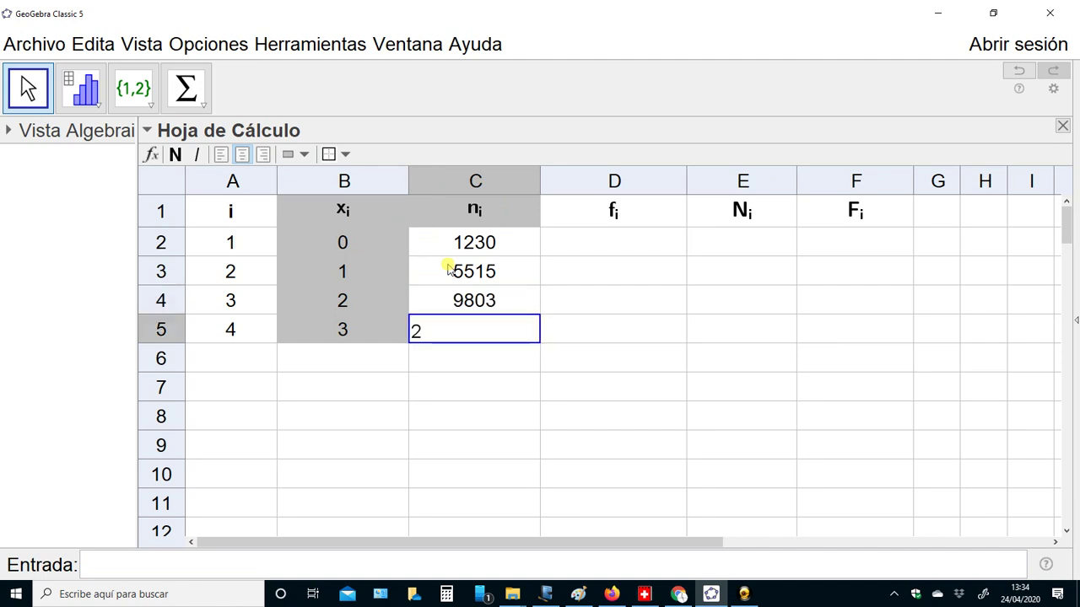
key(Return)
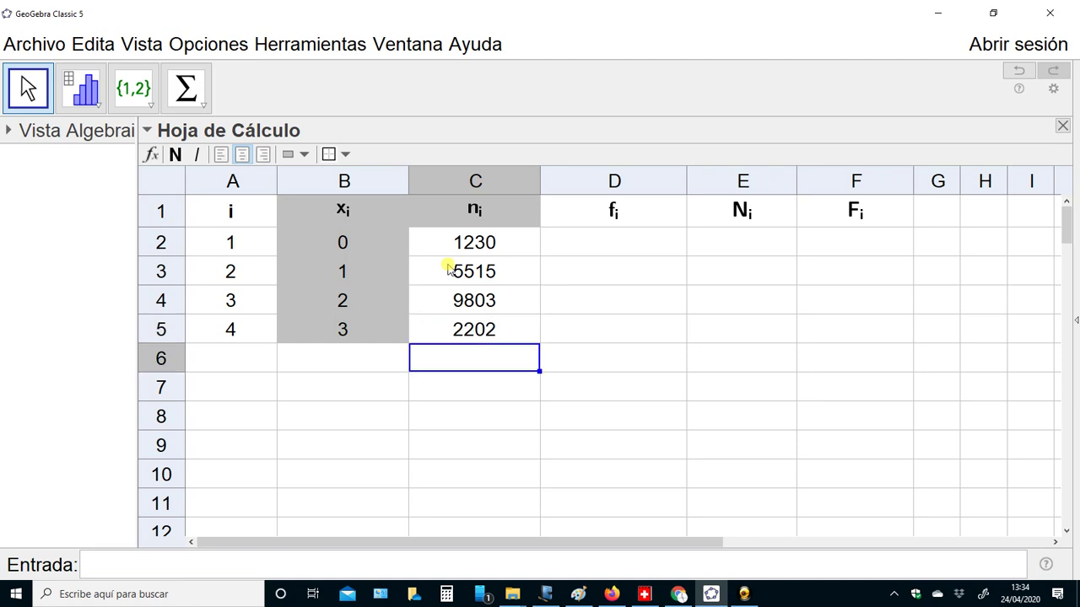
Step: Enter the label "N=" for the total in cell B7 and go to cell C7
key(Down)
key(Up)
key(Down)
key(Left)
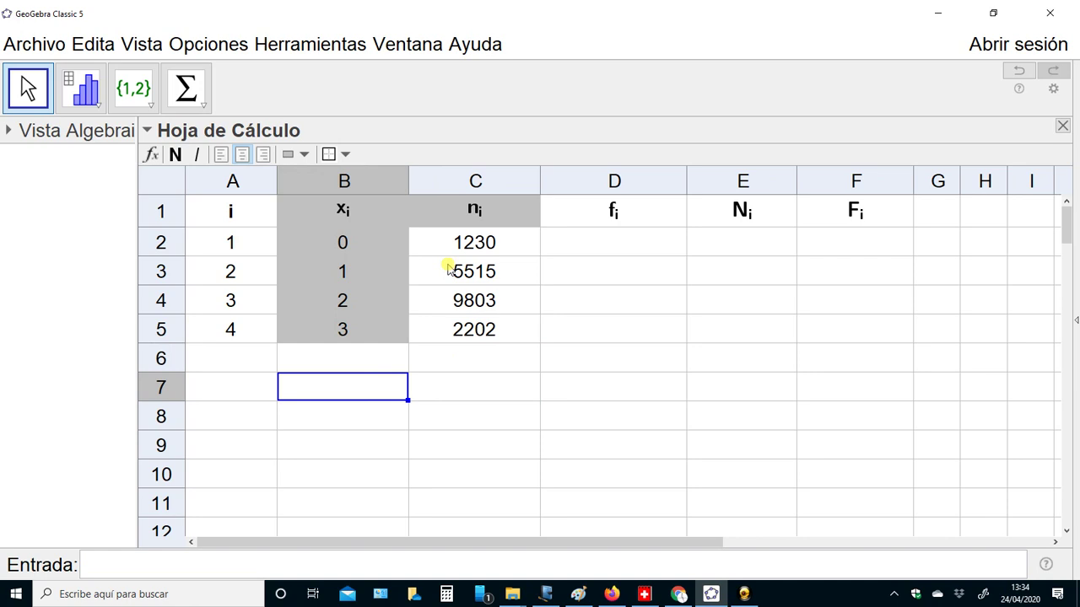
text(N=)
key(Return)
key(Up)
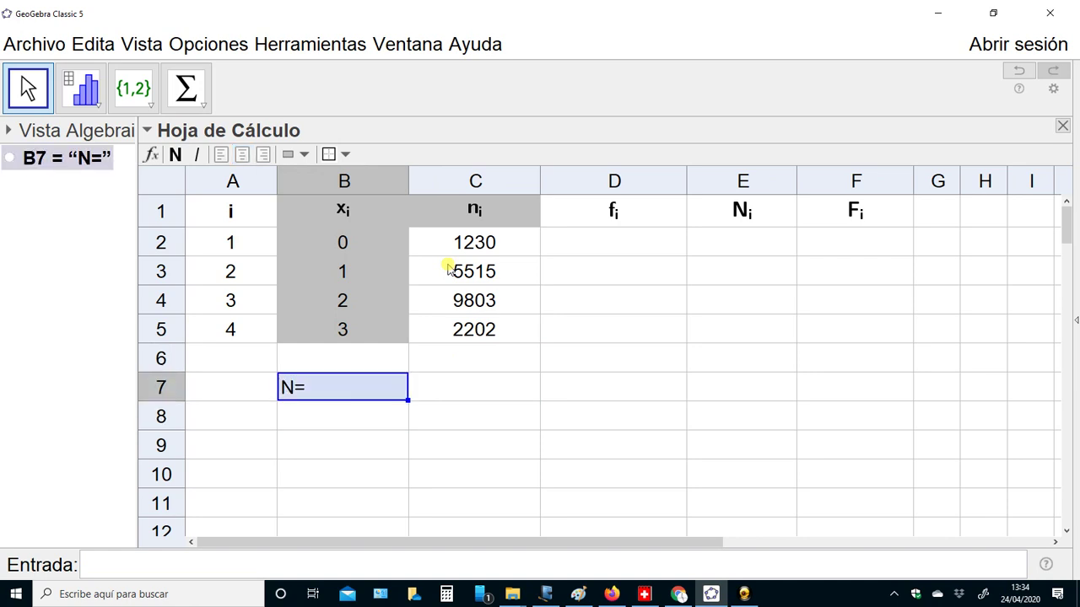
key(Right)
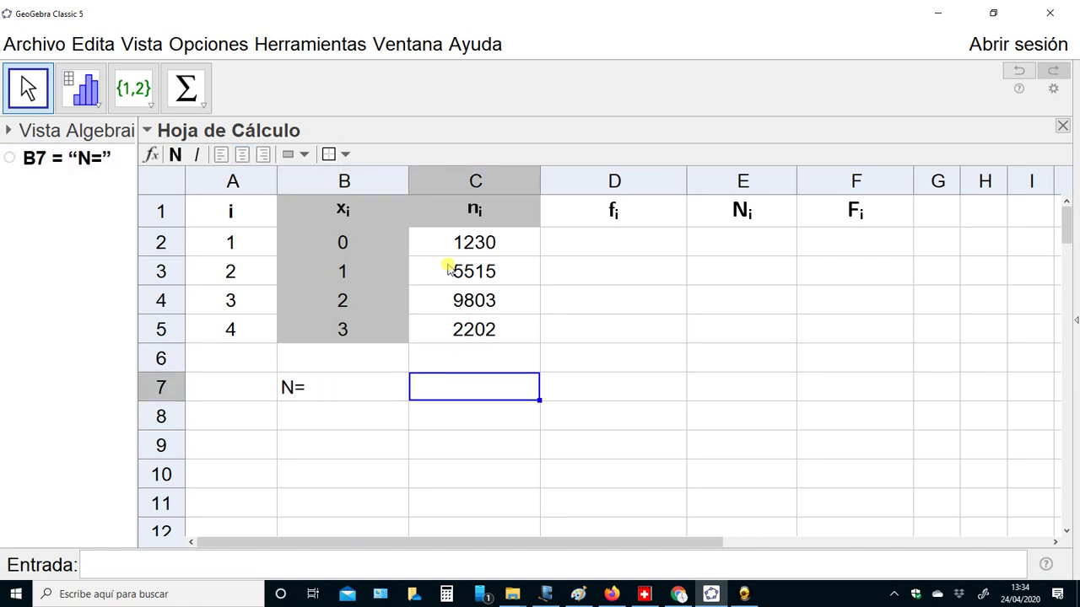
Step: Set the rounding to 4 decimal places
click(187, 51)
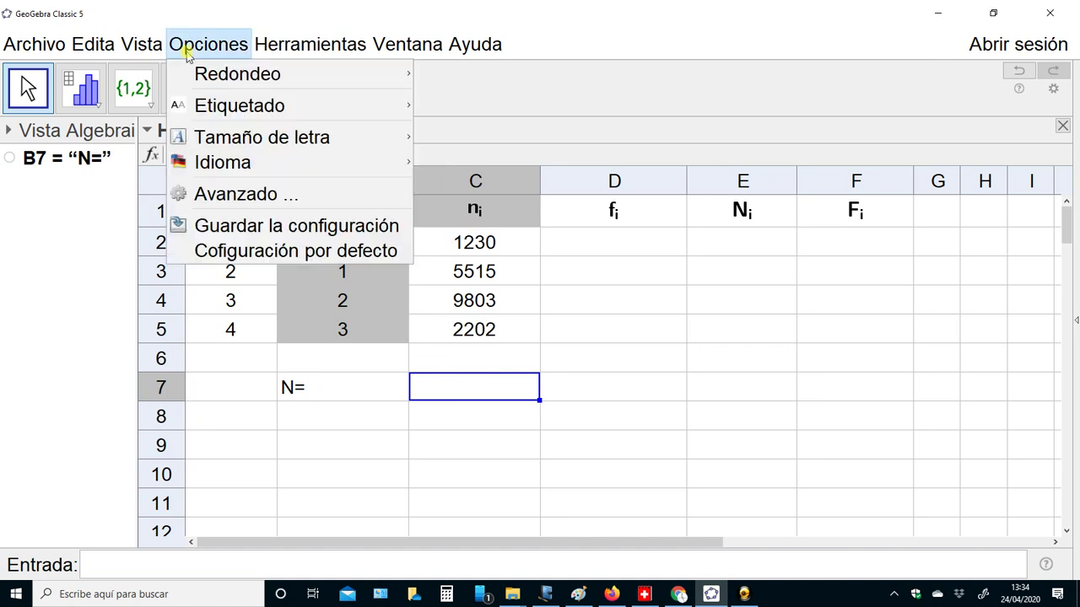
mouse_move(217, 78)
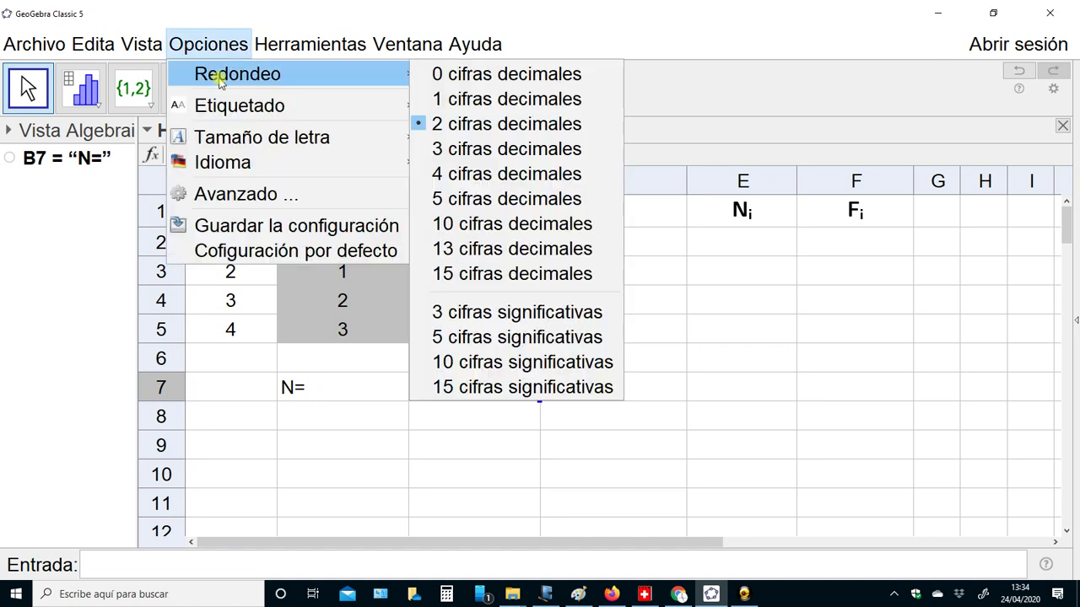
click(440, 168)
Step: Give the absolute frequencies in cells C2 to C5 the same grey background as column B
click(489, 245)
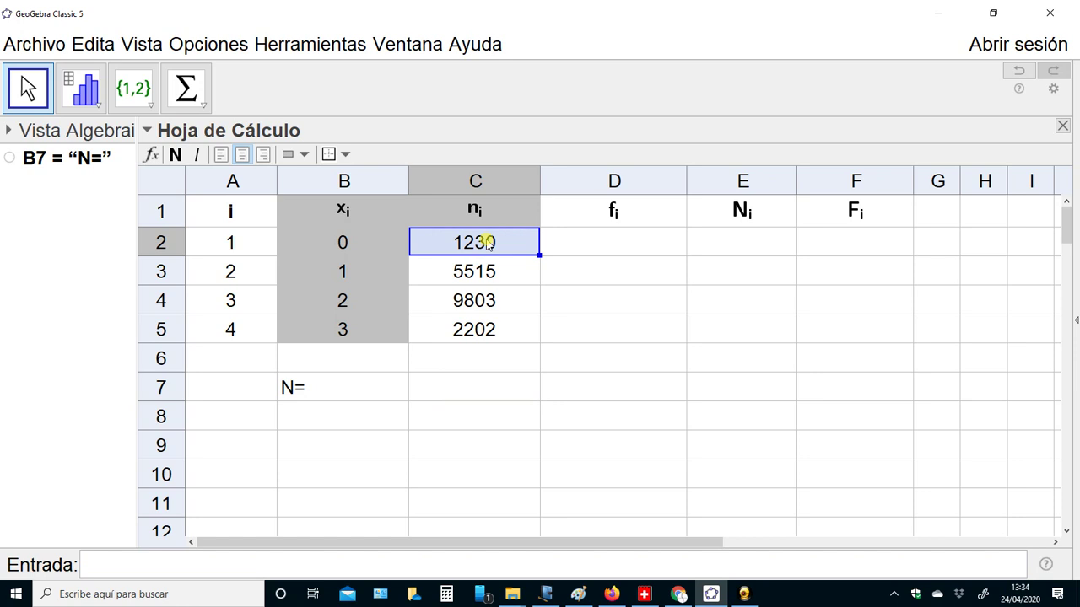
key(shift+Down)
key(shift+Down)
key(shift+Down)
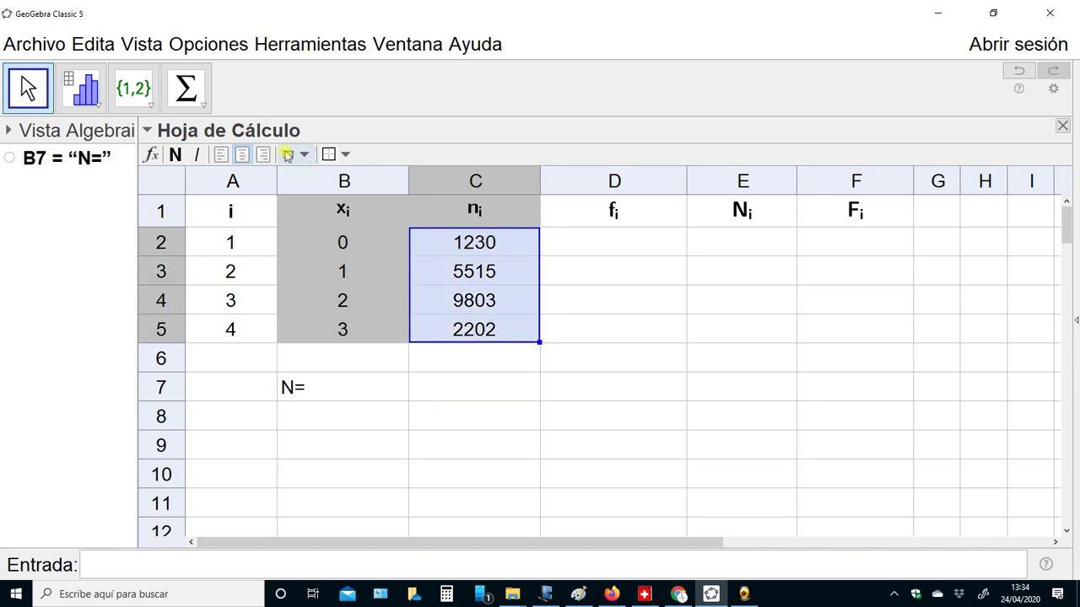
click(287, 155)
click(602, 417)
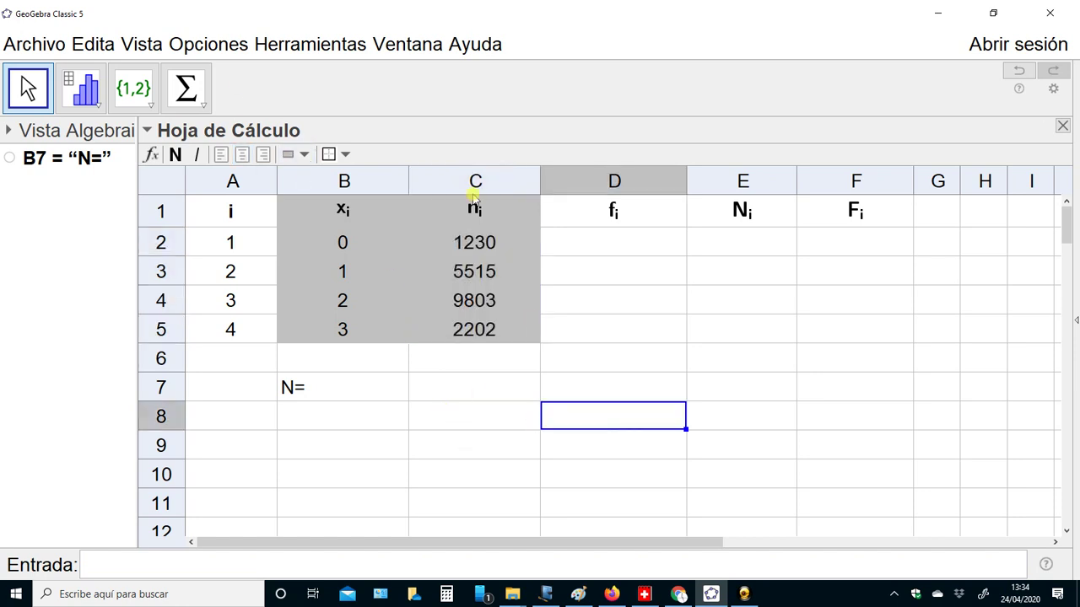
Step: Compute the sum of the absolute frequencies in cells C2 to C5, placing it in cell C6
click(475, 244)
key(shift+Down)
key(shift+Down)
key(shift+Down)
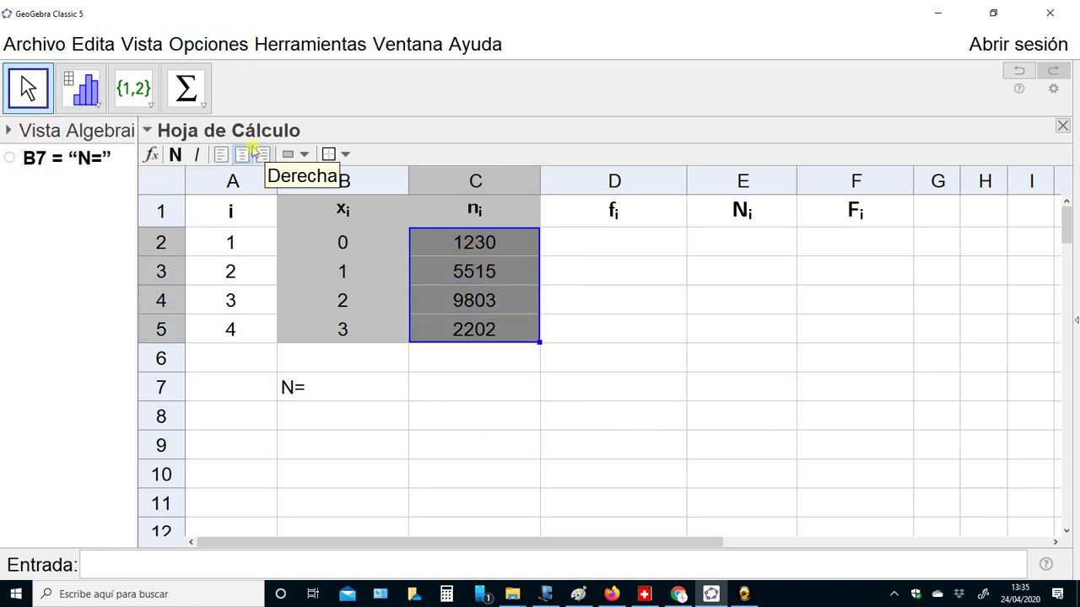
click(187, 88)
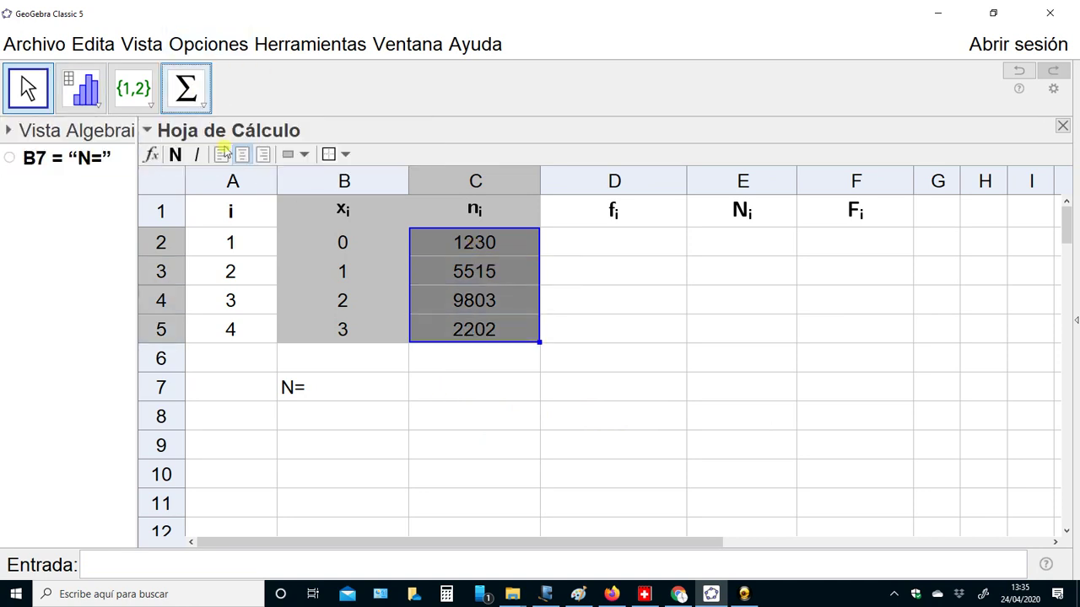
Step: Enter the label "N=" in cell B6 beside the sum and delete the old label from cell B7
click(285, 390)
key(Up)
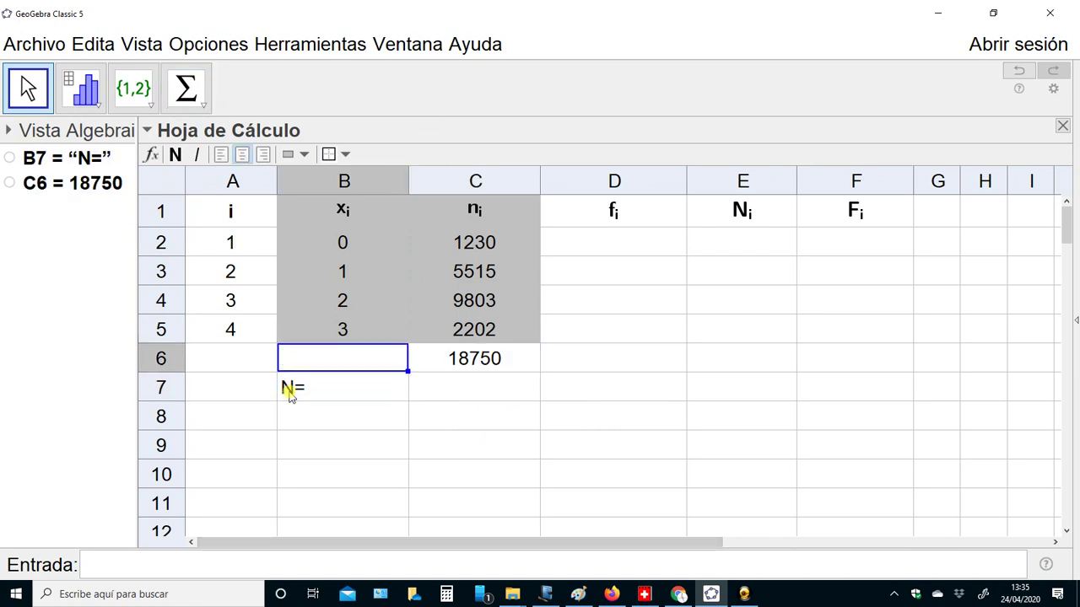
text(N=)
click(289, 394)
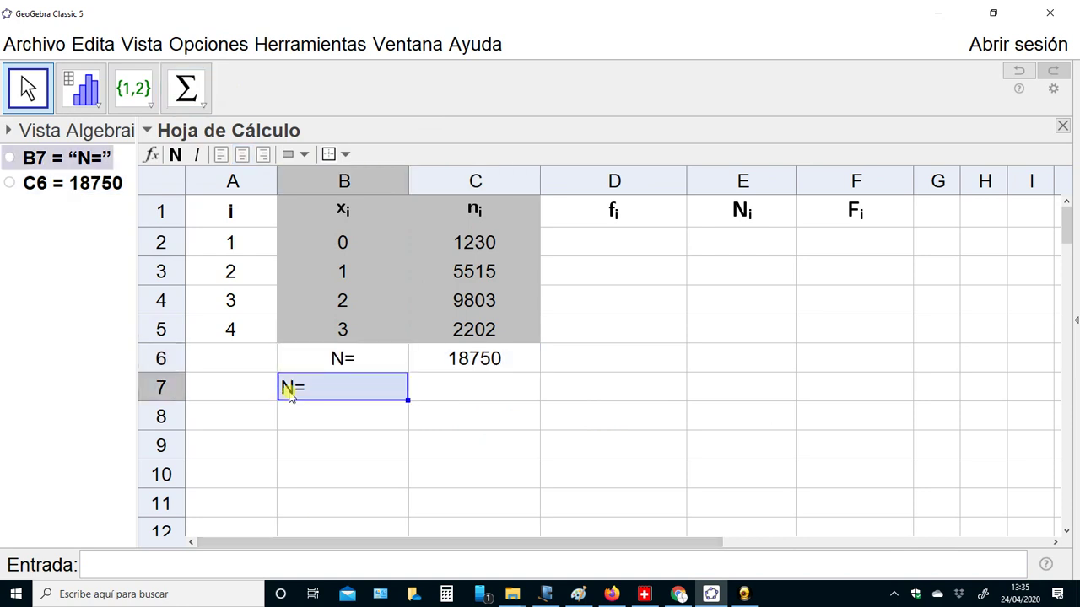
key(BackSpace)
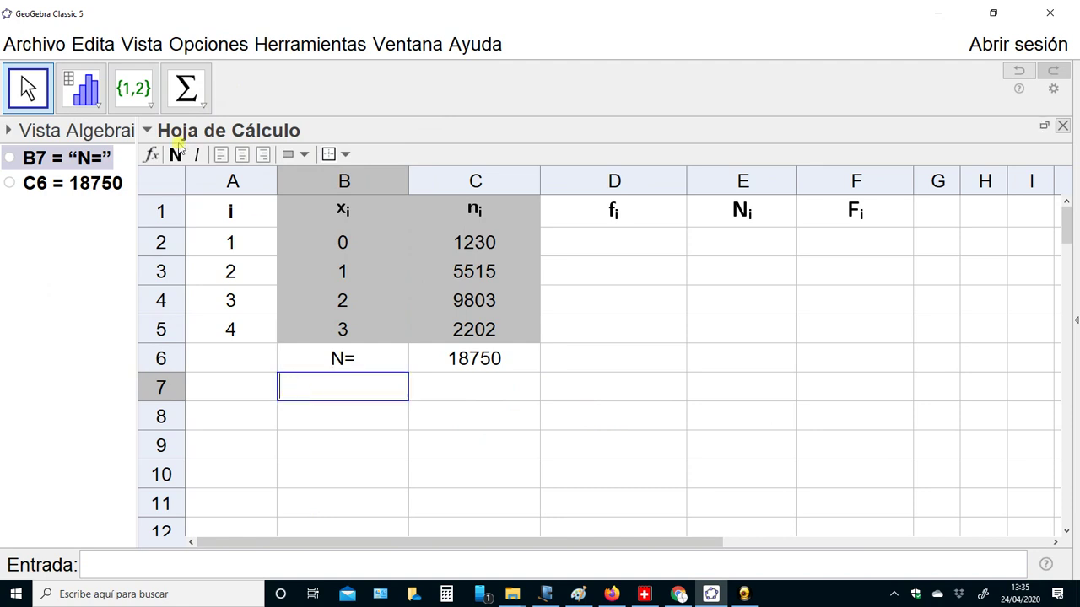
Step: Apply the grey background to the total in cell C6
click(489, 359)
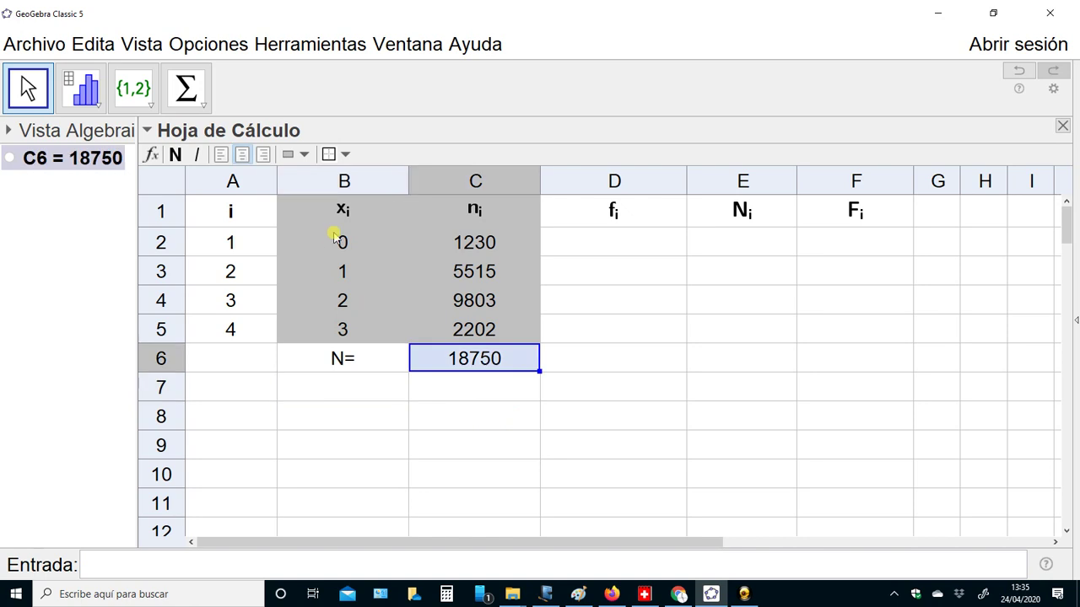
click(590, 325)
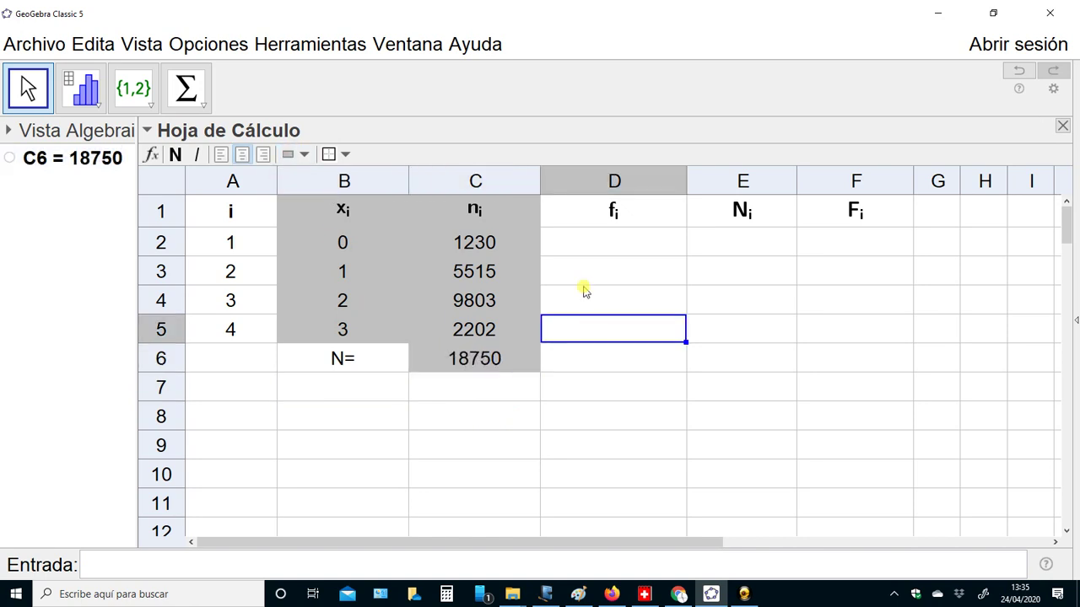
Step: Enter the relative frequency formula =C2/C$6 in cell D2
click(630, 243)
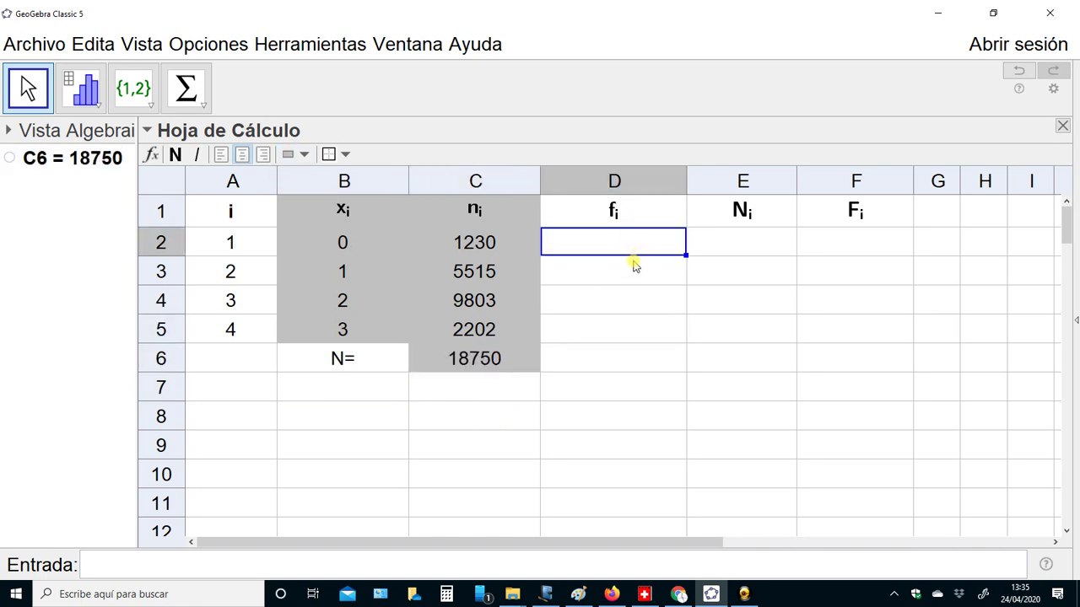
text(=)
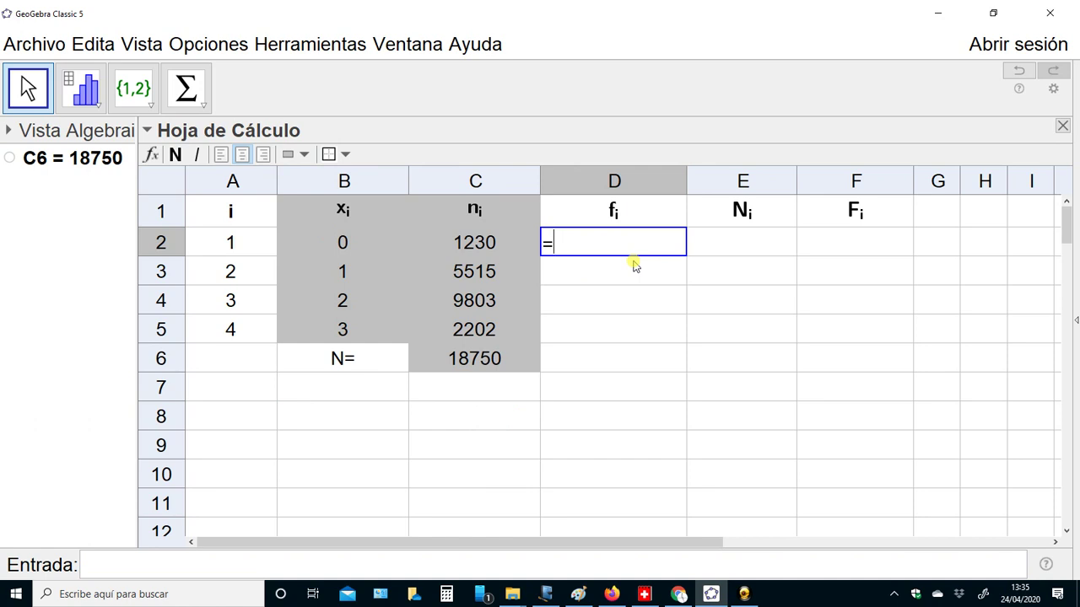
text(c2)
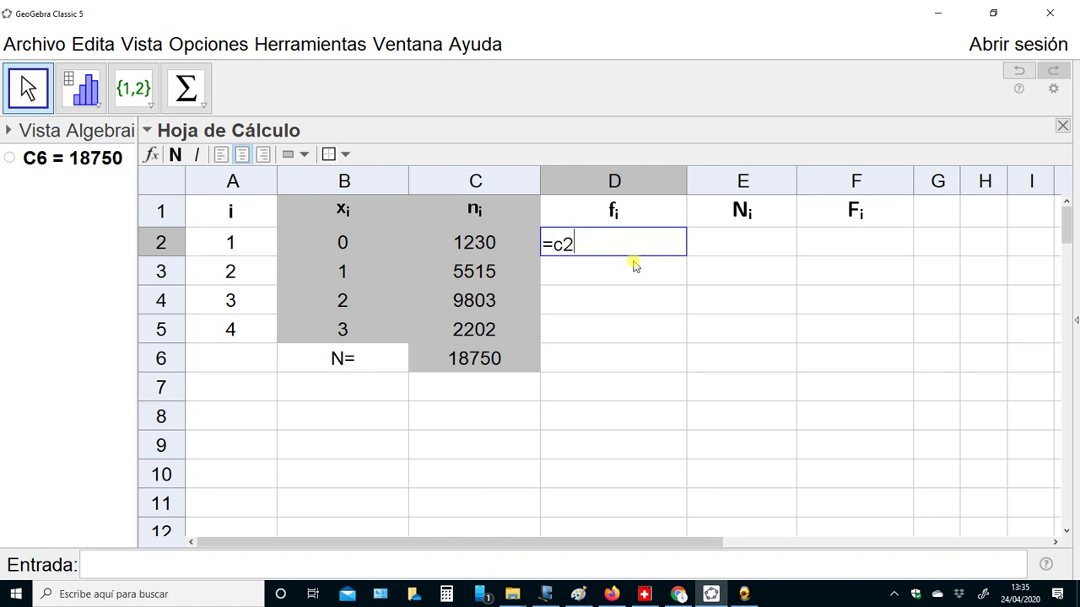
text(/c$6)
key(Return)
key(Up)
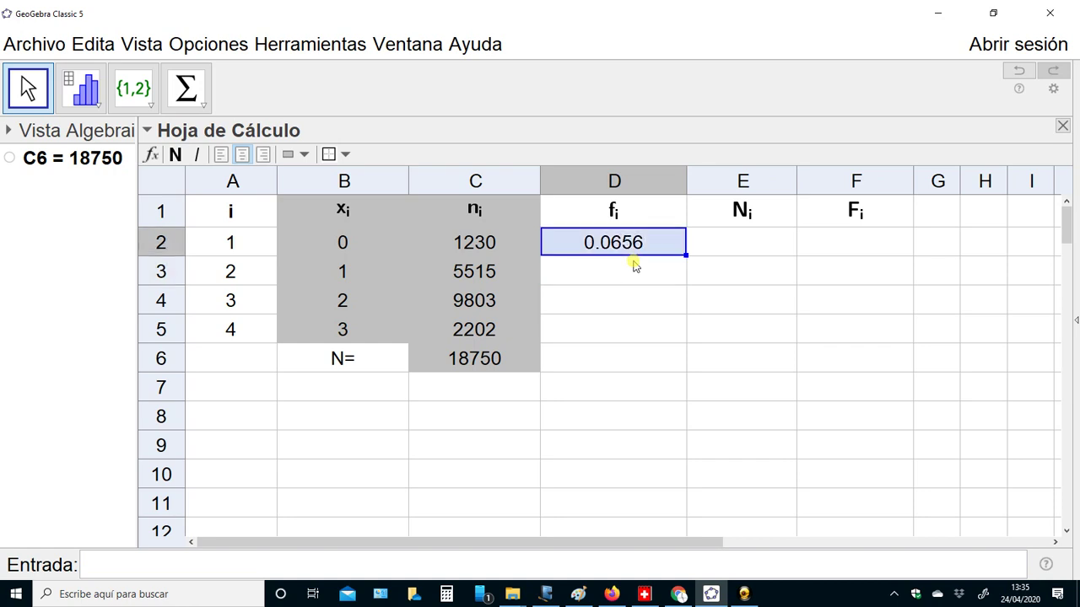
Step: Copy the relative frequency formula from D2 into cells D3 to D5
click(634, 266)
key(shift+Down)
key(shift+Down)
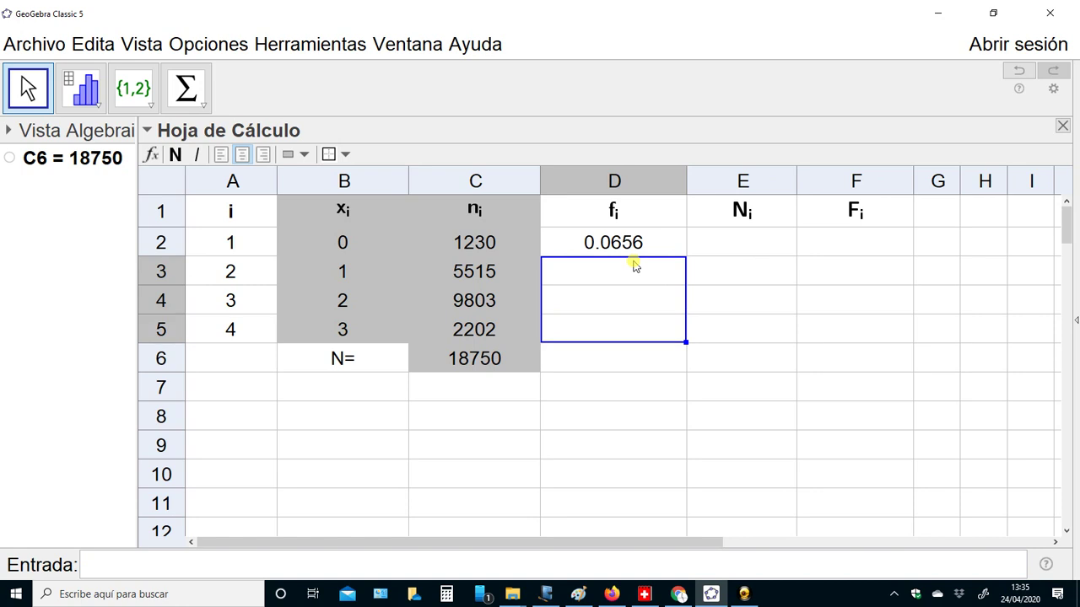
text(0.2941 0.5228 0.1174)
key(Right)
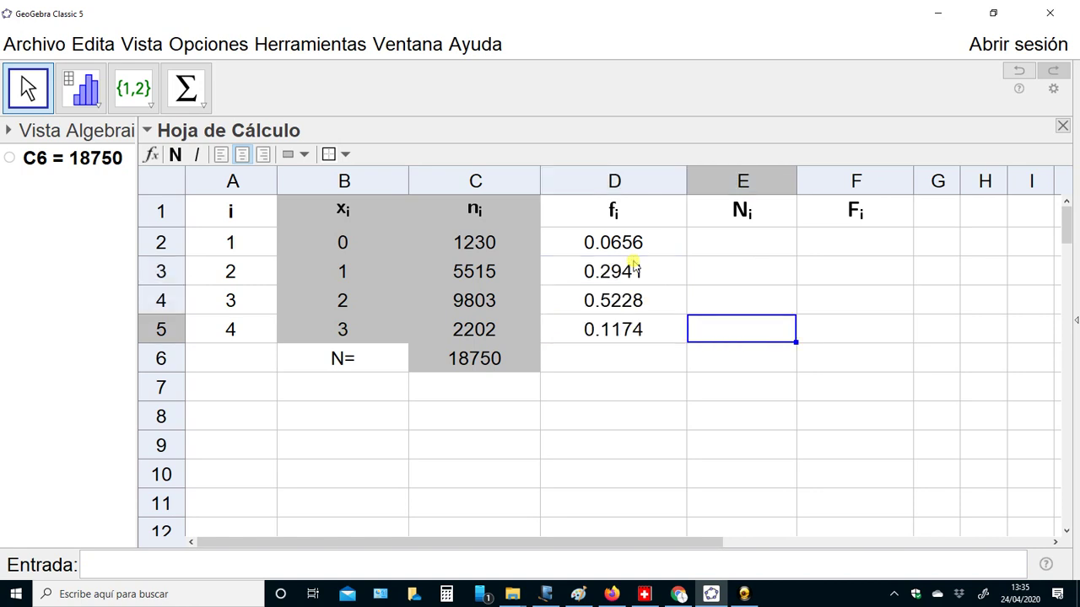
Step: Change the formula in cell D2 to =C2/C$6*100 to express the relative frequency as a percentage
key(Left)
key(Up)
key(Up)
key(Up)
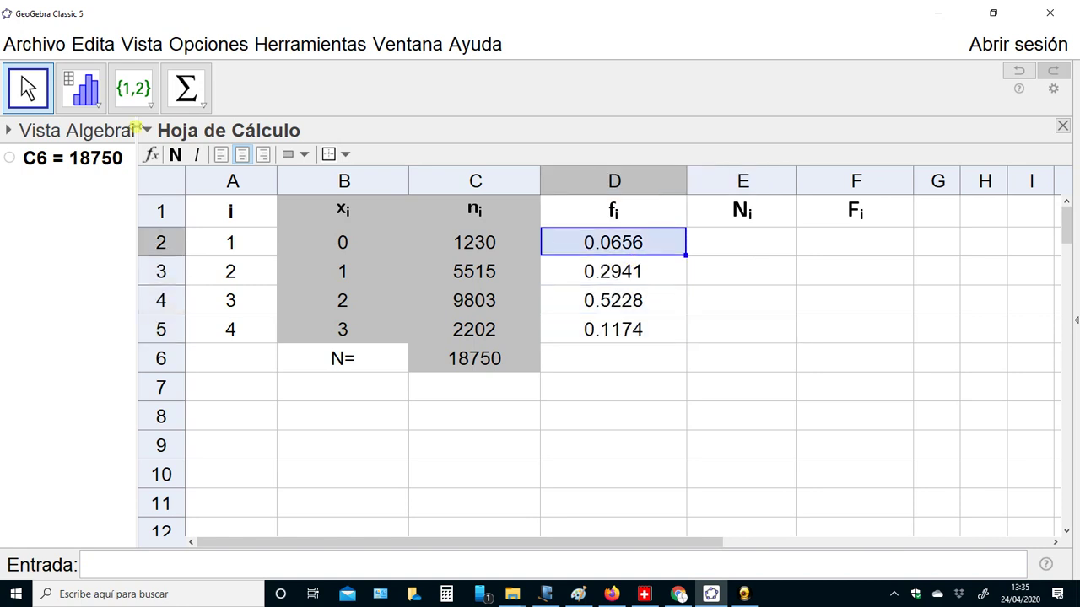
double_click(590, 243)
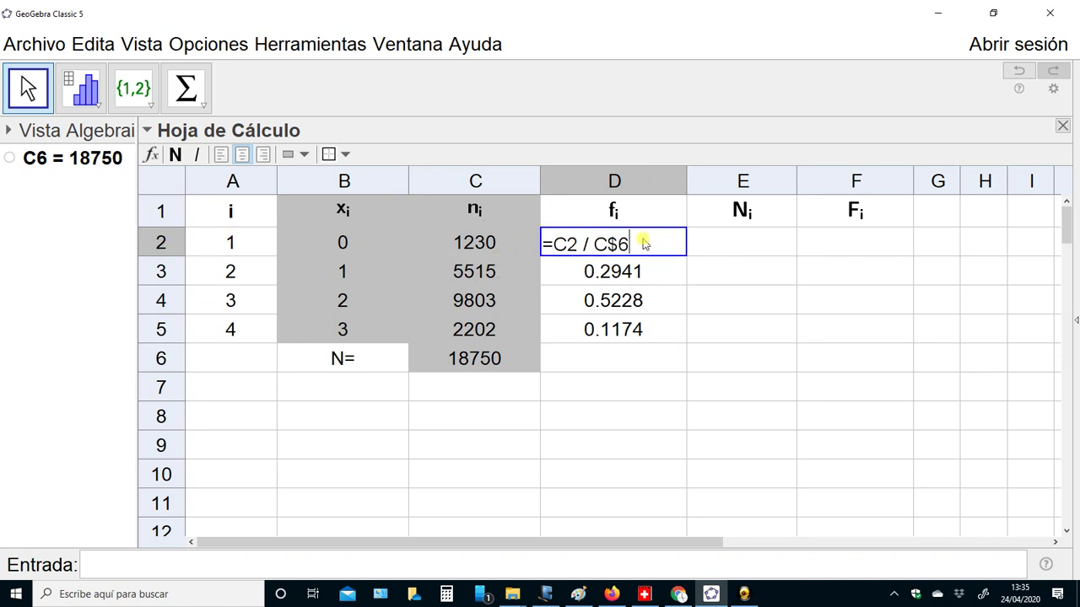
text(*1)
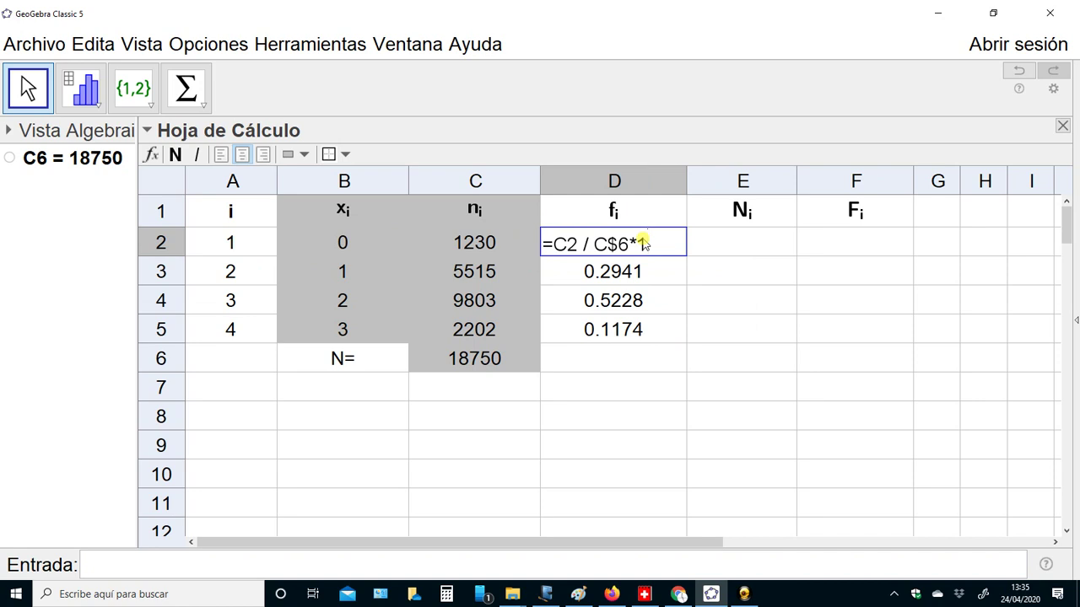
text(00)
key(Return)
click(644, 243)
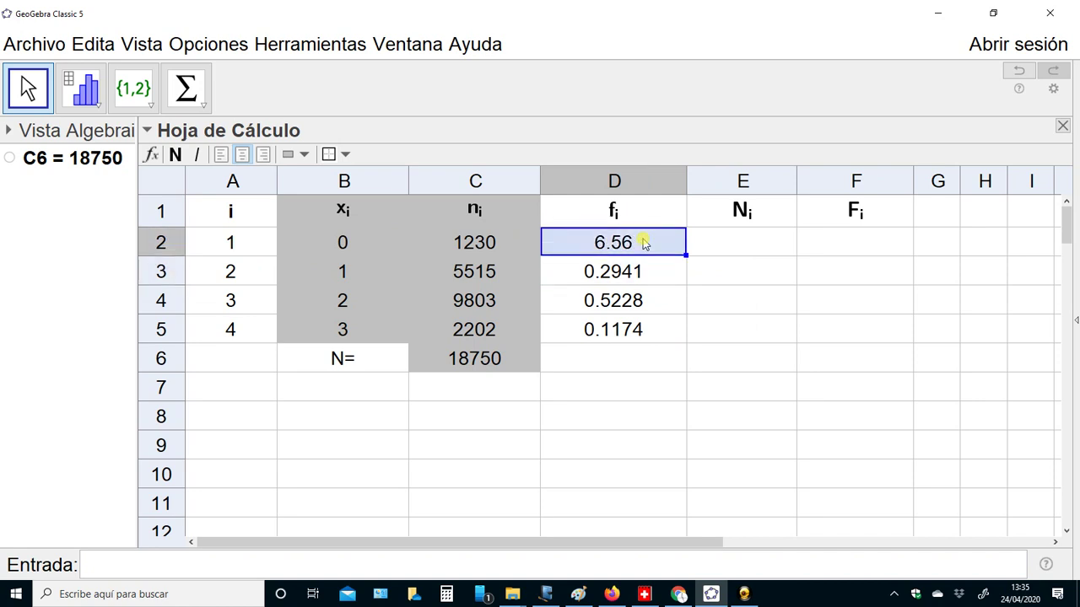
Step: Copy the percentage formula from D2 over the existing values in cells D3 to D5
key(Return)
click(644, 243)
key(Return)
key(shift+Down)
key(shift+Down)
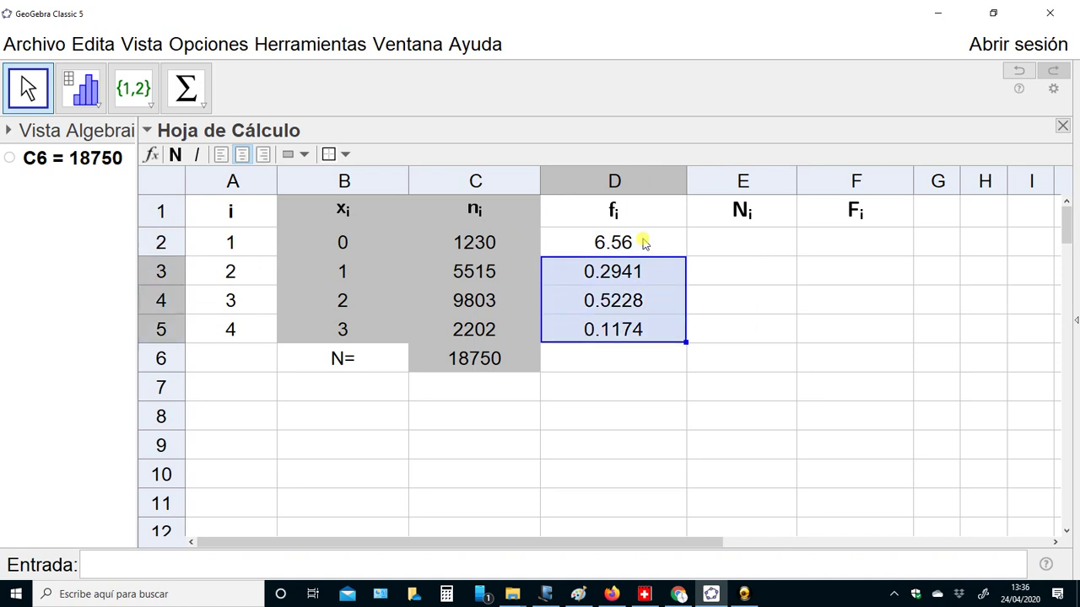
key(ctrl+v)
key(Down)
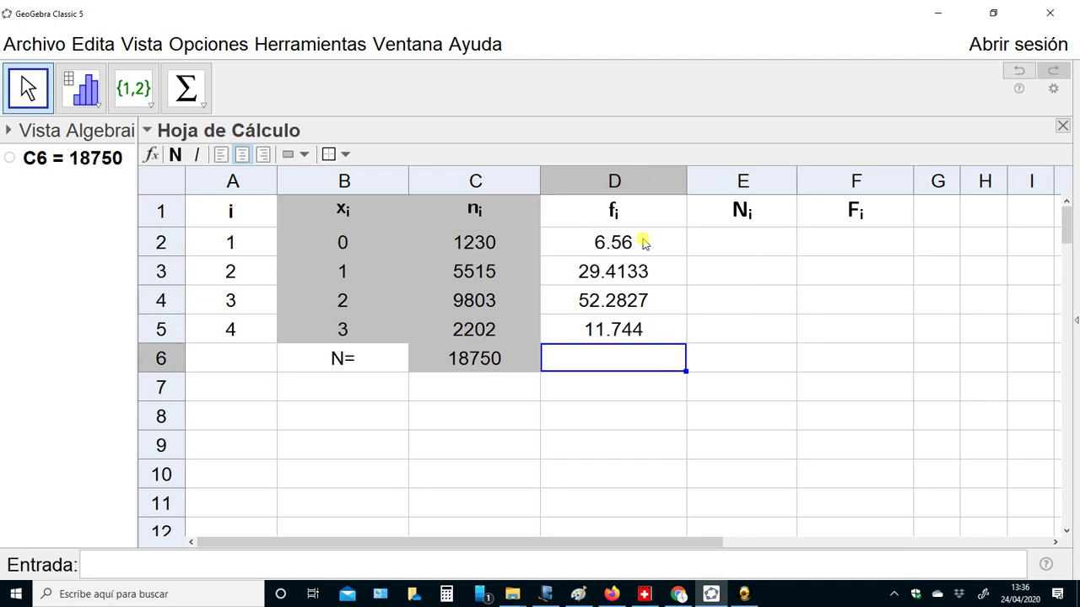
Step: Enter =C2 in cell E2 as the first cumulative absolute frequency
key(Up)
key(Up)
key(Up)
key(Up)
key(Right)
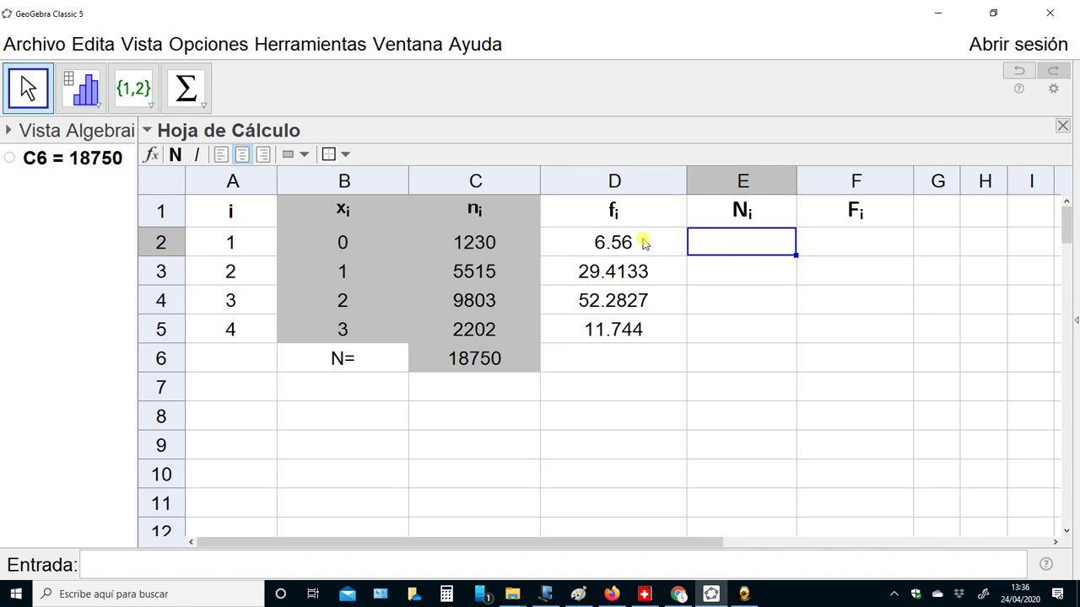
text(=)
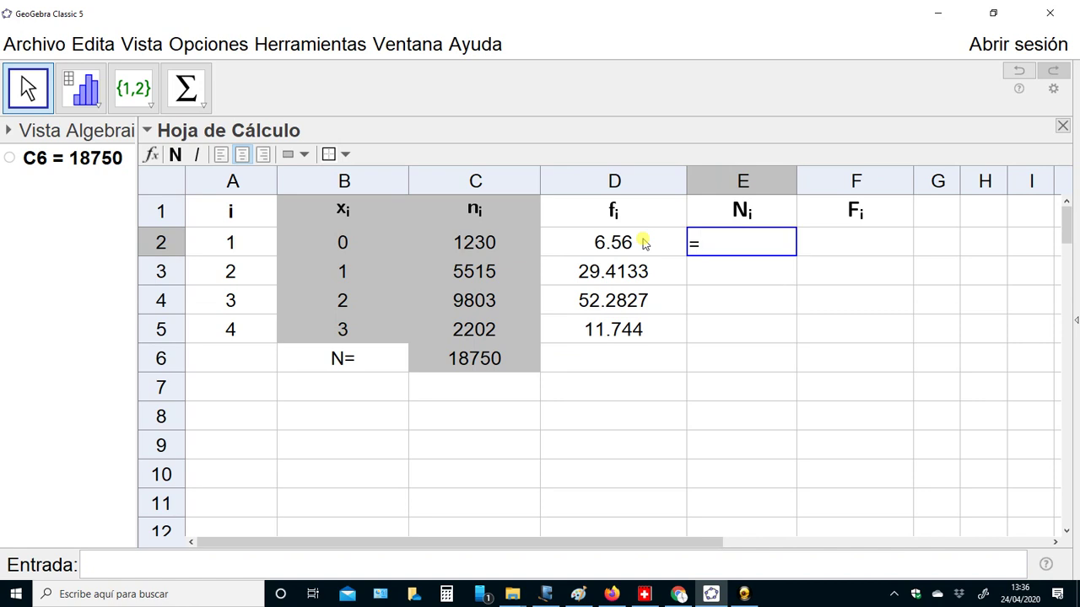
text(c2)
key(Return)
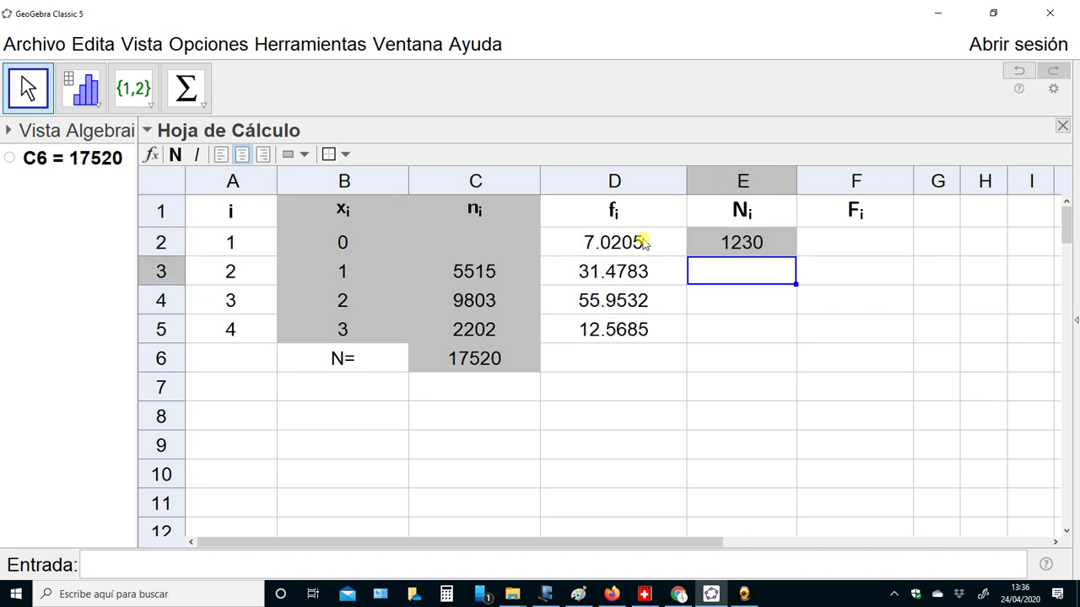
Step: Enter the absolute frequency 1230 again in the emptied cell C2
key(Up)
key(Left)
key(Left)
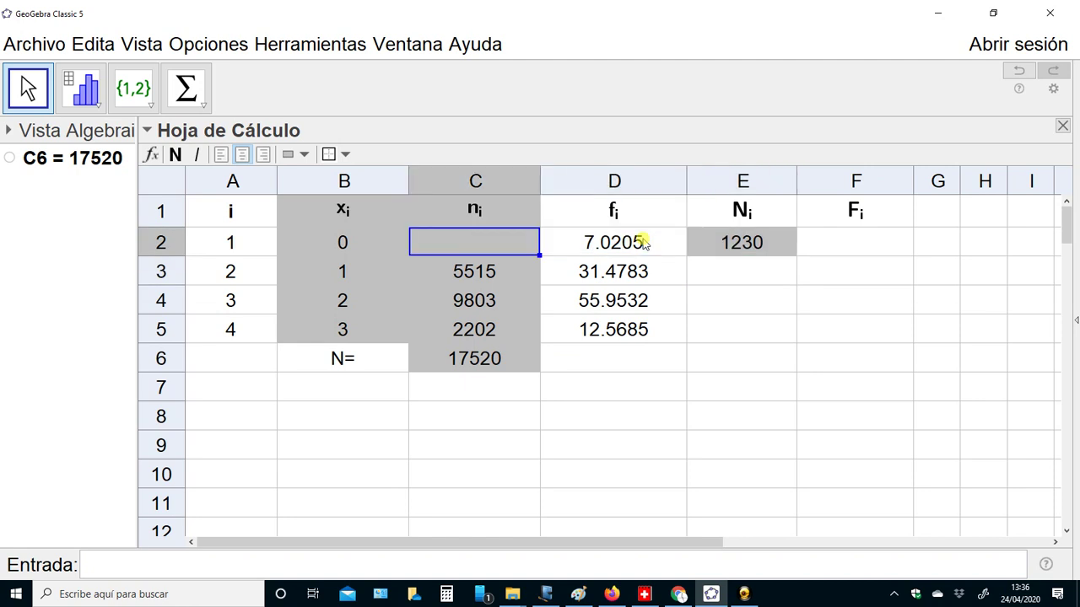
text(1230)
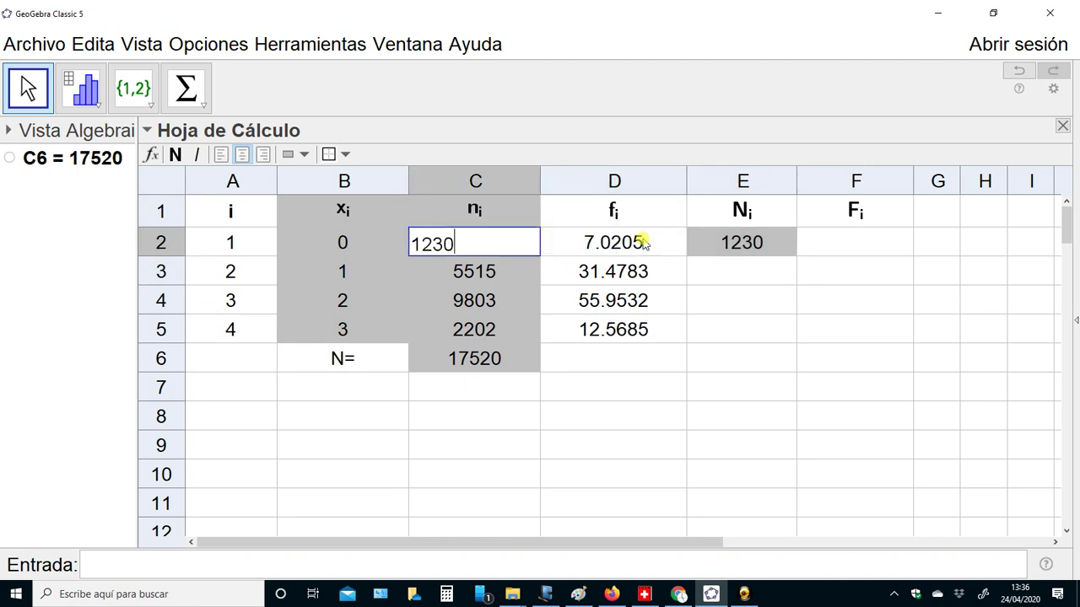
key(Return)
key(Up)
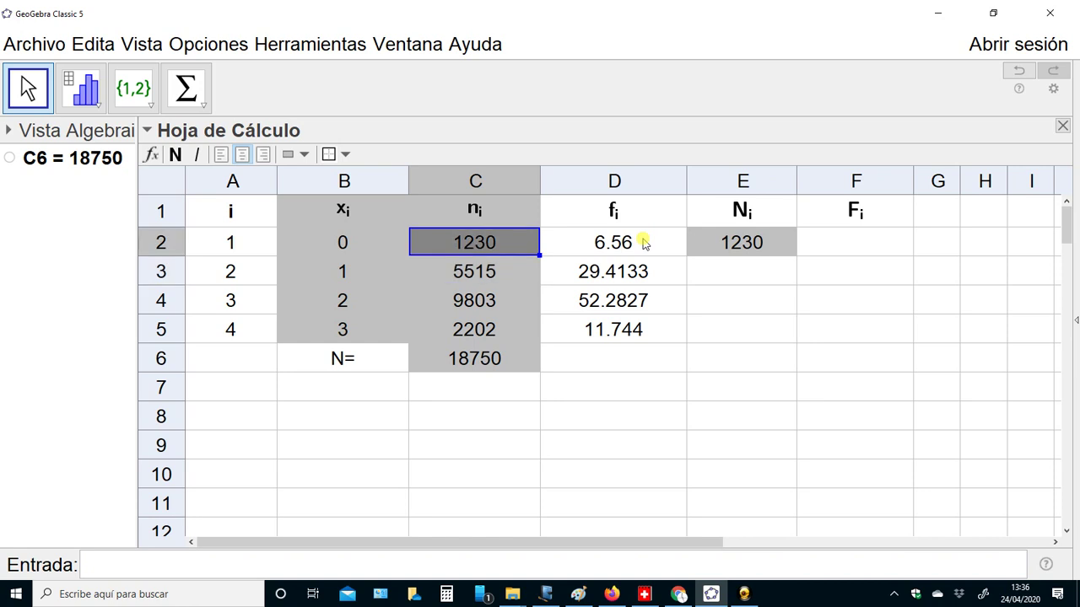
Step: Enter the cumulative frequency formula =E2+C3 in cell E3 and select that cell
key(Right)
key(Right)
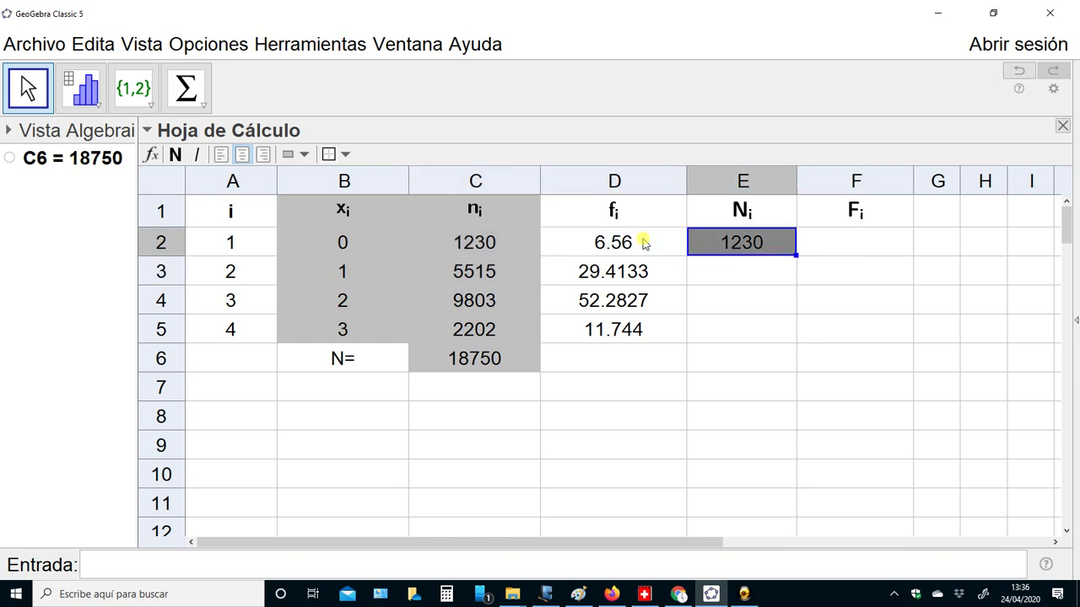
key(Down)
text(=)
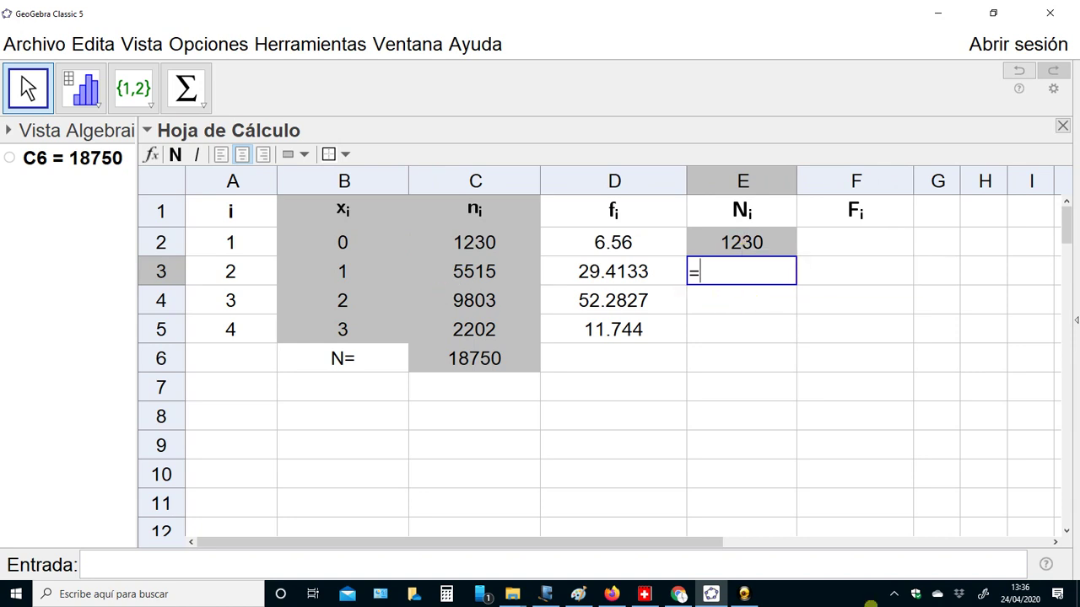
text(e2)
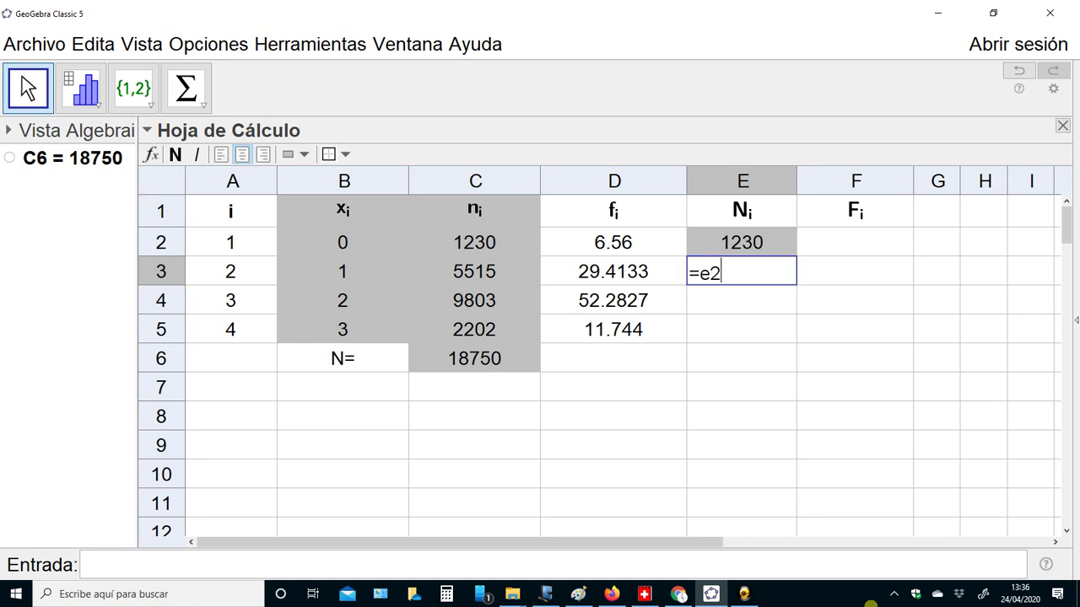
text(+c3)
key(Return)
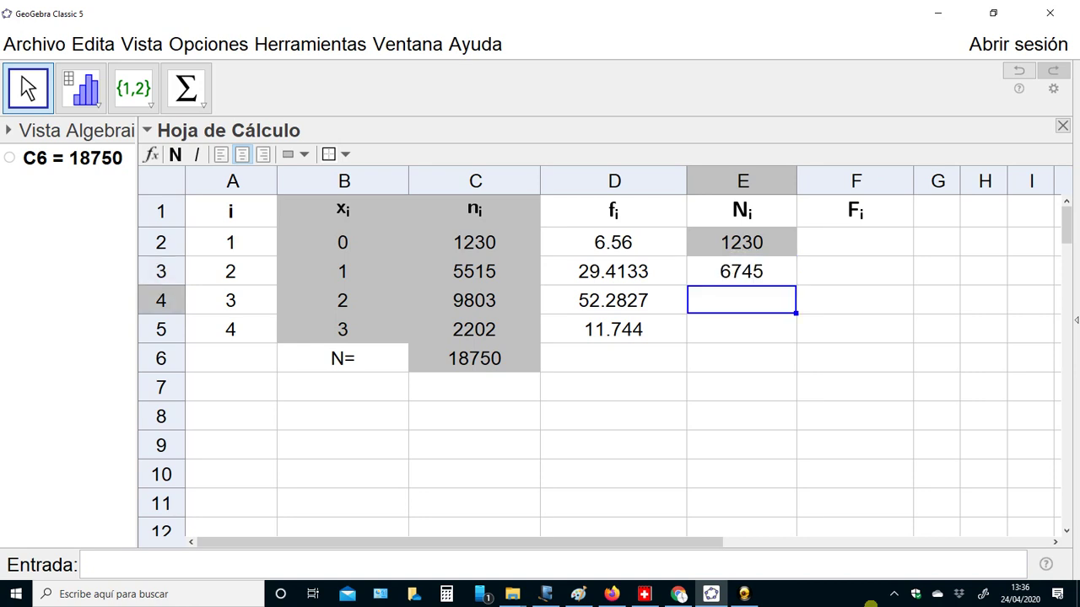
click(742, 271)
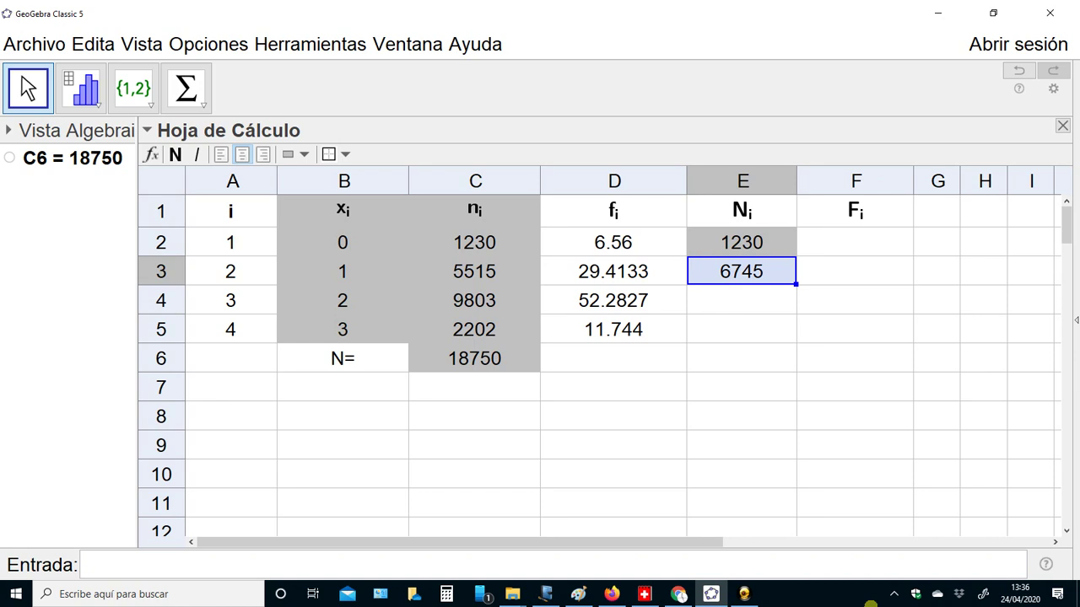
Step: Copy the cumulative frequency formula from cell E3 into cells E4 and E5
key(Down)
text(16548)
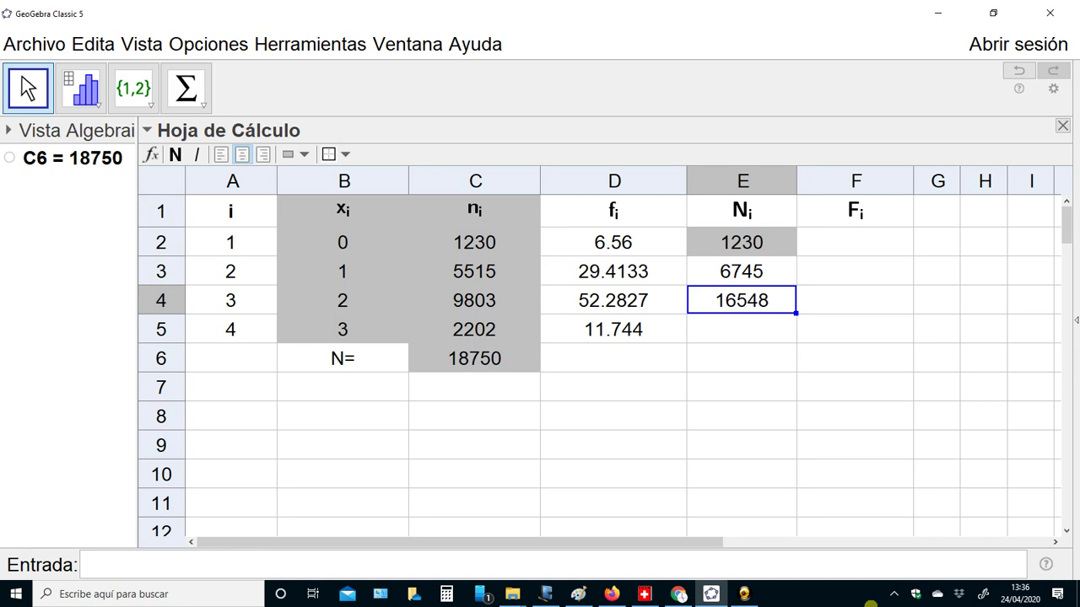
key(Down)
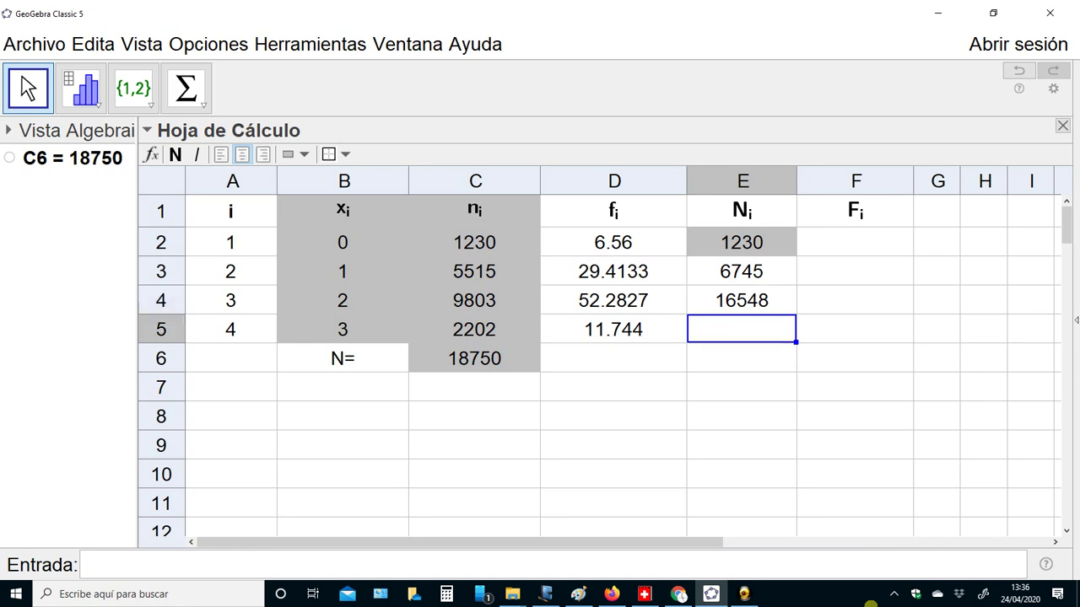
key(ctrl+v)
key(Down)
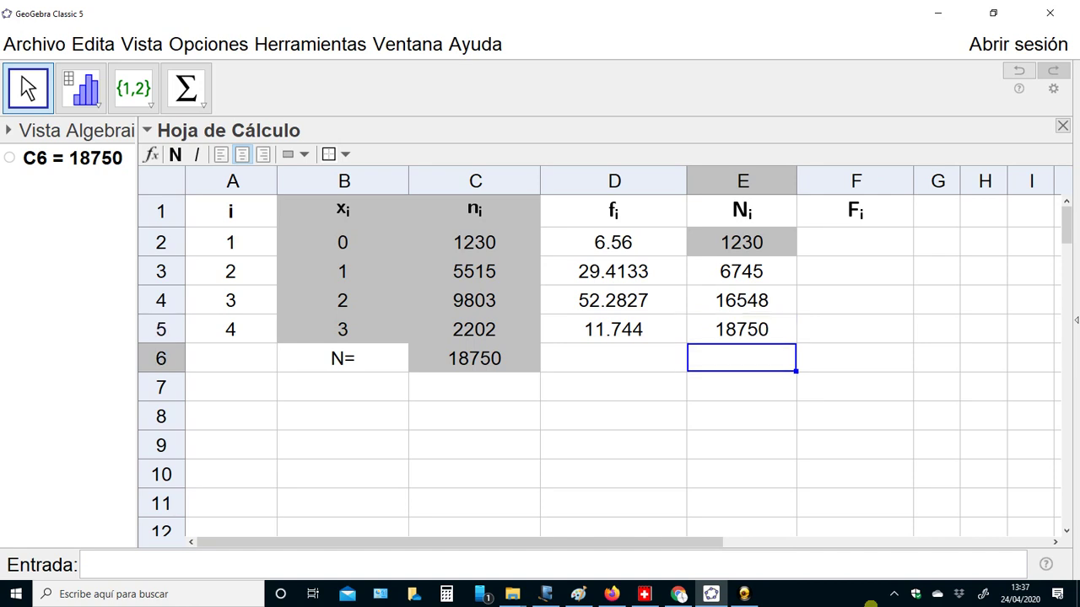
Step: Replace the gray background of cell E2 with white
click(742, 242)
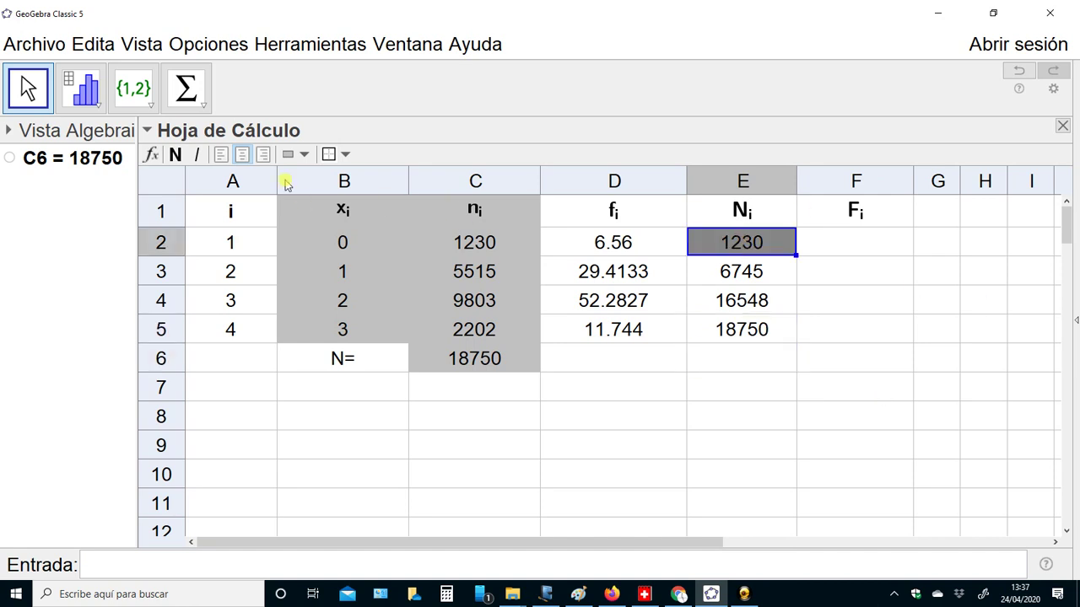
click(297, 154)
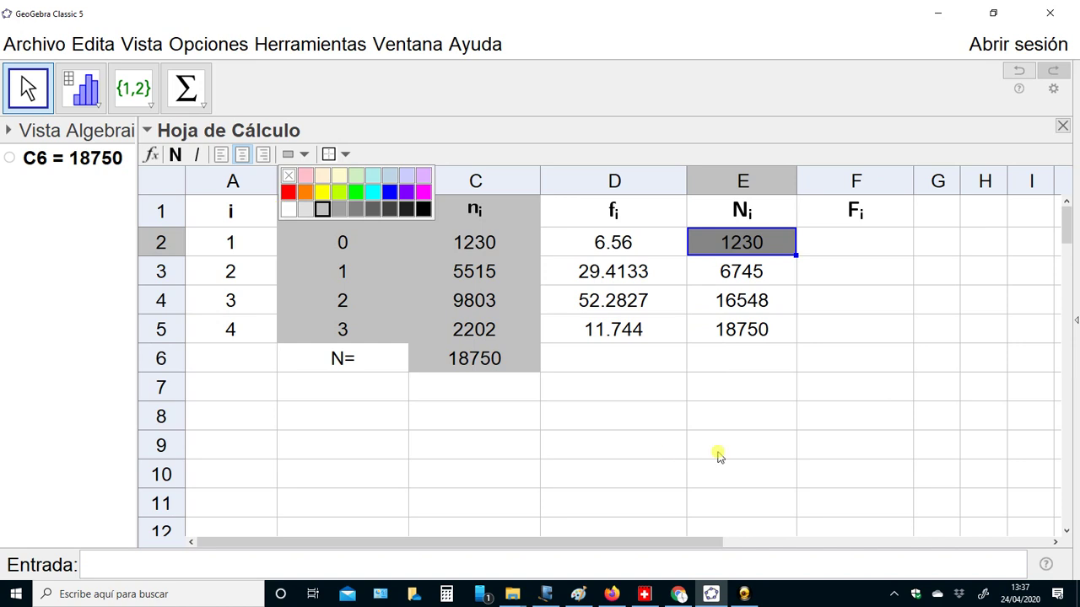
click(289, 210)
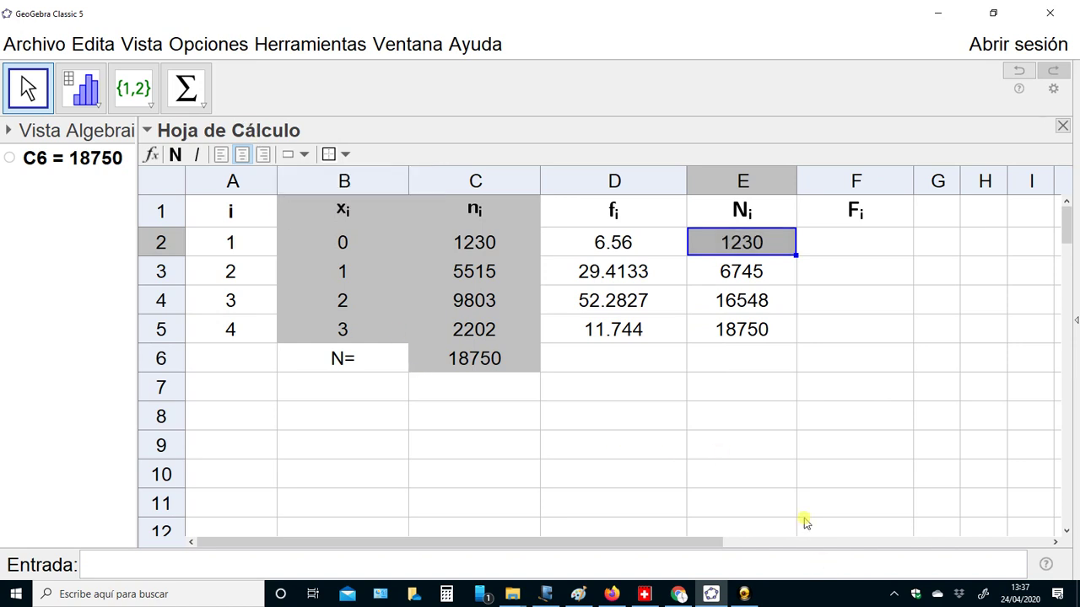
click(305, 156)
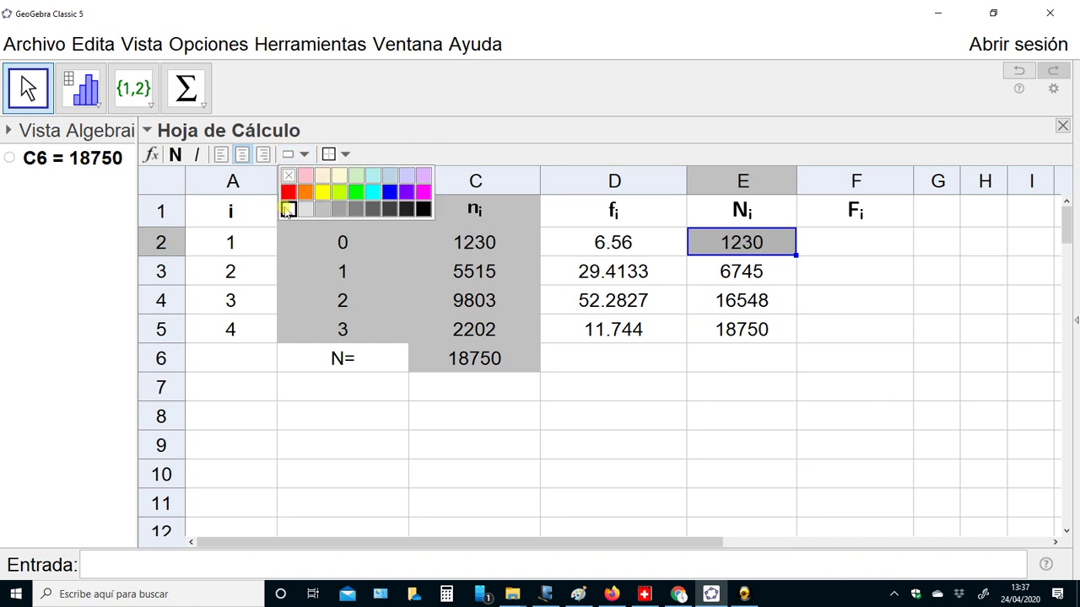
click(287, 211)
click(783, 462)
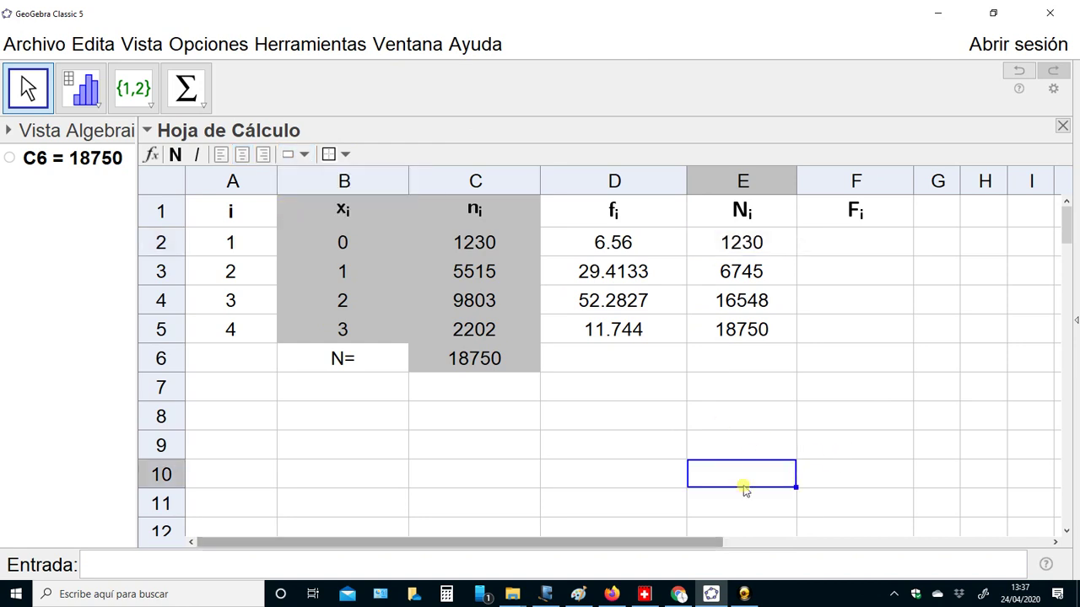
Step: Shade cell E5, the last cumulative frequency, with the same light gray as the n_i column
click(773, 331)
click(306, 155)
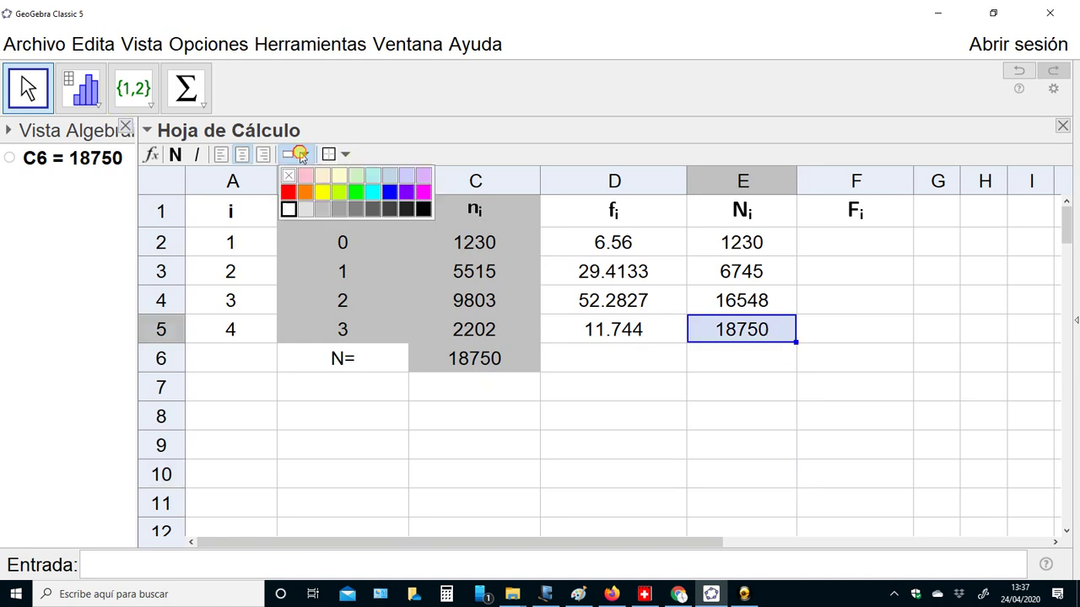
click(322, 208)
click(707, 443)
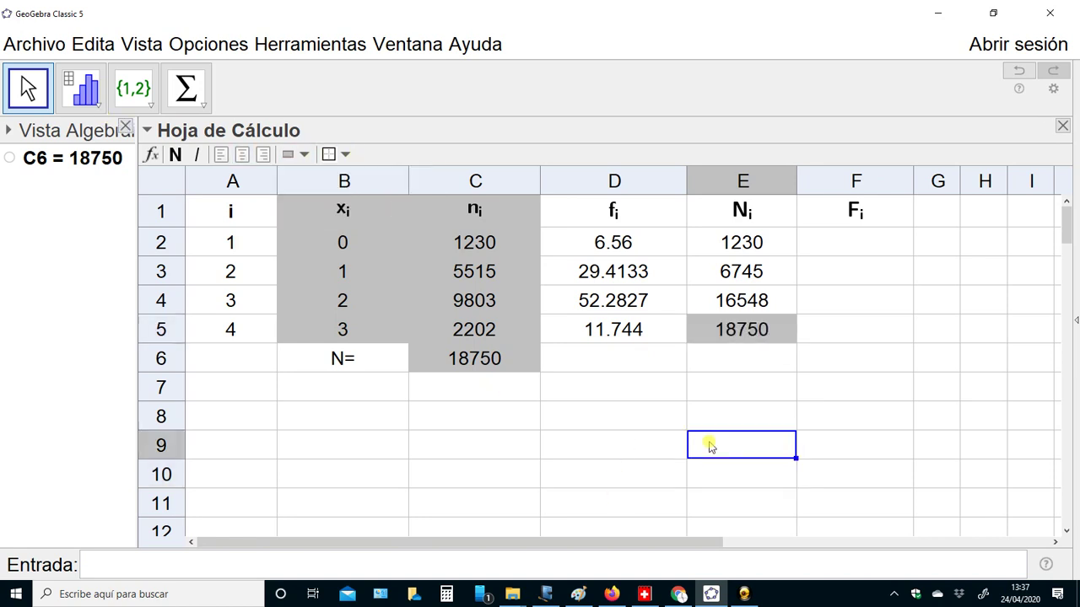
Step: Enter =D2 in cell F2 as the first cumulative percentage
click(861, 248)
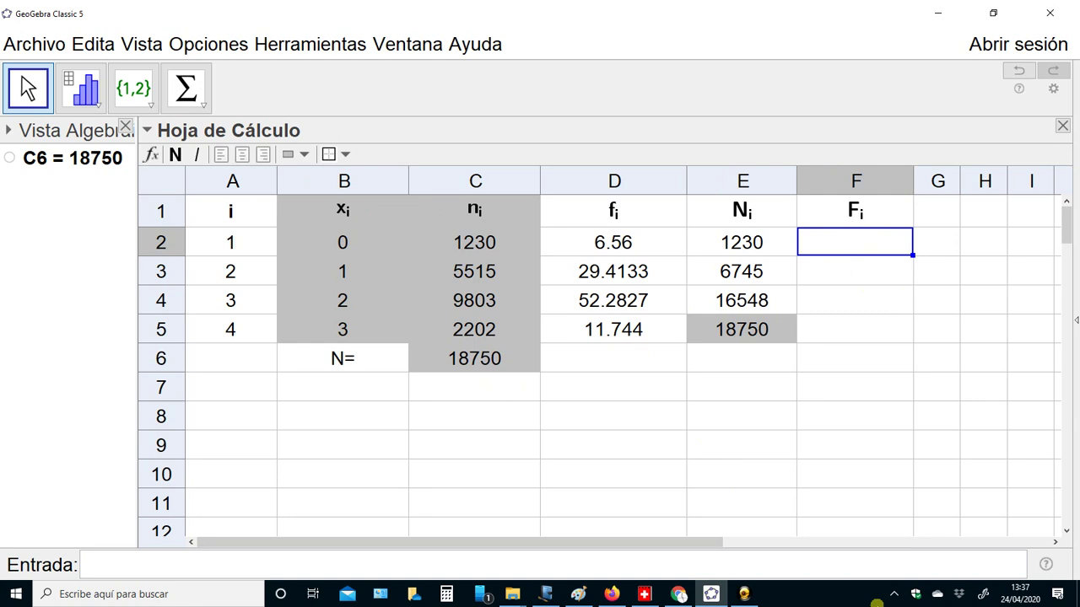
text(=)
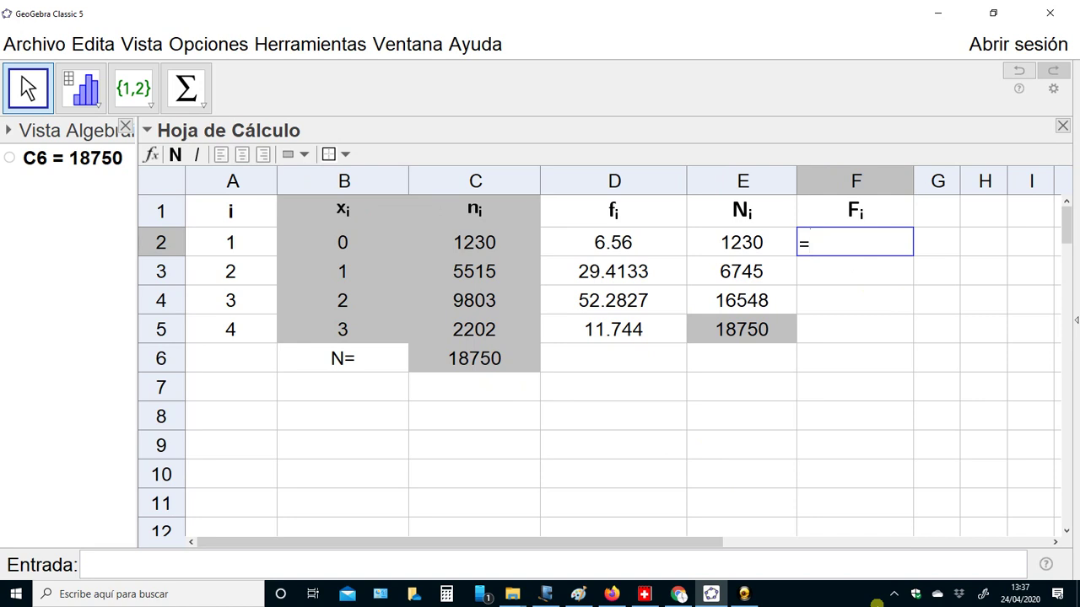
text(d2)
key(Return)
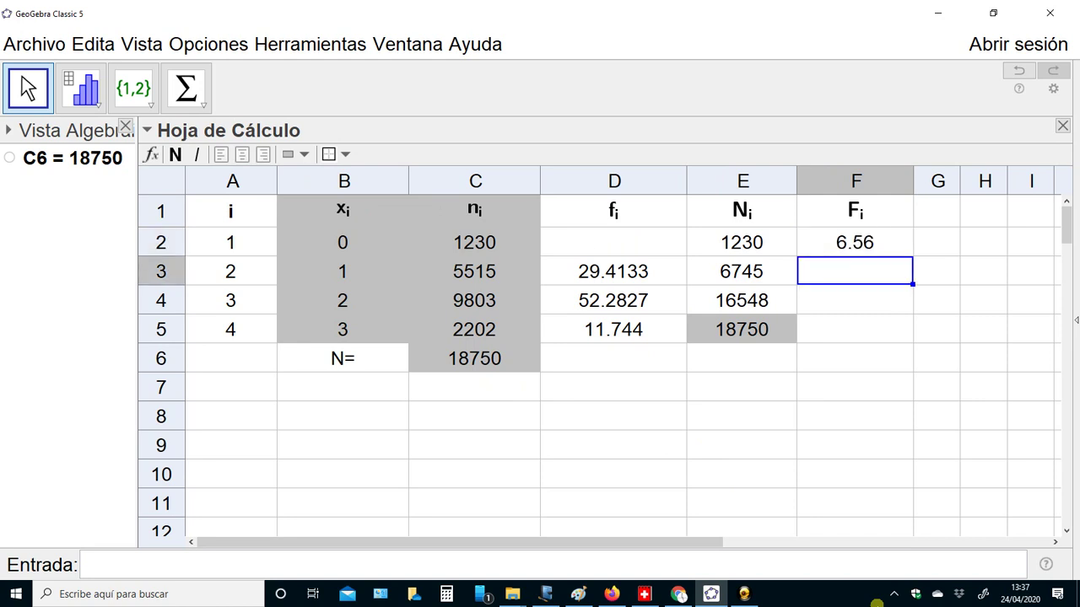
Step: Restore the percentage 6.56 in the emptied cell D2 and return to cell F3
key(Up)
key(Left)
key(Left)
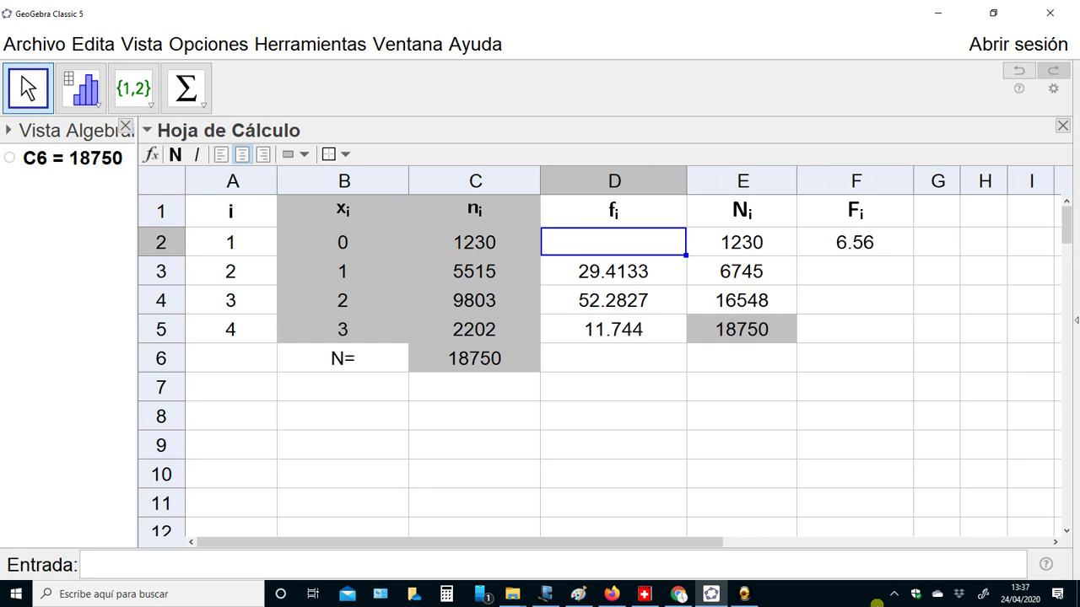
key(Down)
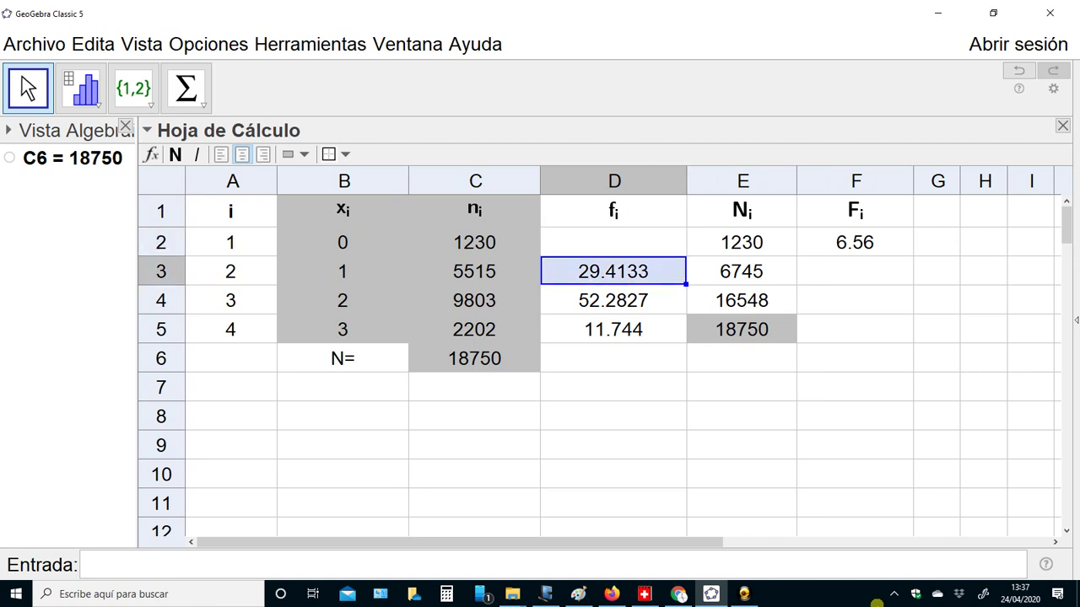
key(Up)
text(6.56)
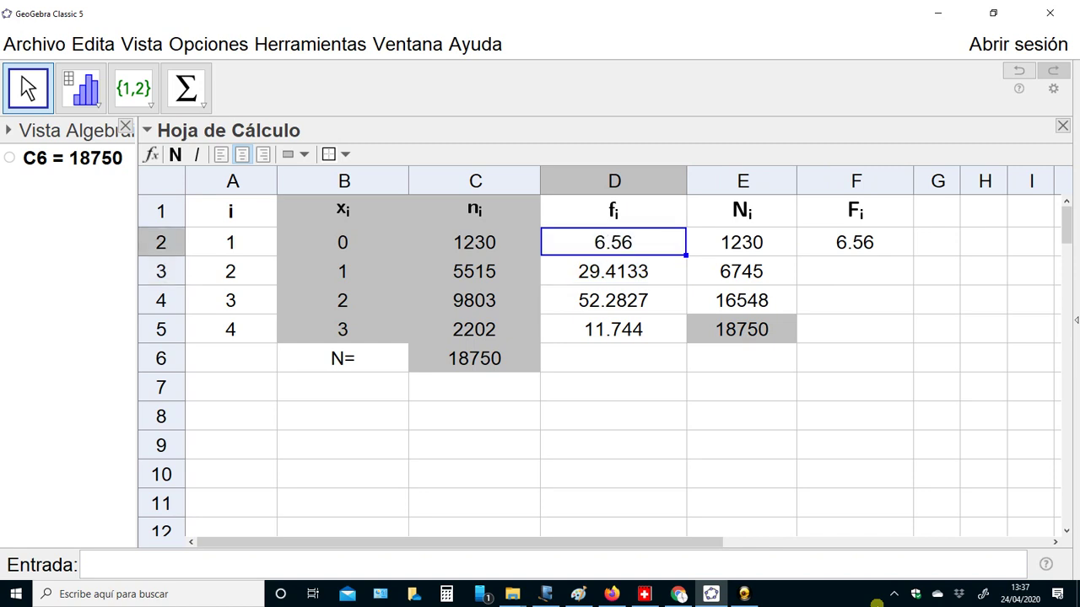
key(Down)
key(Right)
key(Right)
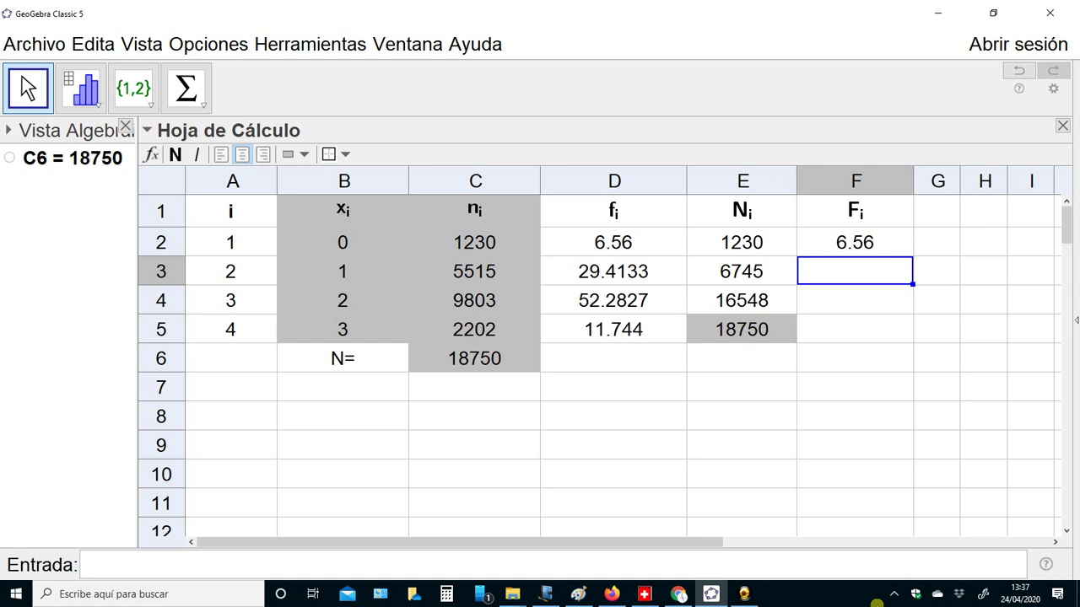
Step: Enter the formula =D2+D3 in cell F3 as the second cumulative percentage and select that cell
click(854, 242)
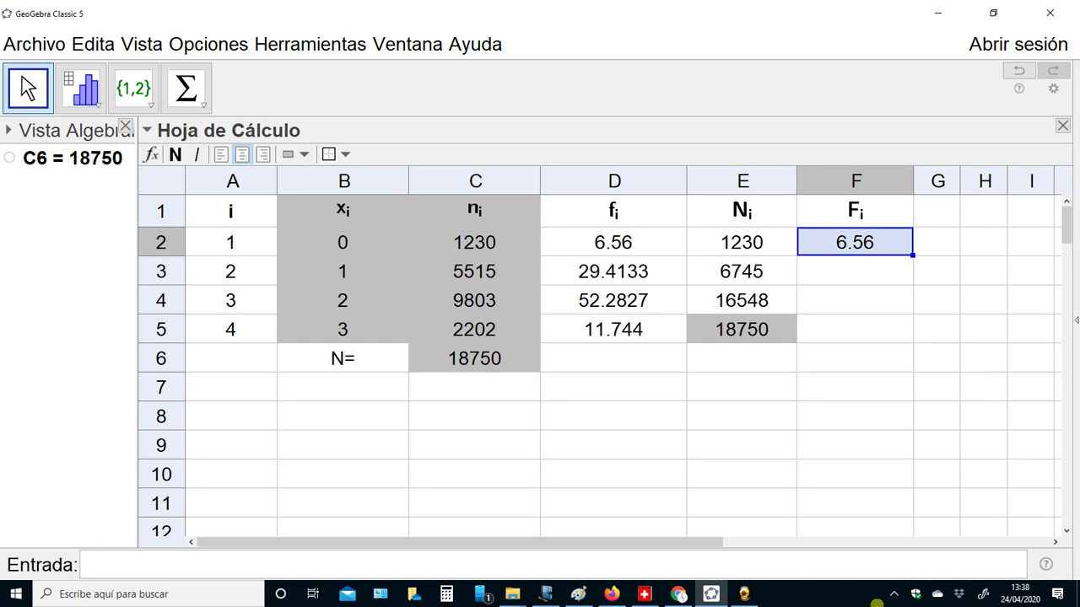
click(855, 271)
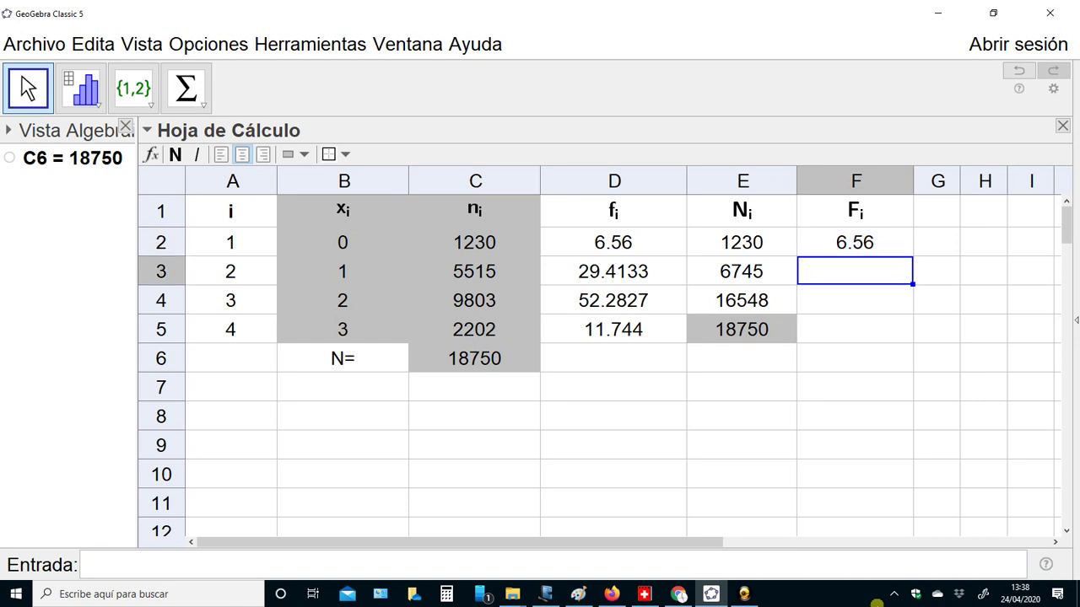
text(=)
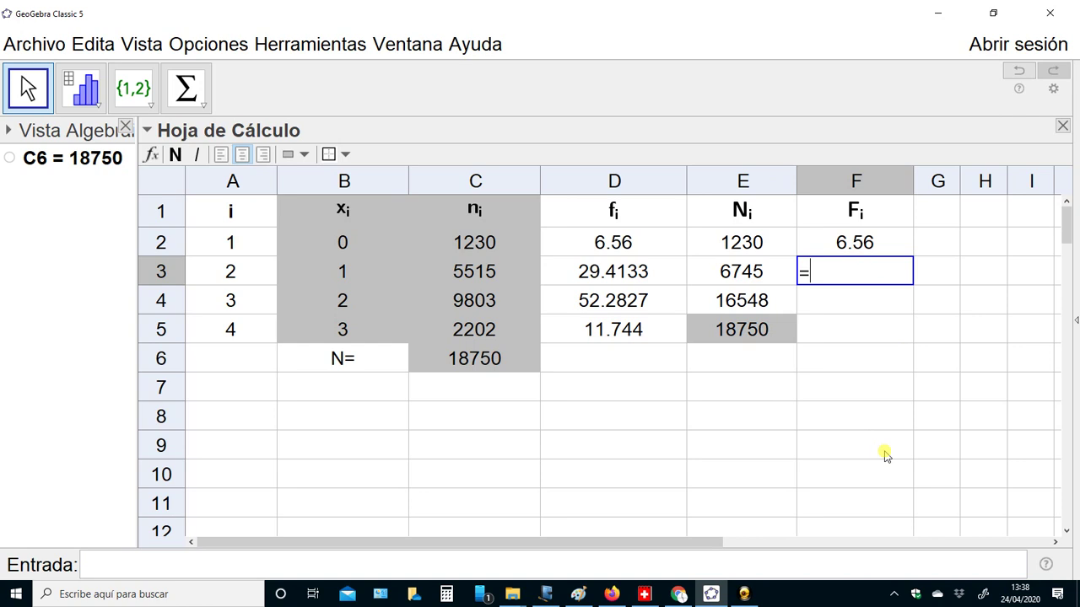
text(d2)
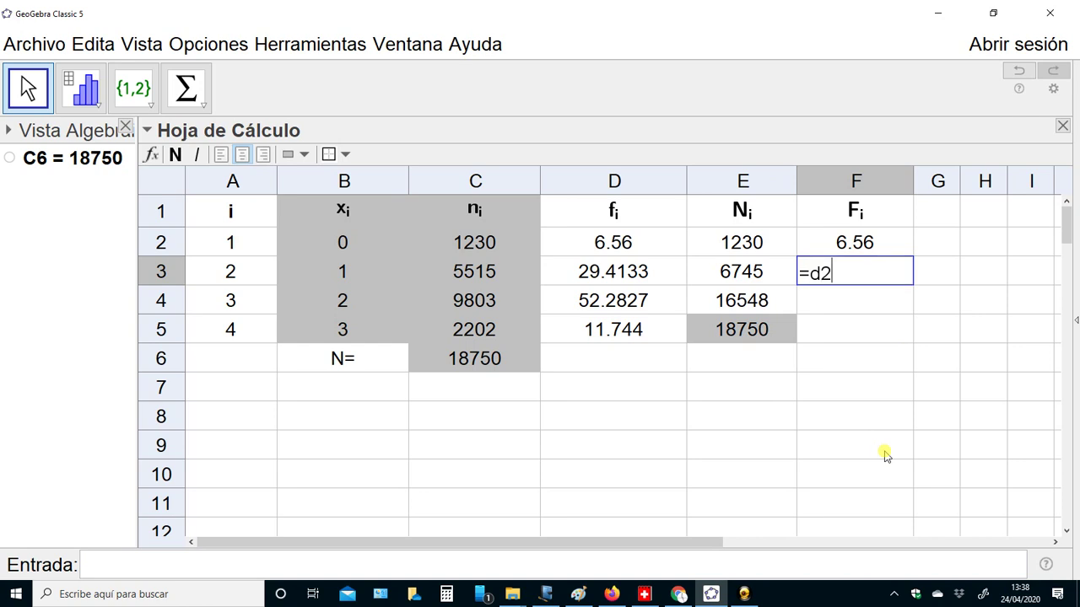
text(+d3)
key(Return)
key(Up)
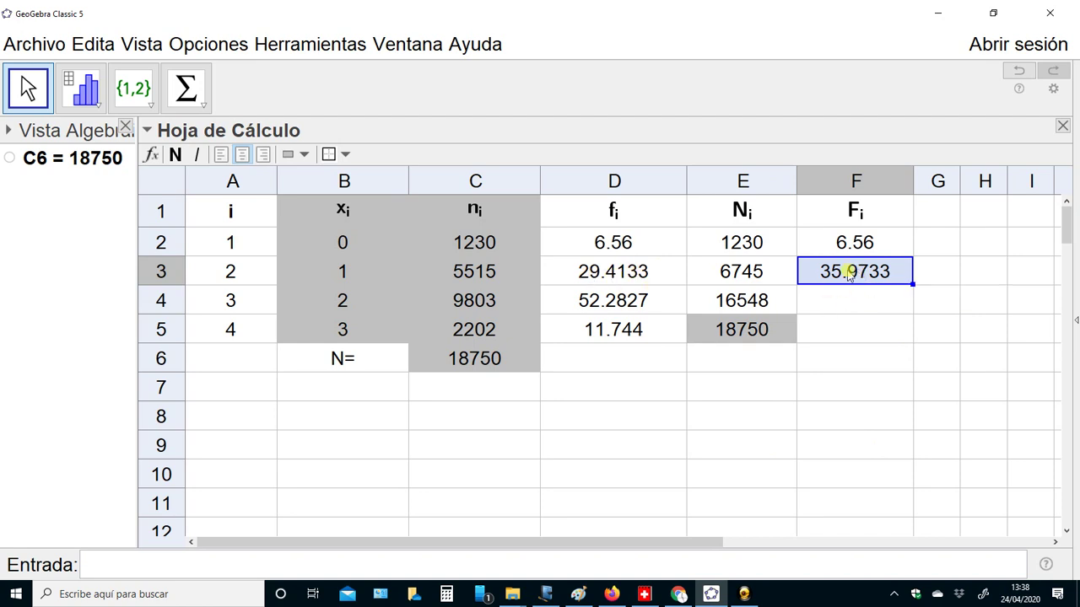
Step: Copy the formula from cell F3 into cells F4 and F5
key(Down)
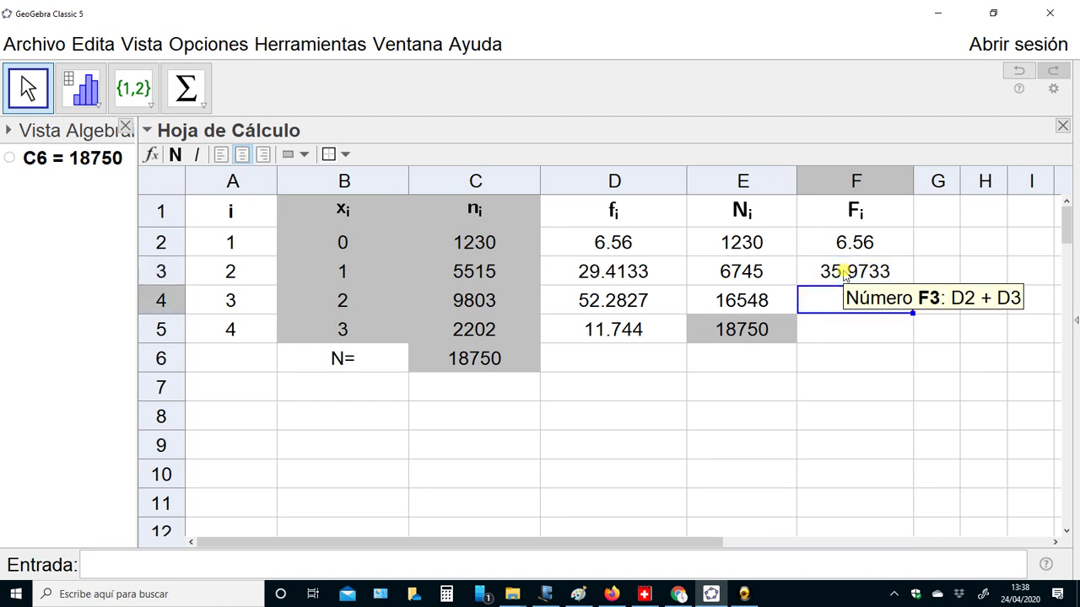
text(81.696)
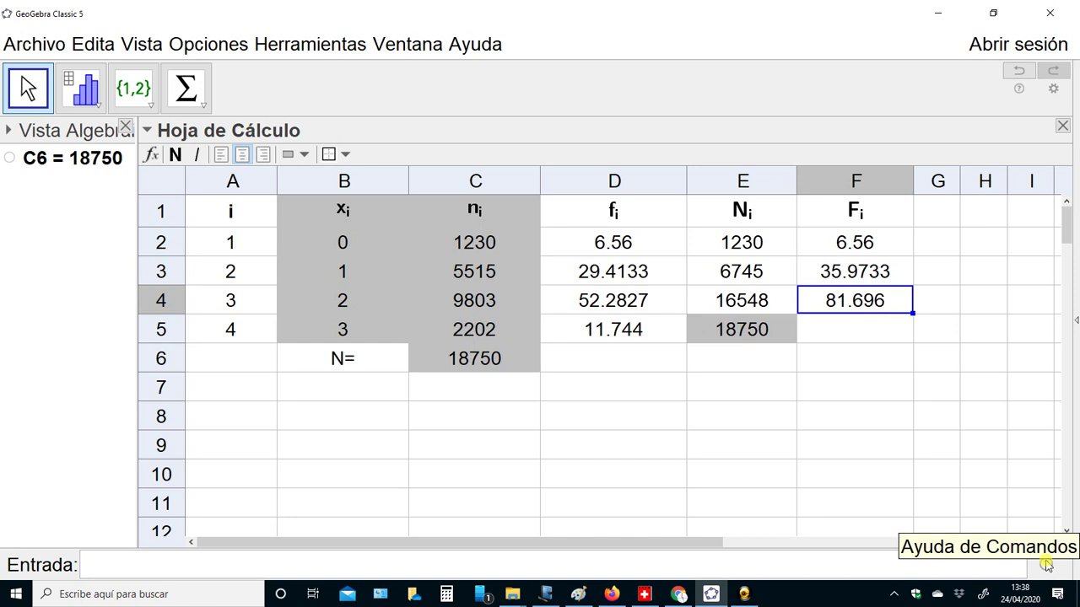
click(840, 339)
text(64.0267)
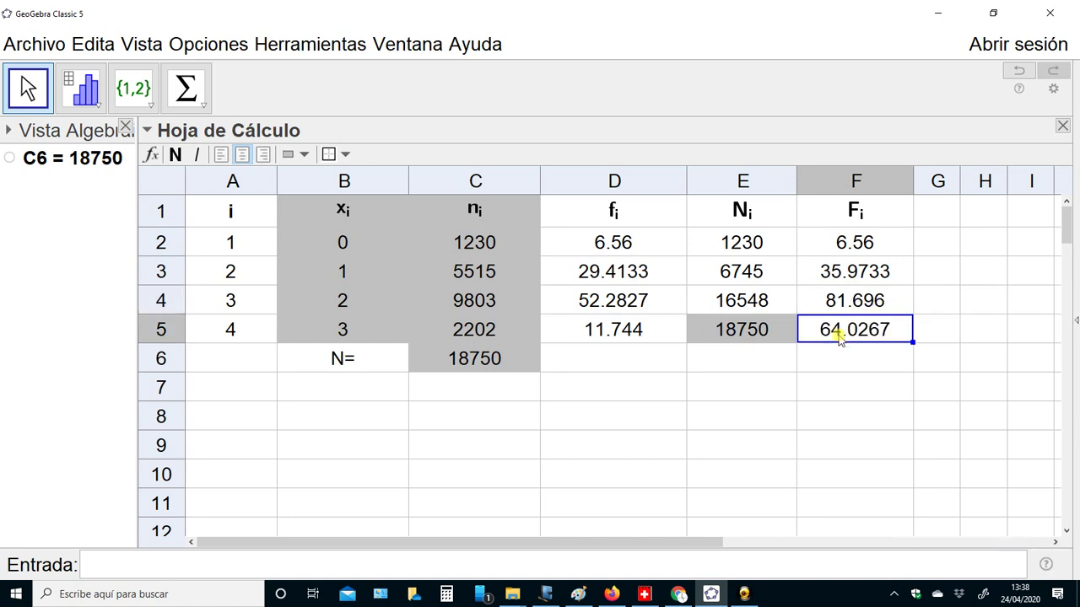
Step: Clear cell F5, check the F_i cells above it, and paste the copied formula into F5 again
key(Delete)
key(Up)
key(Up)
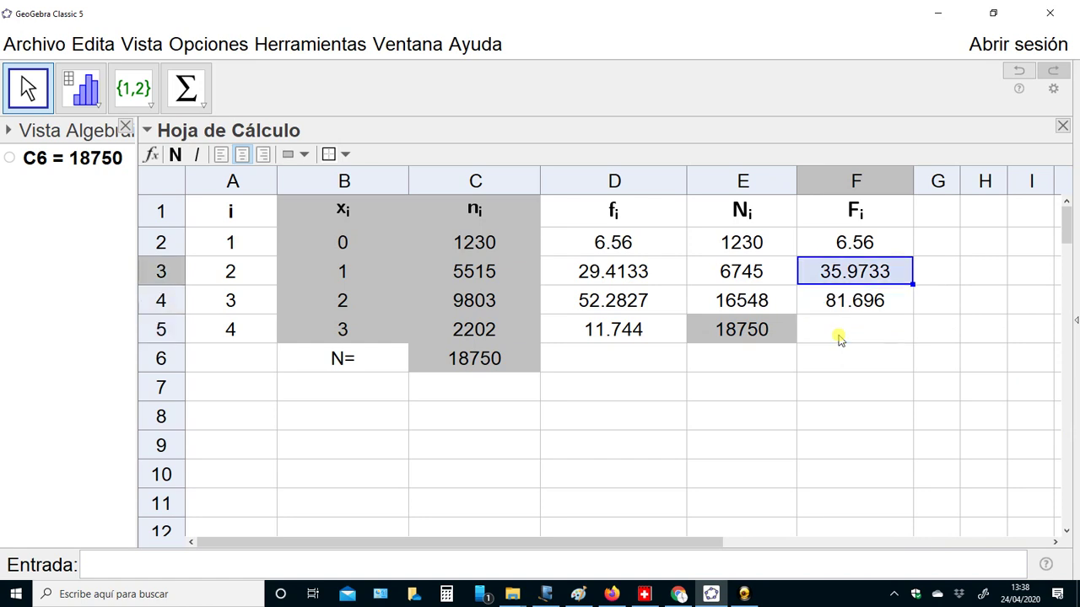
key(Up)
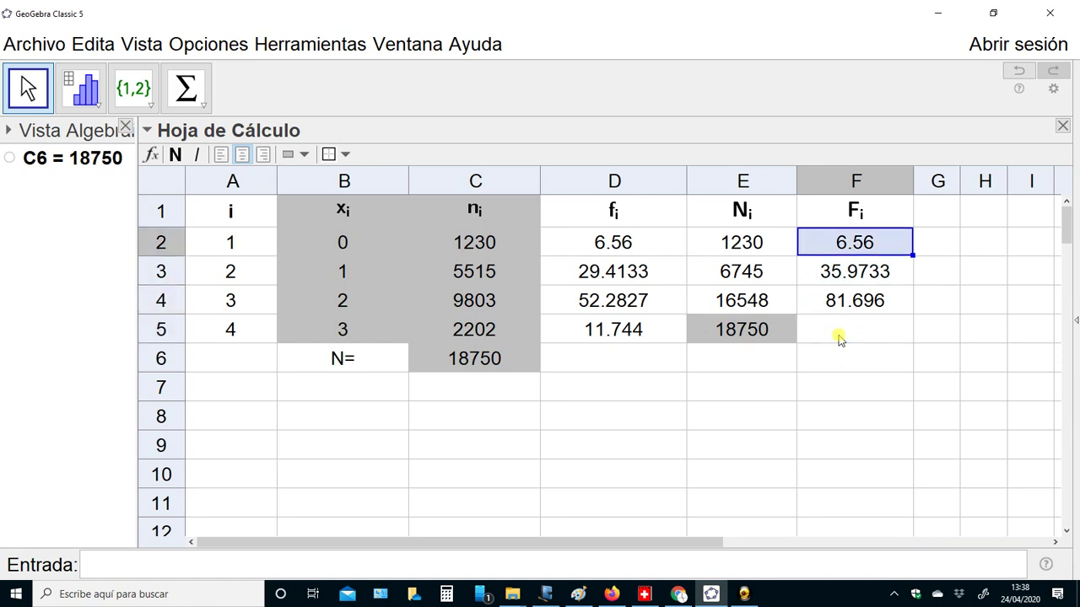
key(Down)
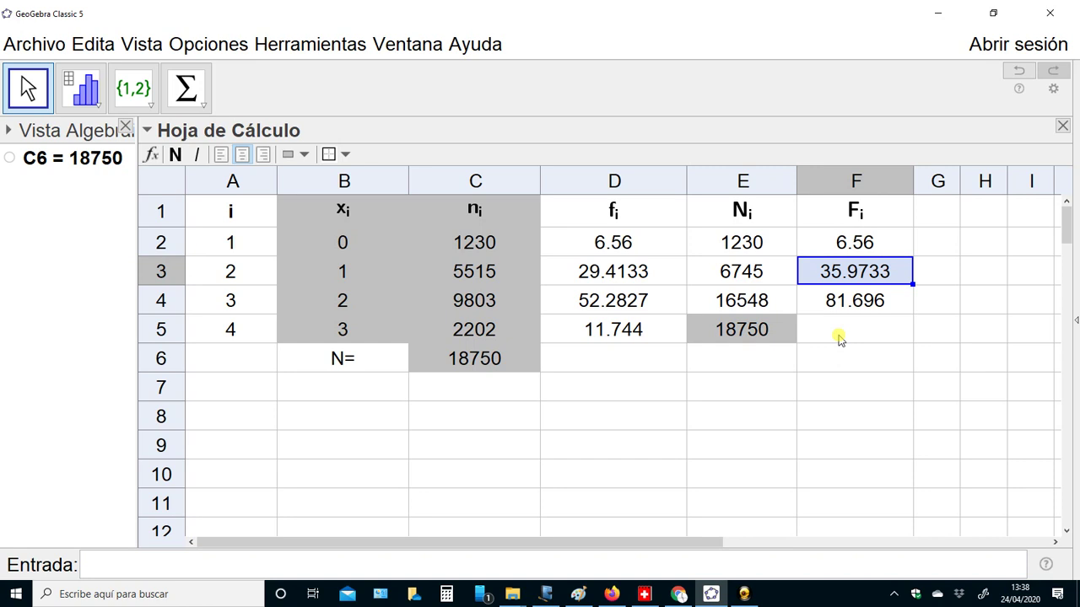
key(Down)
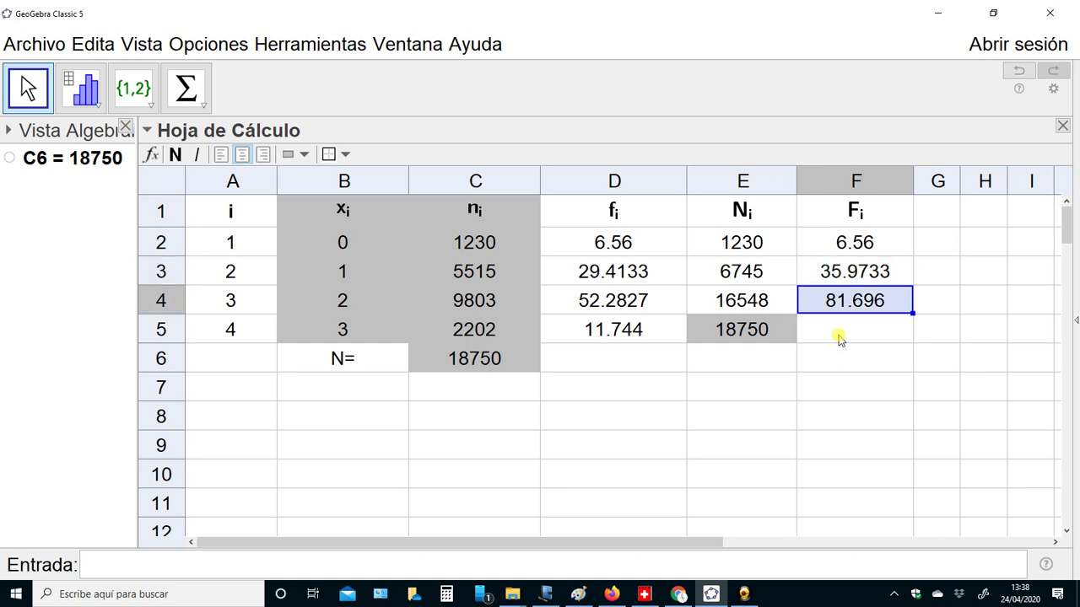
key(Down)
key(Up)
key(Down)
text(64.0267)
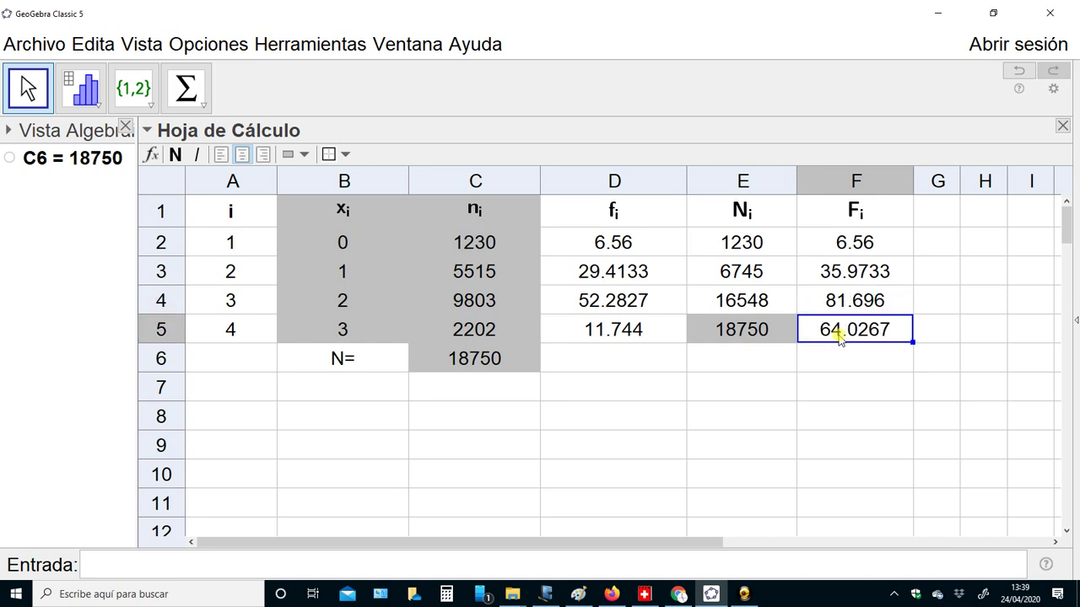
Step: Clear cell F5 and enter the cumulative percentage formula =F4+D5 in it
key(Up)
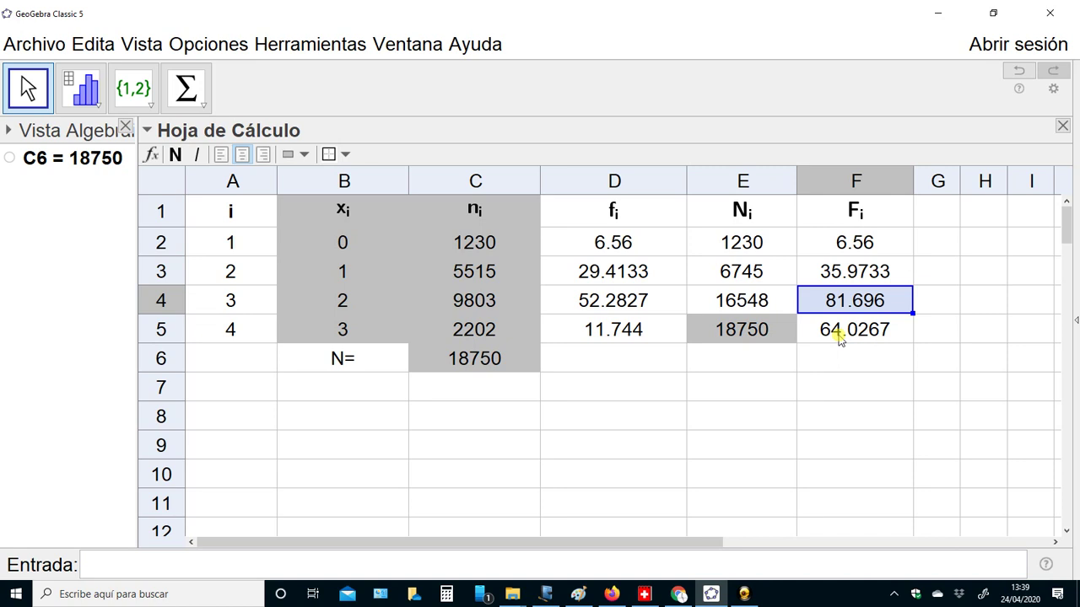
key(Down)
key(Delete)
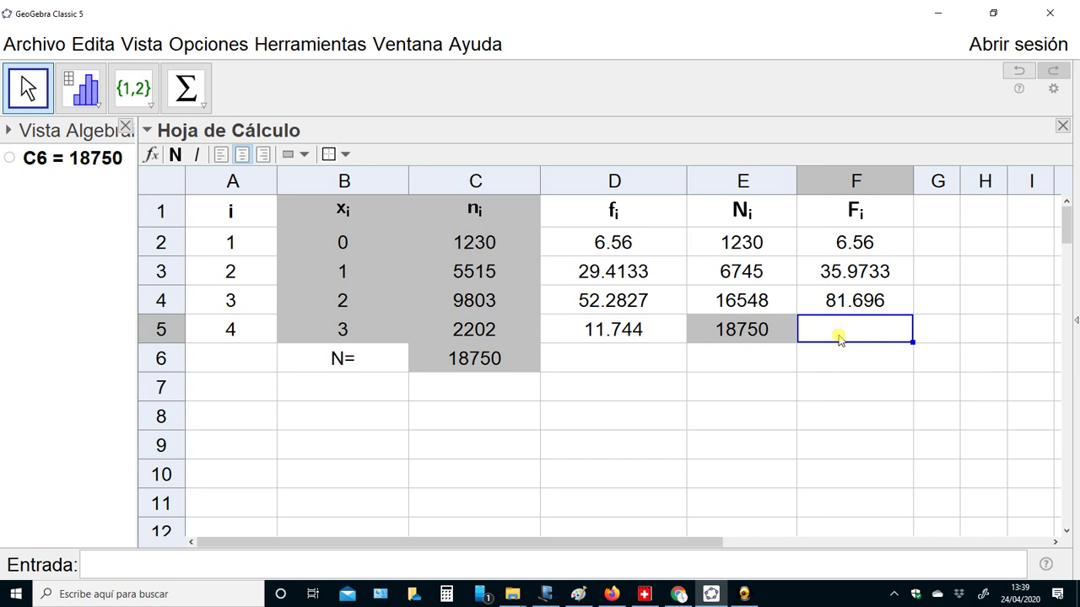
text(=f)
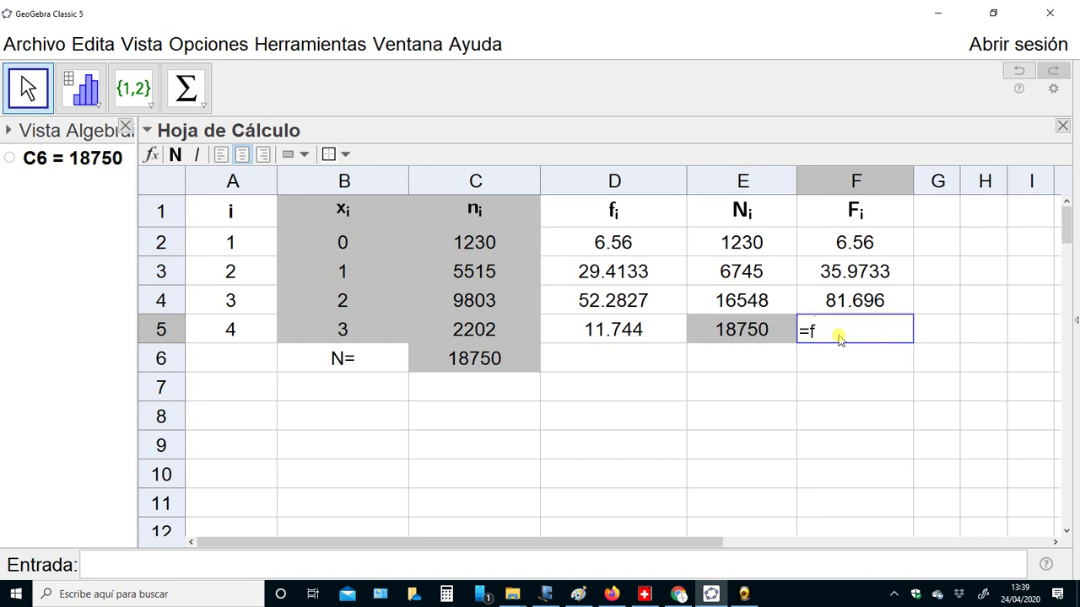
text(3)
key(BackSpace)
text(4+)
text(d5)
key(Return)
key(Up)
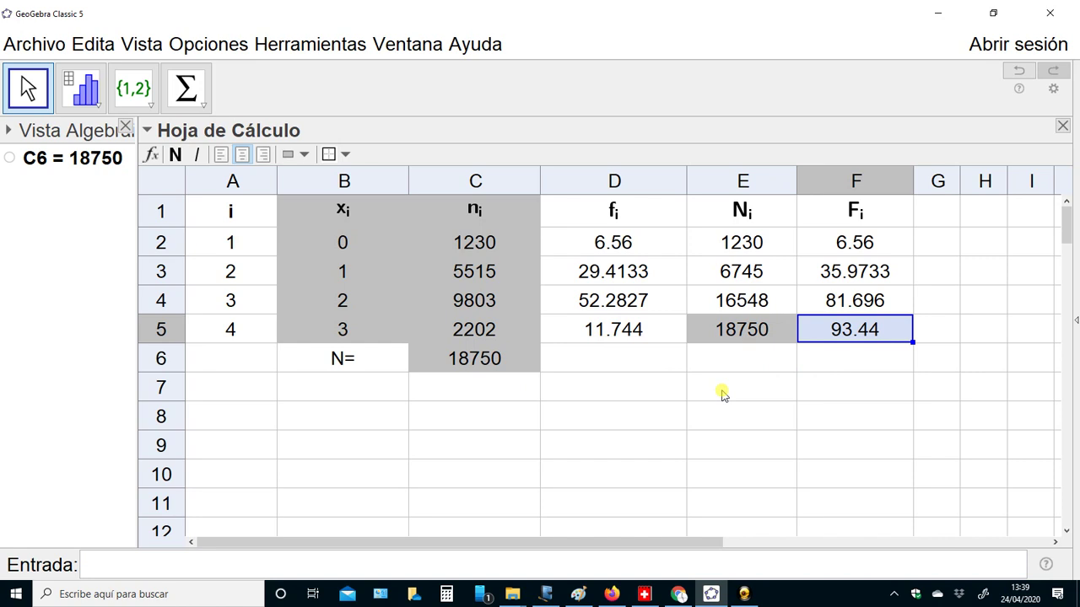
Step: Sum the f_i percentages in cells D2 to D5 with the Sum tool, placing the total in cell D6
key(Up)
key(Up)
key(Up)
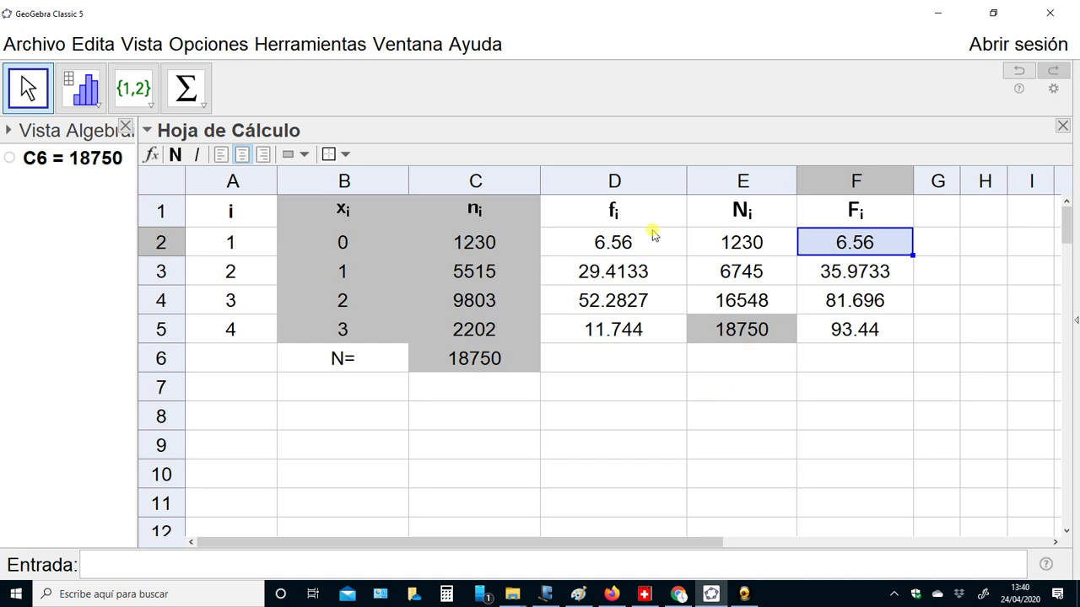
click(615, 362)
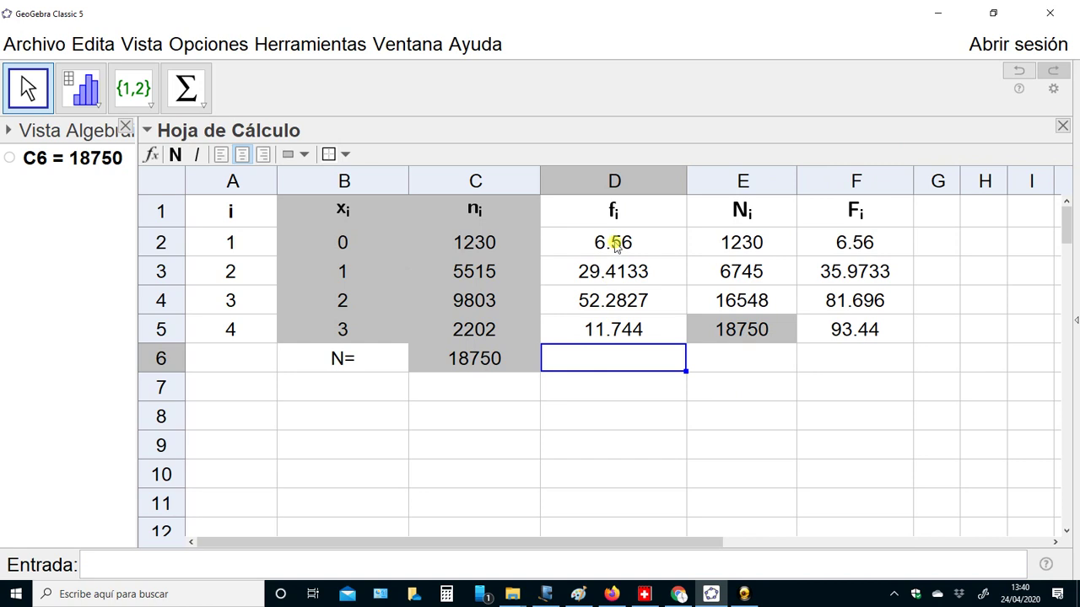
drag(612, 245, 616, 325)
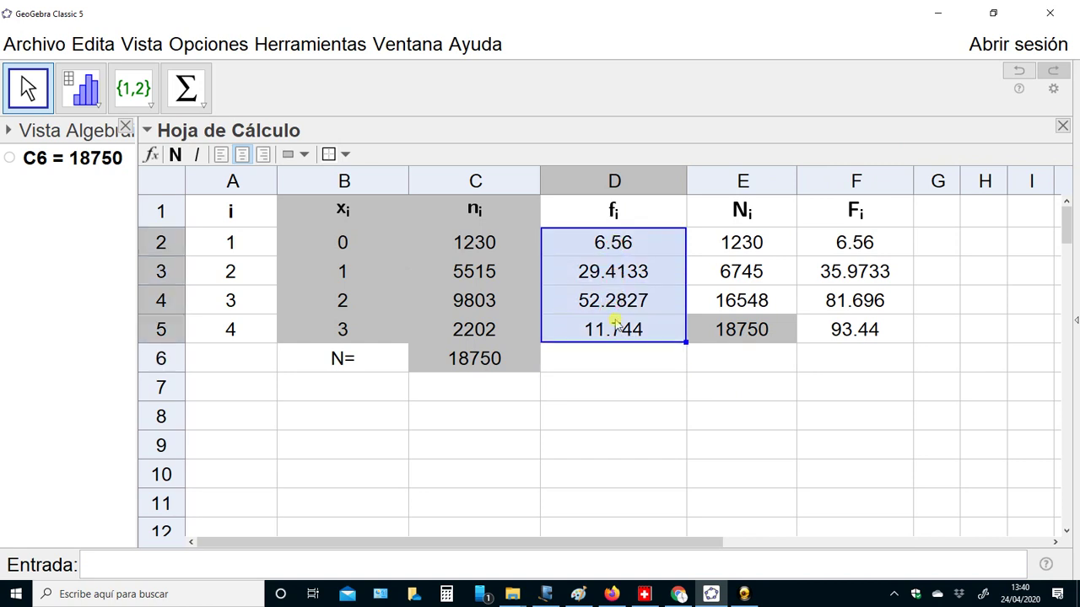
click(187, 86)
click(581, 426)
click(624, 357)
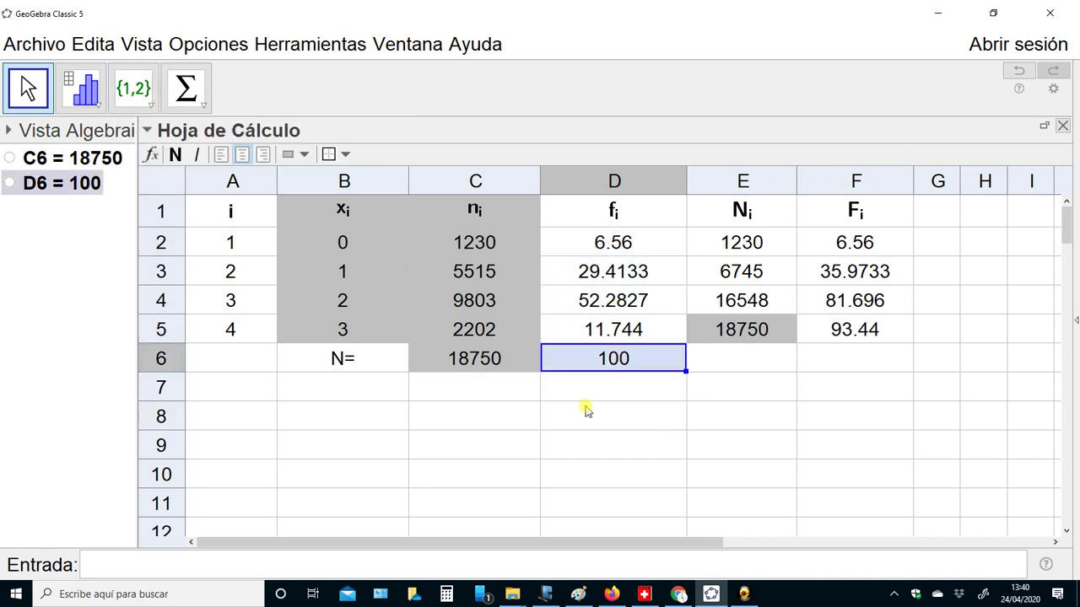
Step: Shade the total in cell D6 grey and remove the background fill from cell E5
click(292, 156)
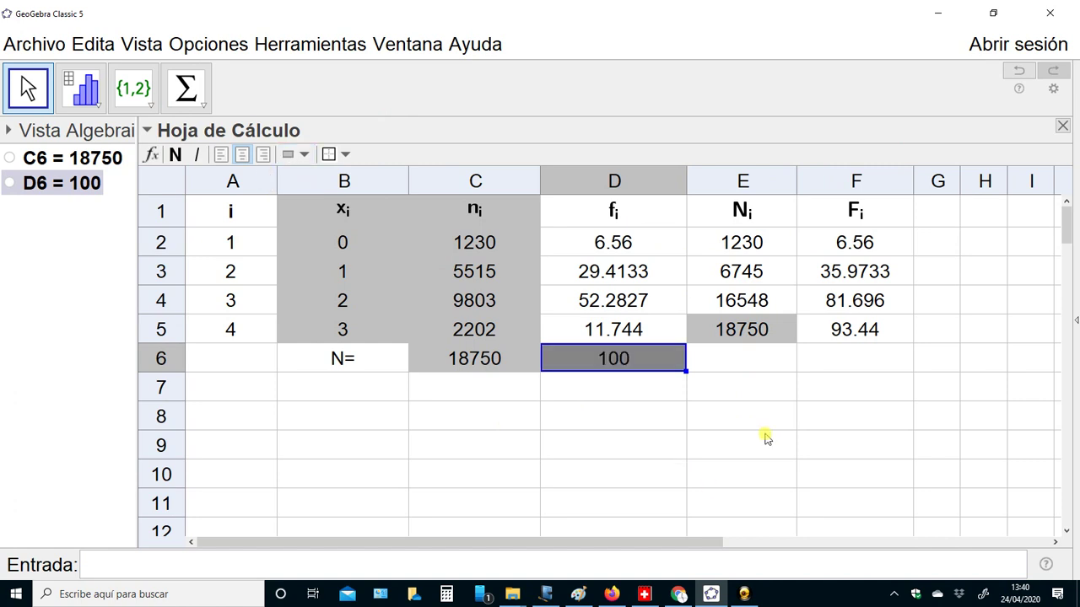
click(766, 441)
click(762, 331)
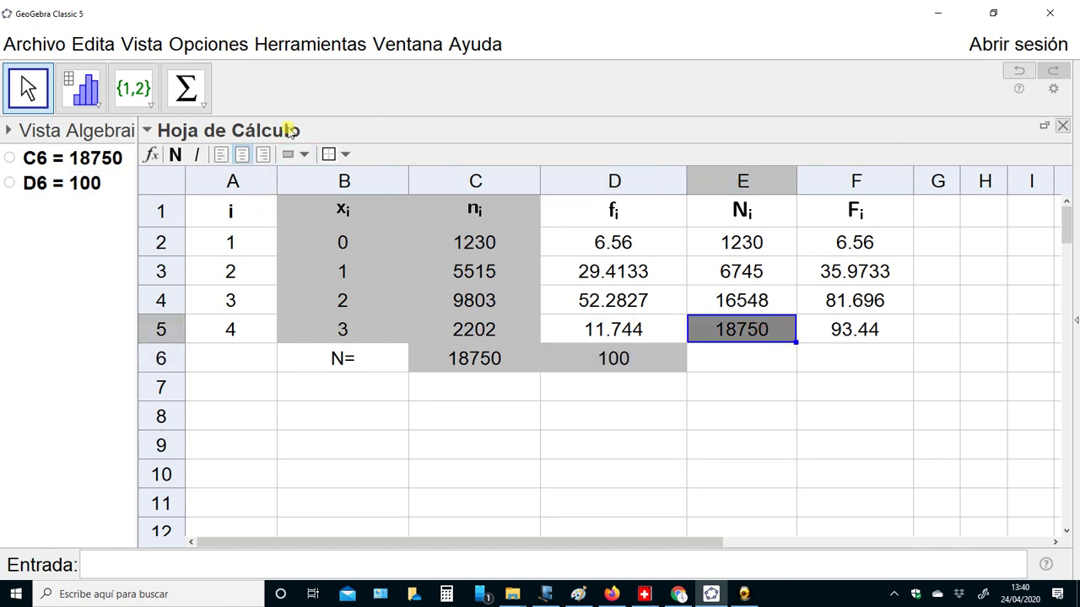
click(306, 156)
click(288, 210)
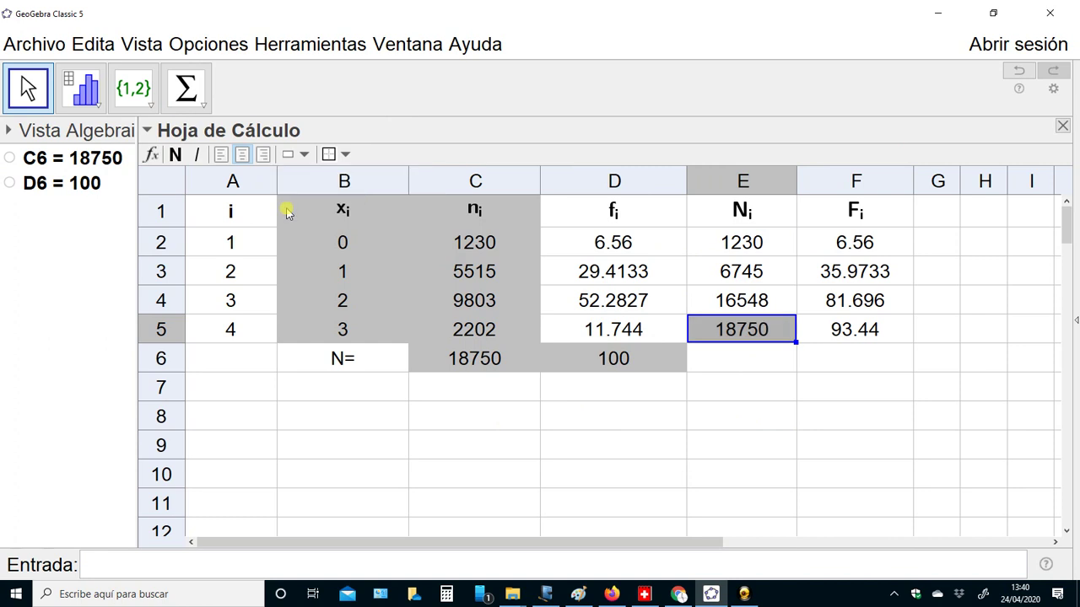
drag(795, 499, 852, 503)
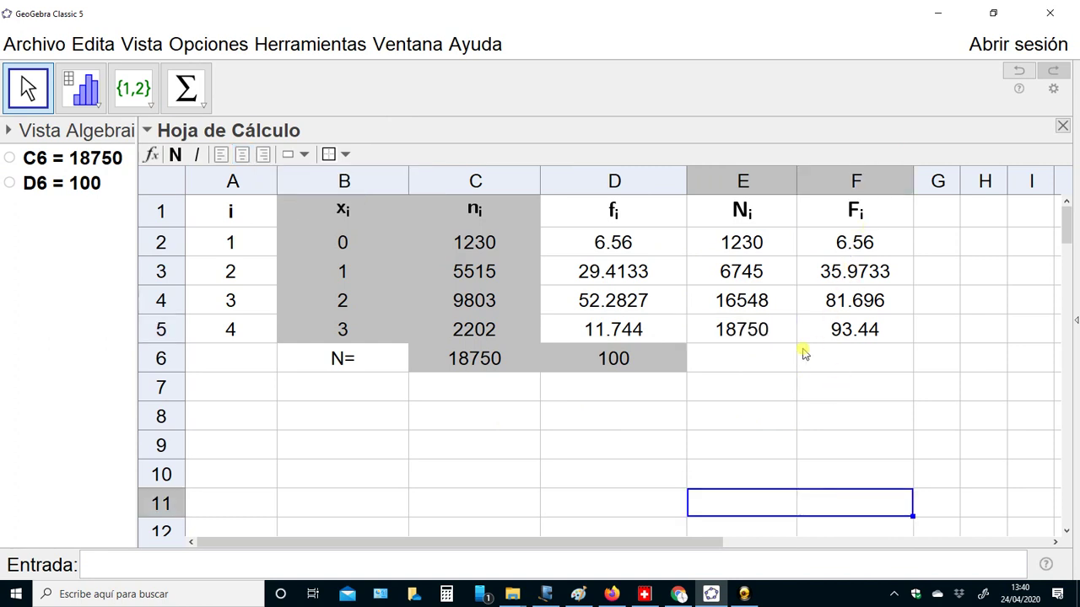
Step: Re-enter the cumulative percentage formula =D2+D3 in cell F3
click(864, 242)
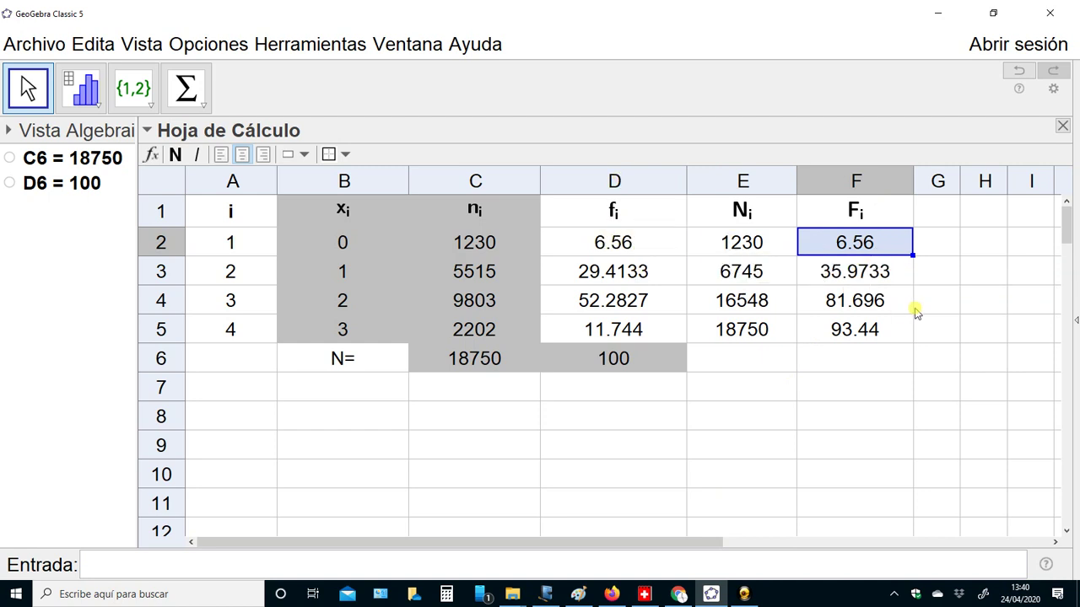
click(883, 275)
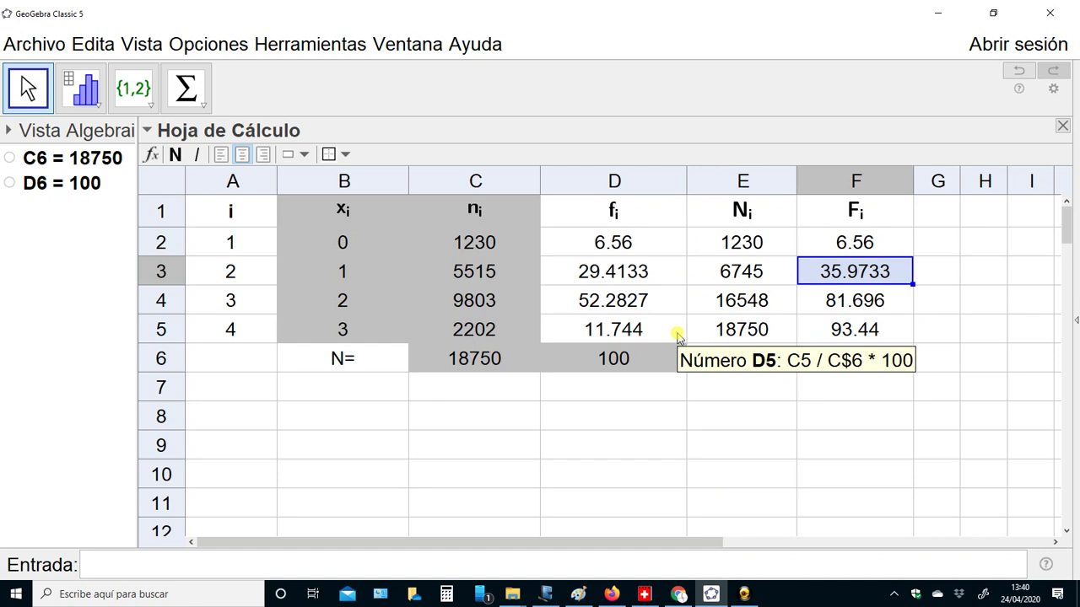
text(d2)
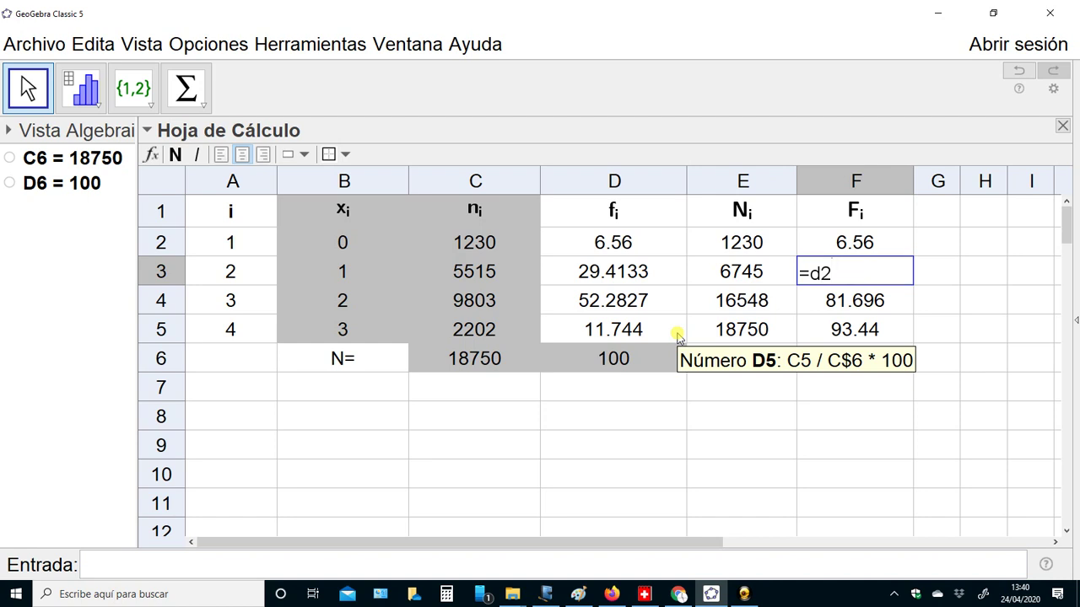
text(+)
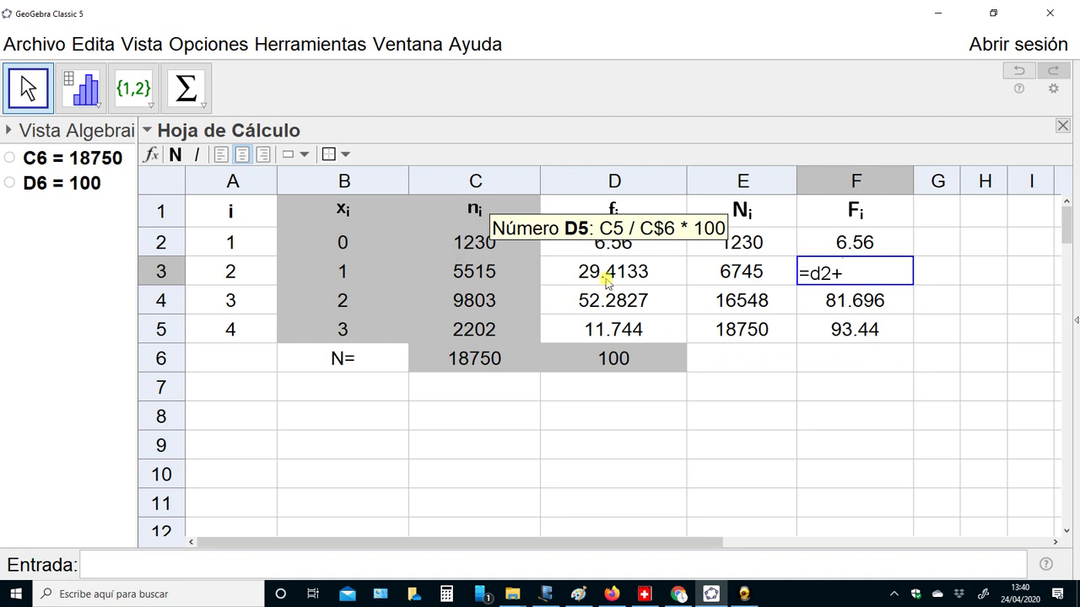
text(d3)
key(Return)
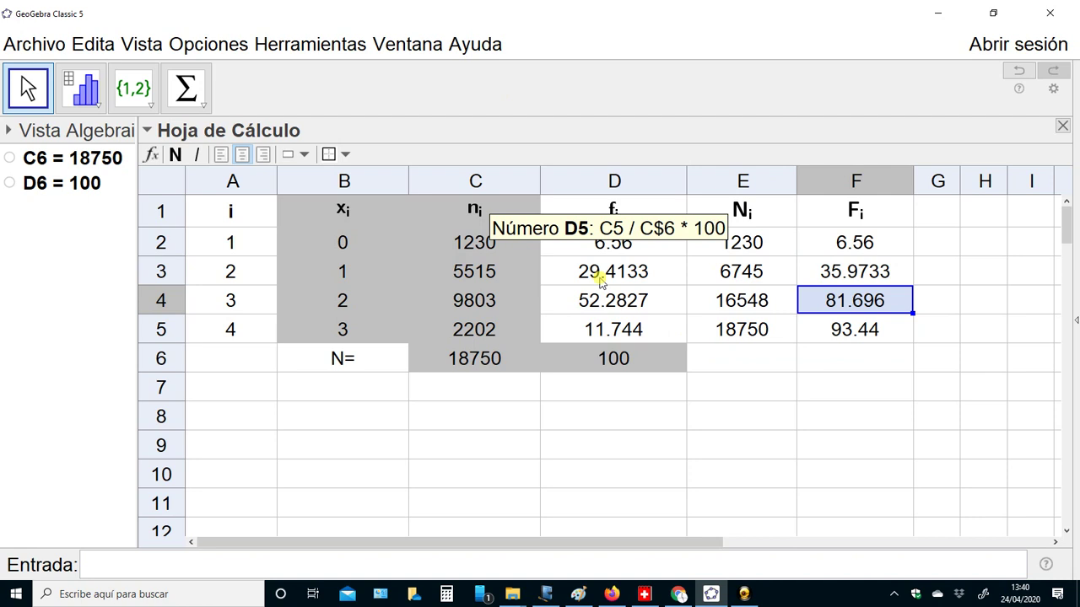
Step: Clear cells F4 and F5 and check the two remaining F_i cells above them
text(=)
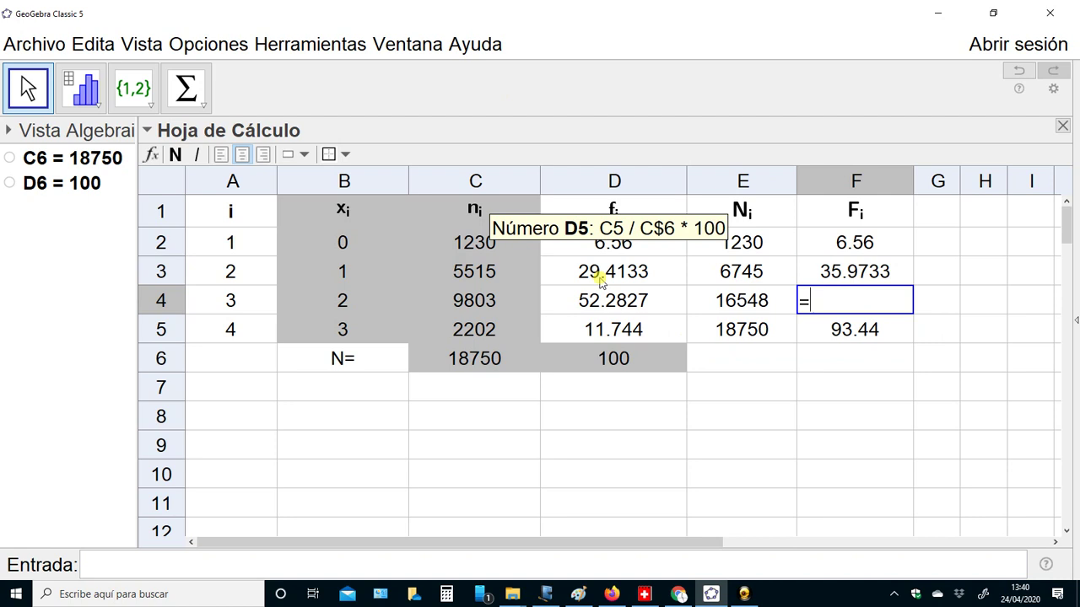
key(BackSpace)
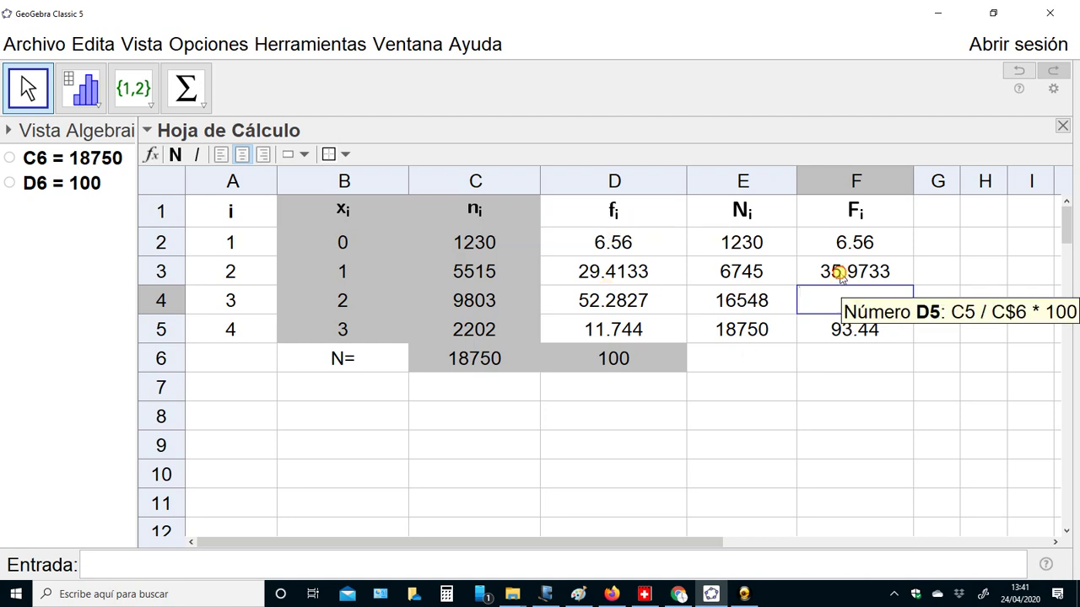
click(839, 274)
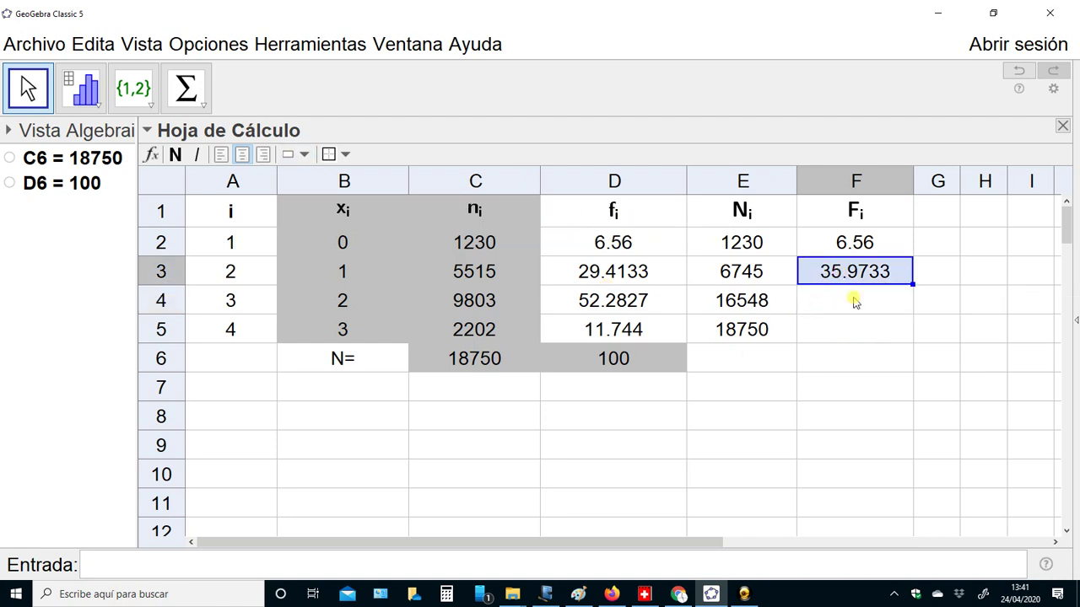
click(856, 243)
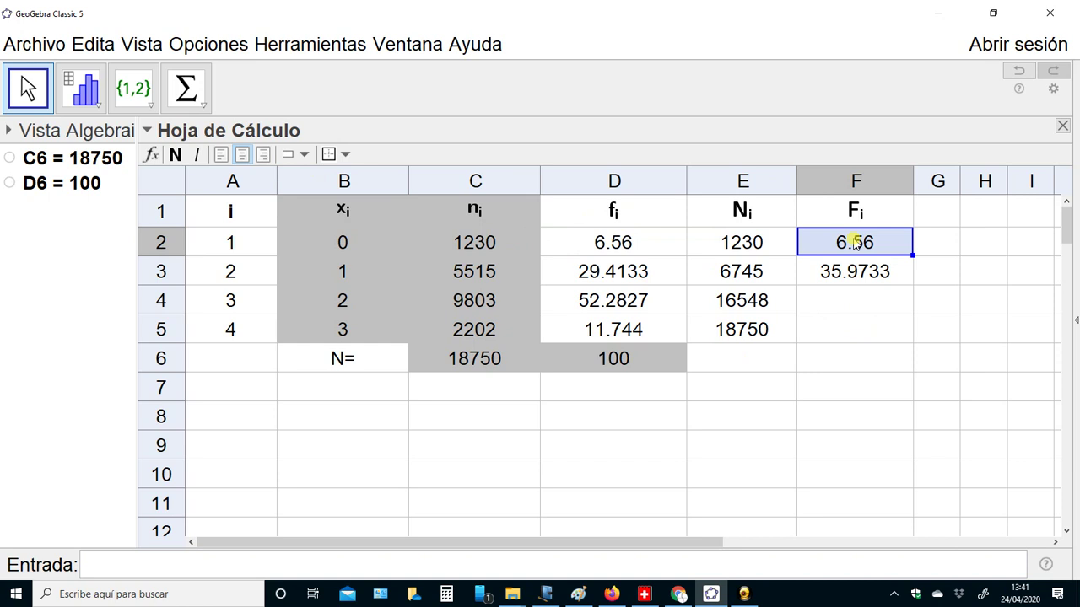
mouse_move(856, 243)
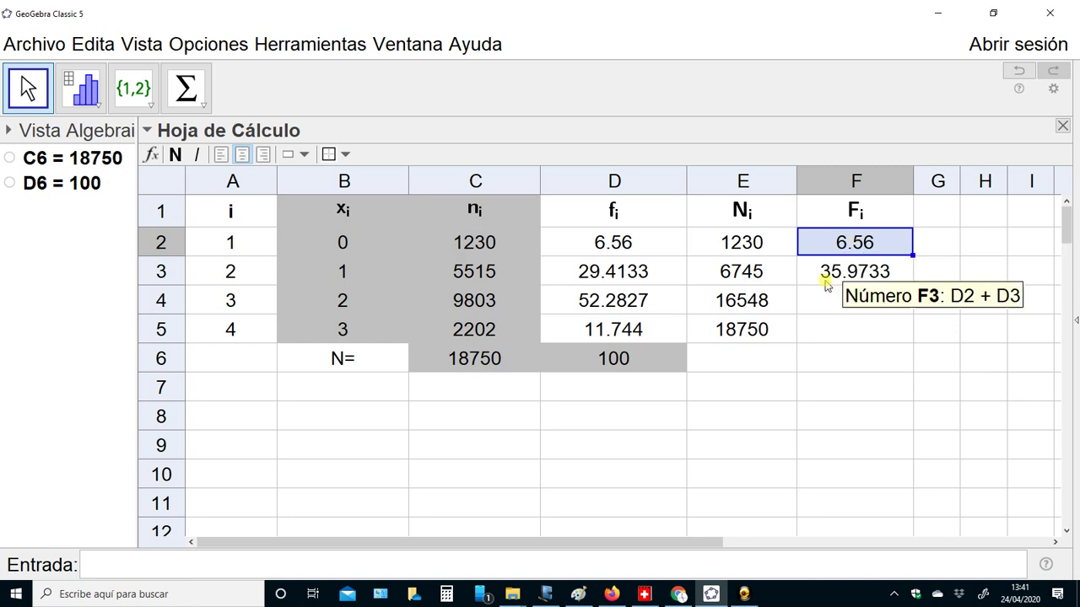
Step: Edit the formula in cell F3 to use absolute column references, =$D2 + $D3
click(826, 274)
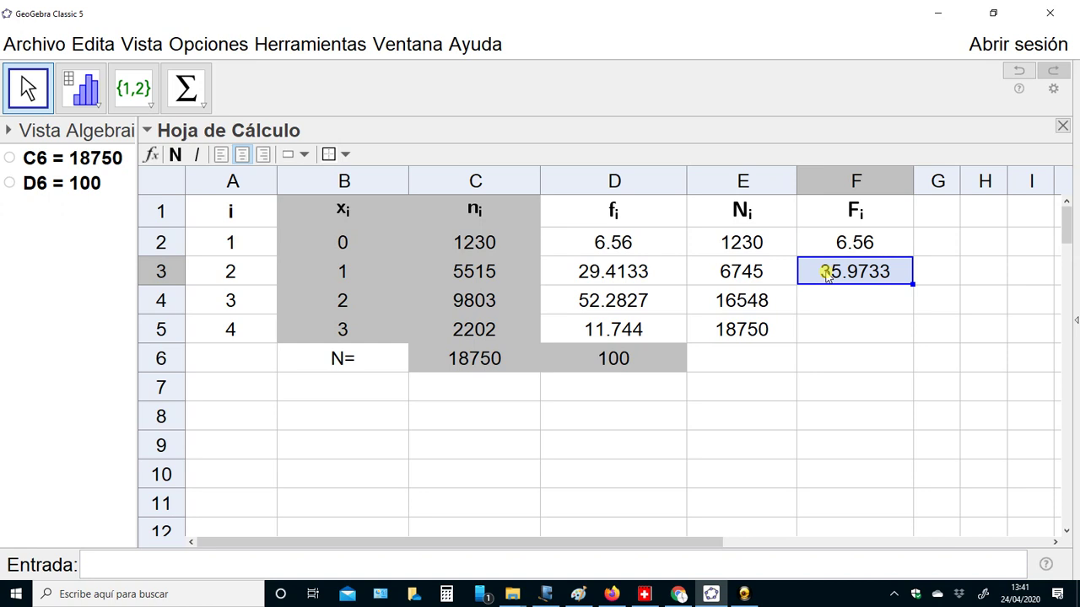
double_click(826, 274)
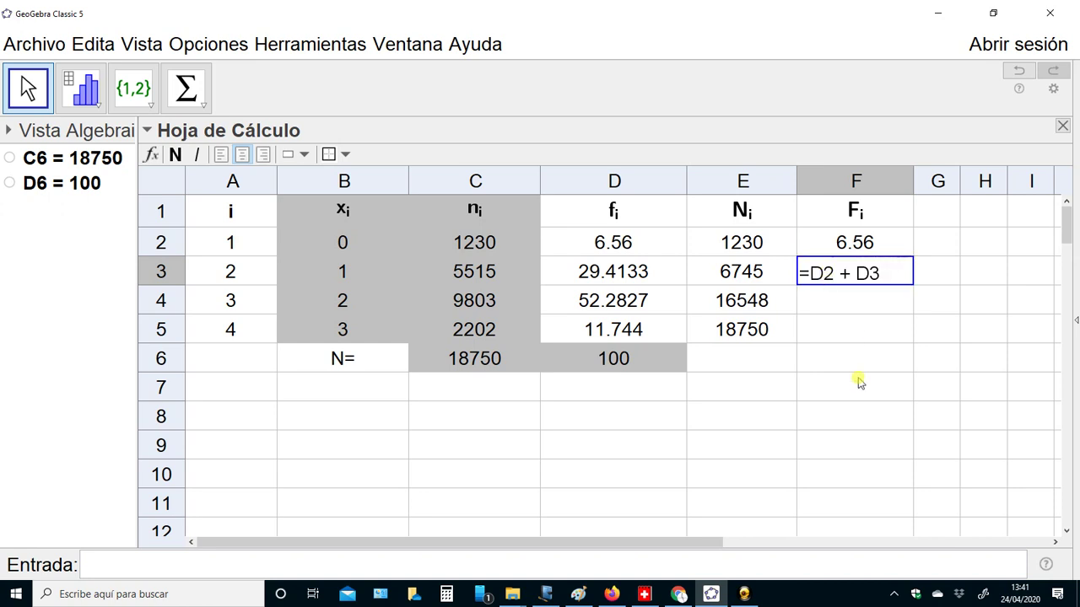
click(824, 274)
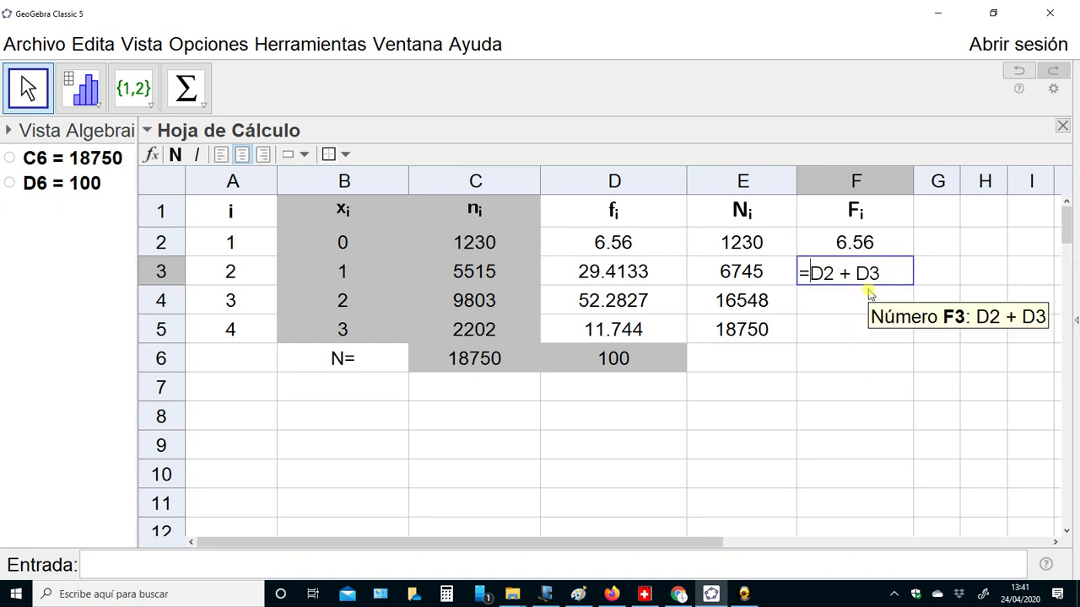
text($)
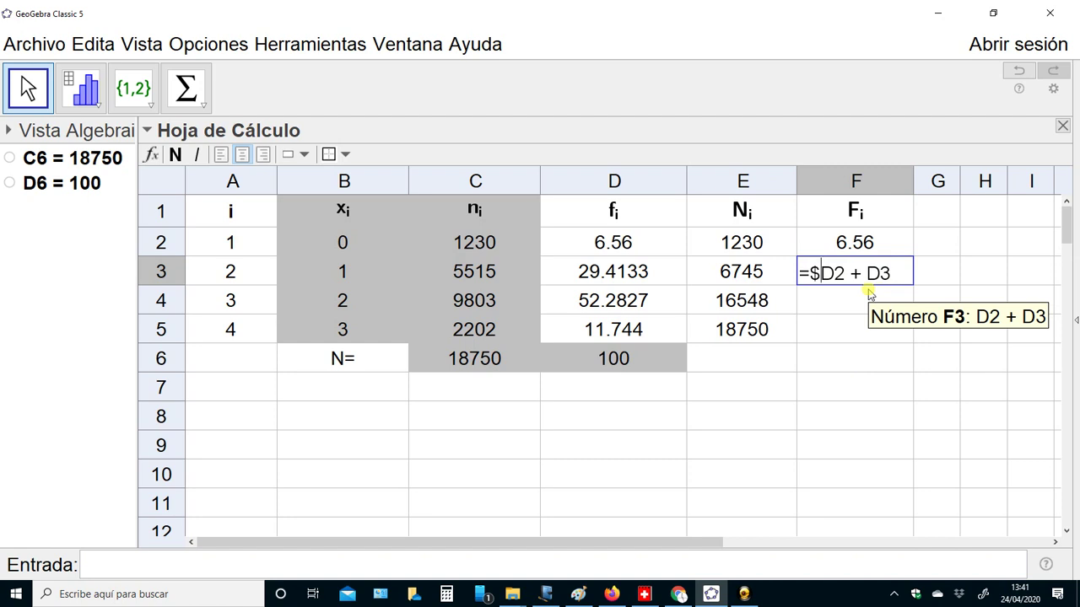
key(Right)
key(Right)
key(Right)
key(Right)
key(Right)
text($)
key(Return)
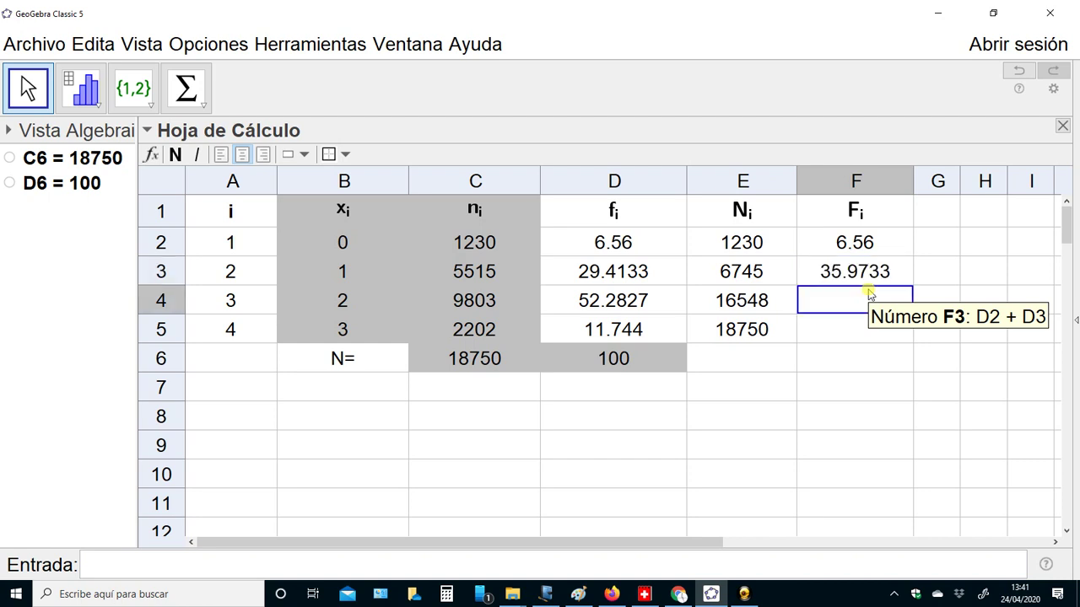
Step: Copy the F3 formula with absolute columns into cells F4 and F5
key(Up)
key(Down)
key(ctrl+v)
key(Down)
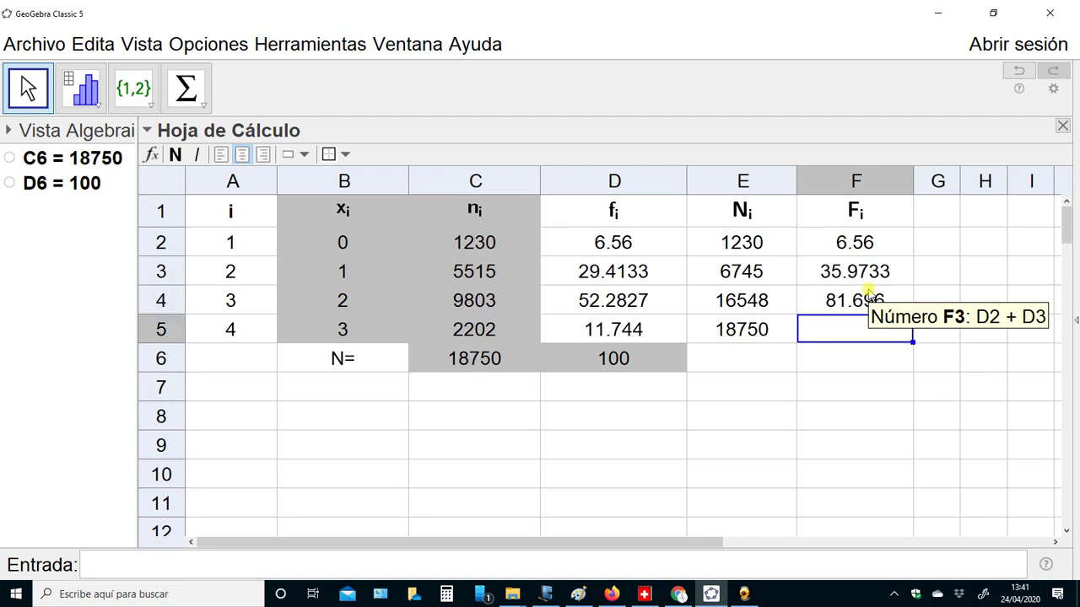
key(ctrl+v)
key(Up)
key(Up)
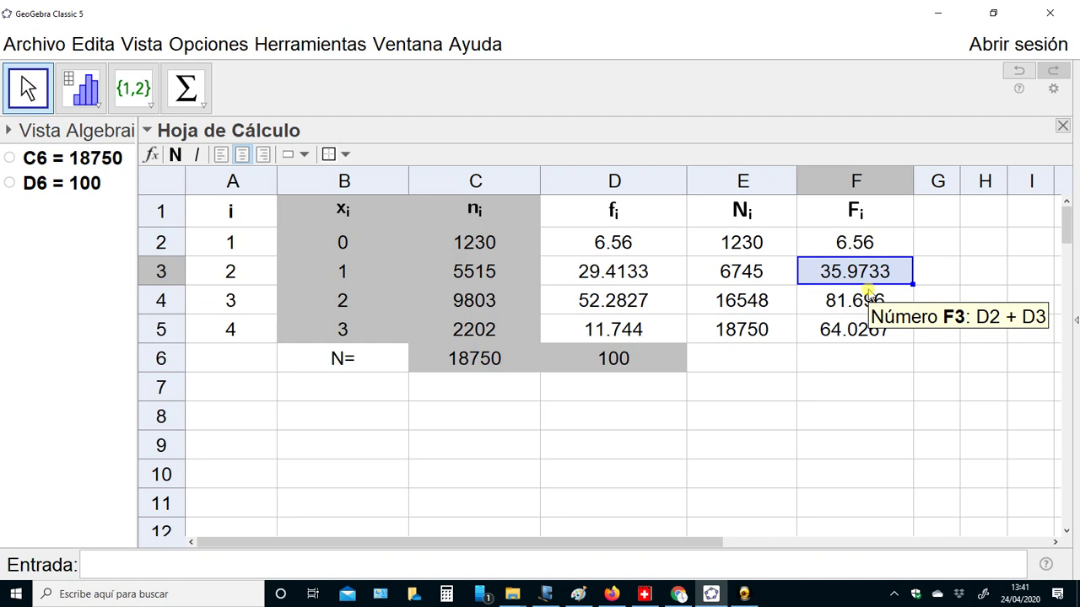
Step: Check the F_i cells and delete the pasted formulas from cells F4 and F5
key(Up)
key(Down)
key(Up)
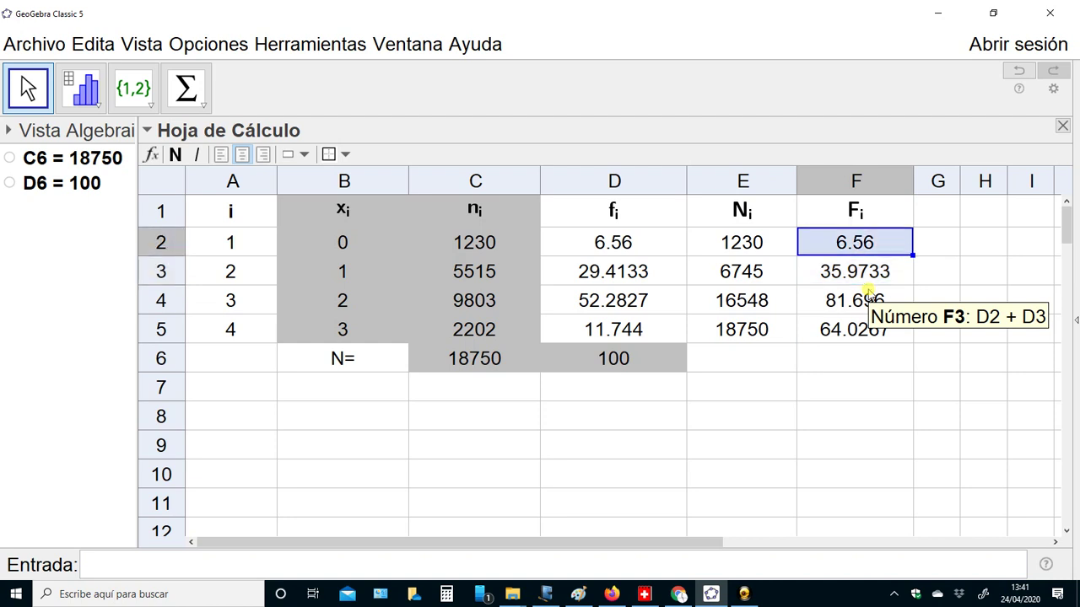
key(Down)
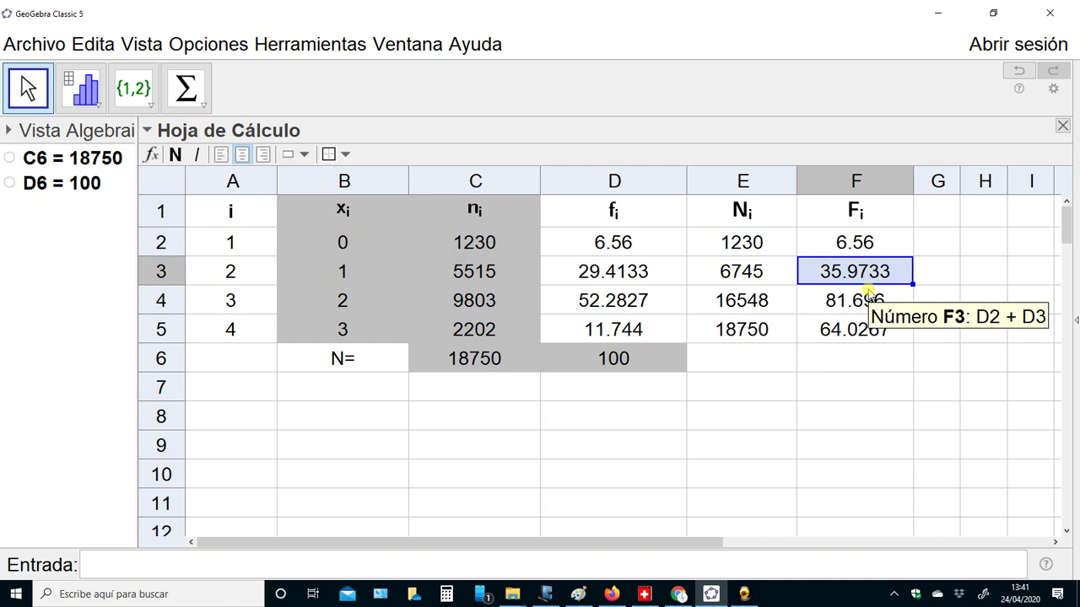
key(Down)
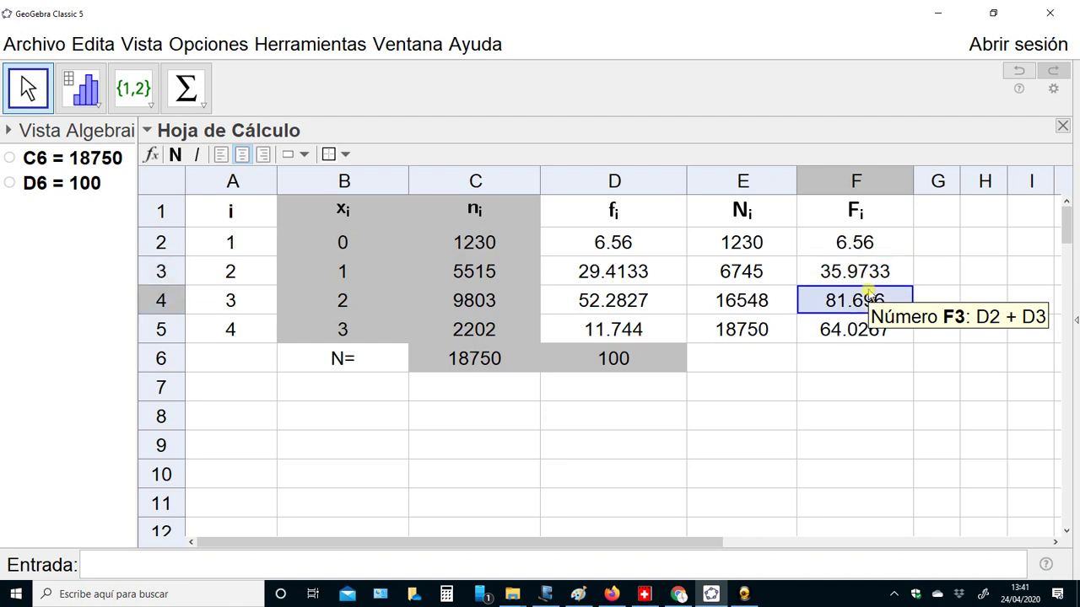
key(Delete)
key(Down)
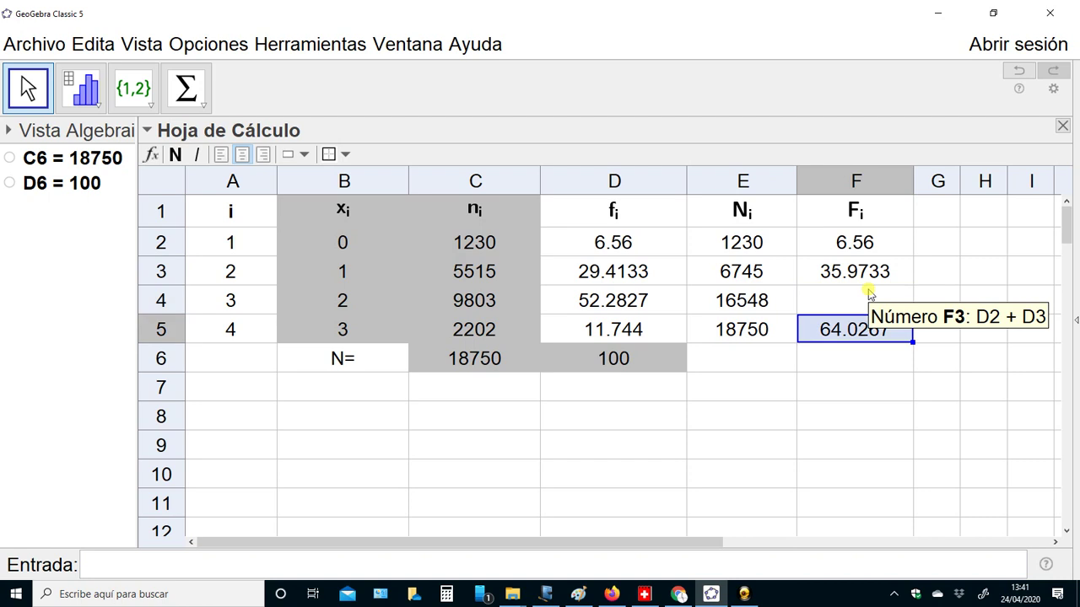
key(Delete)
key(Up)
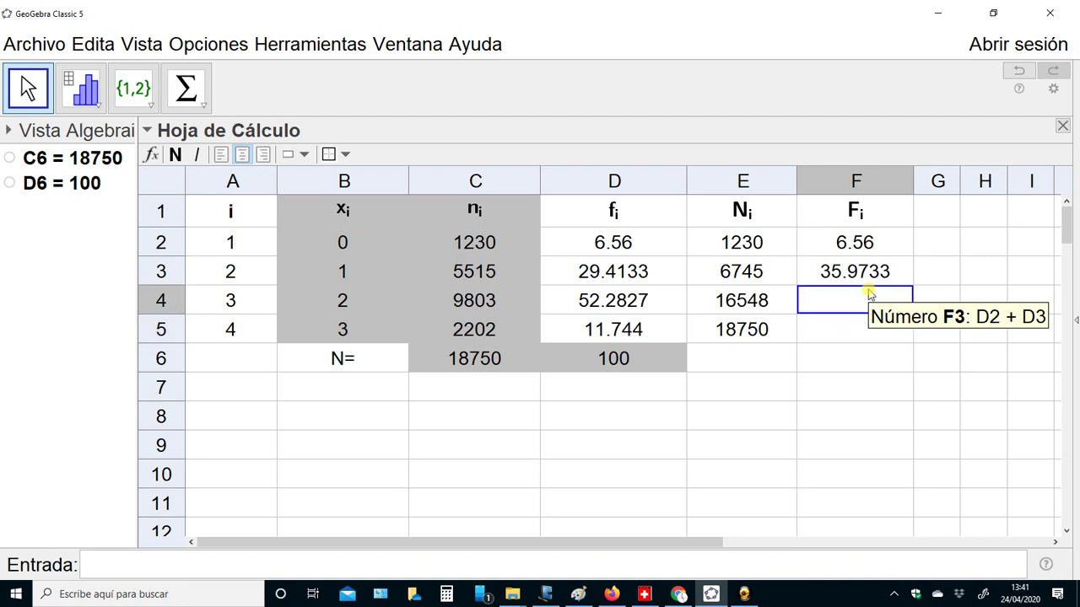
Step: Enter the formula =F3+D4 in cell F4 as the third cumulative percentage
text(=)
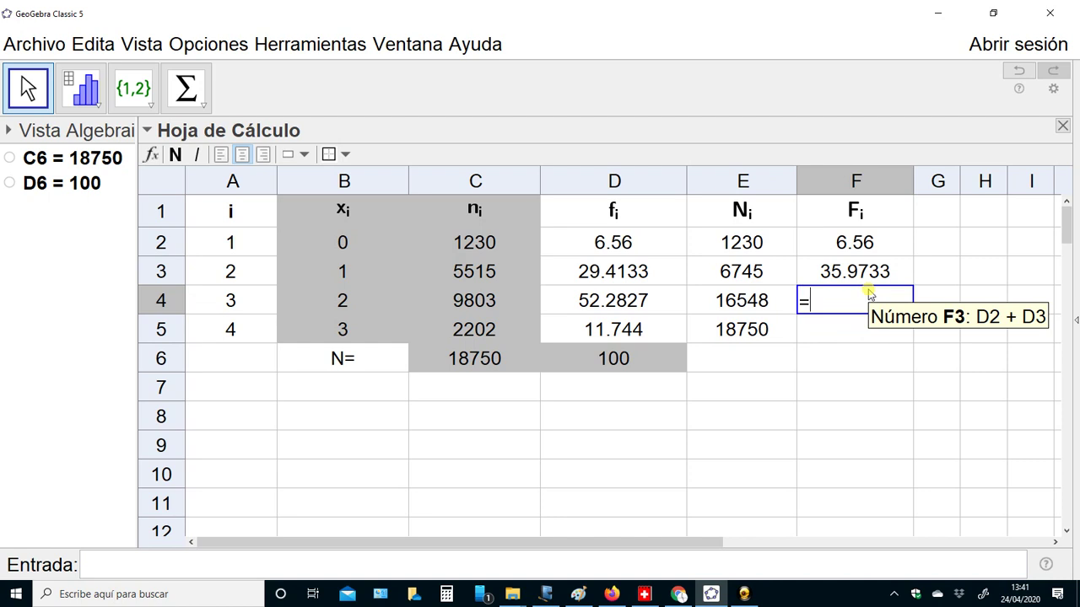
text(f)
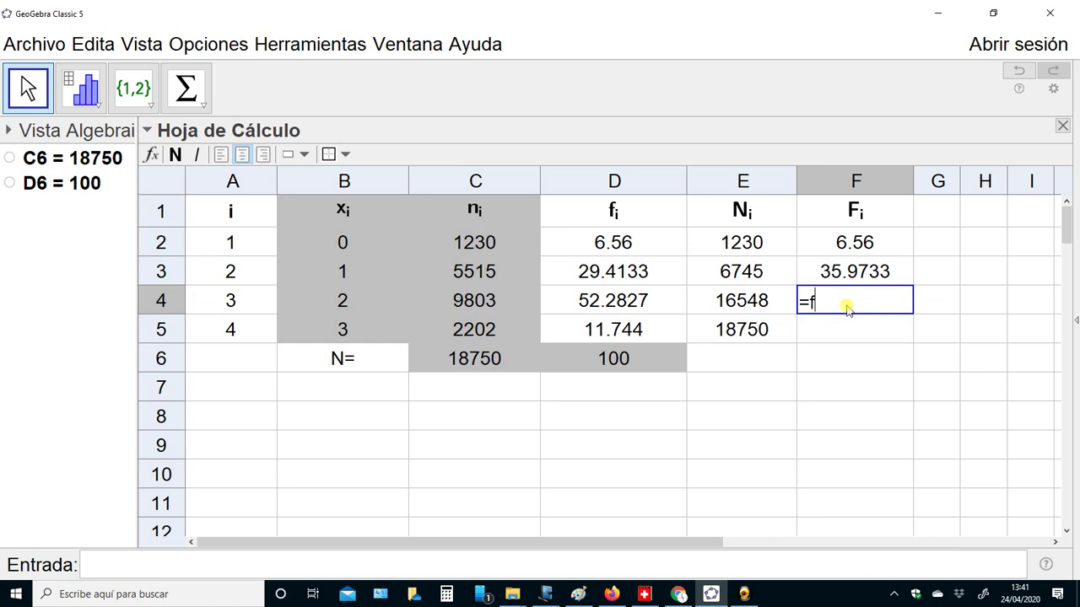
text(3+)
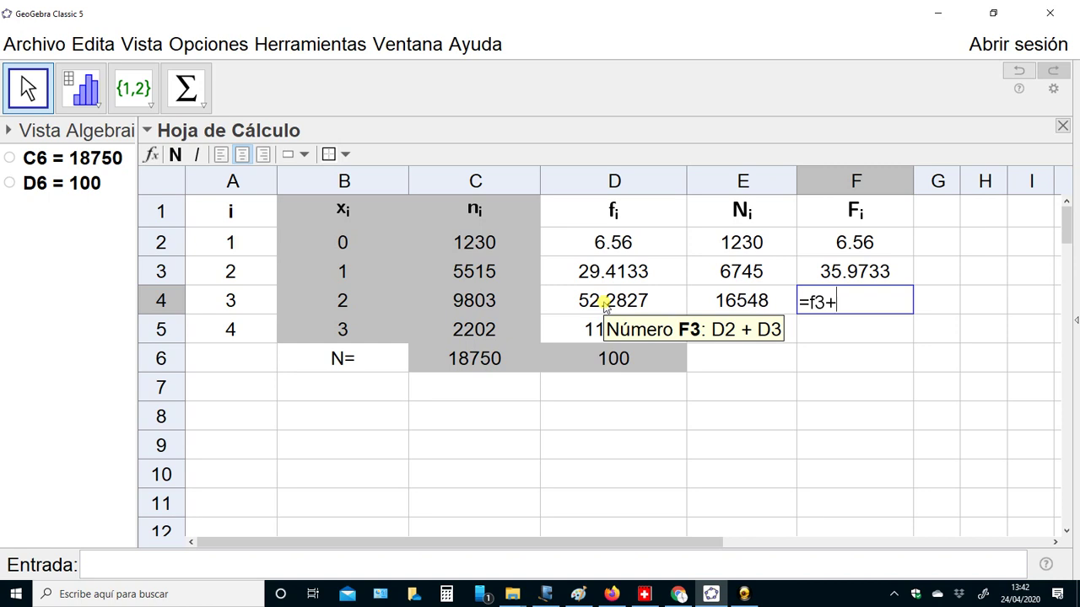
text(d4)
key(Return)
key(Up)
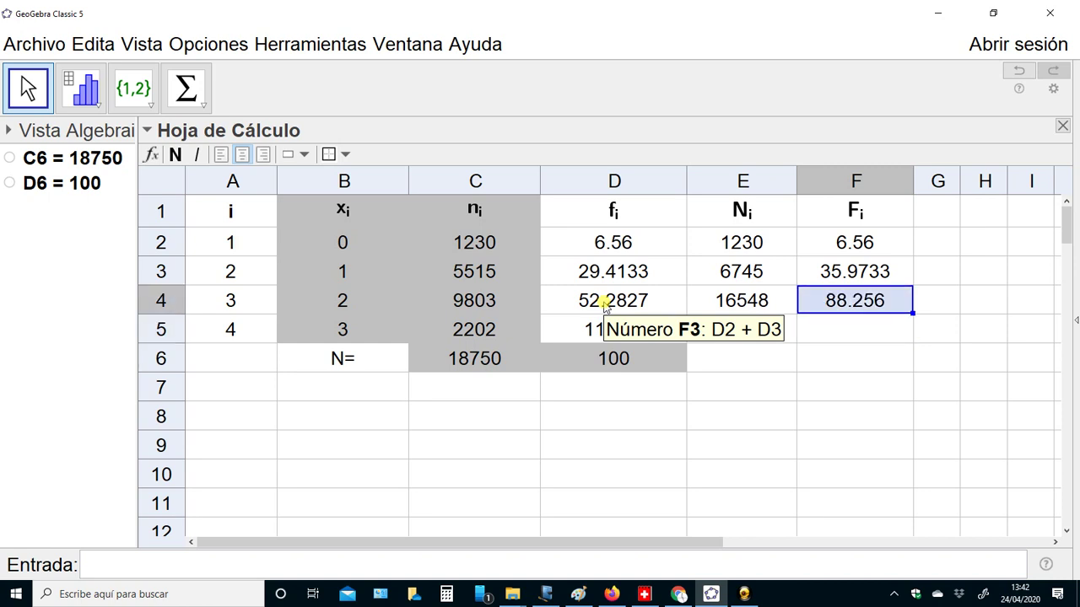
Step: Enter the formula =F4+D5 in cell F5 as the fourth cumulative percentage
key(Down)
text(=)
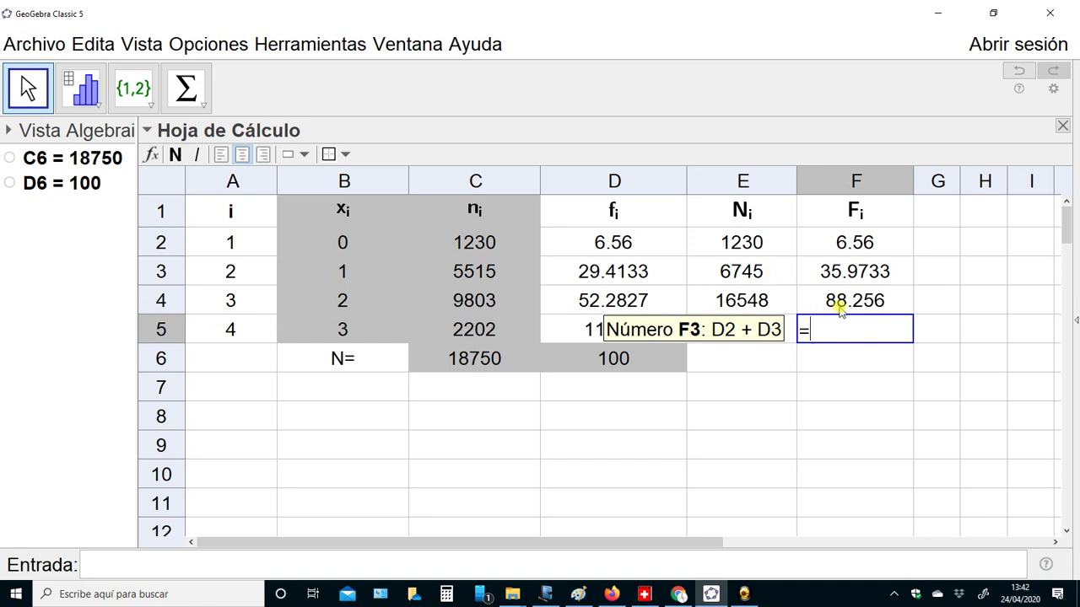
text(f4+)
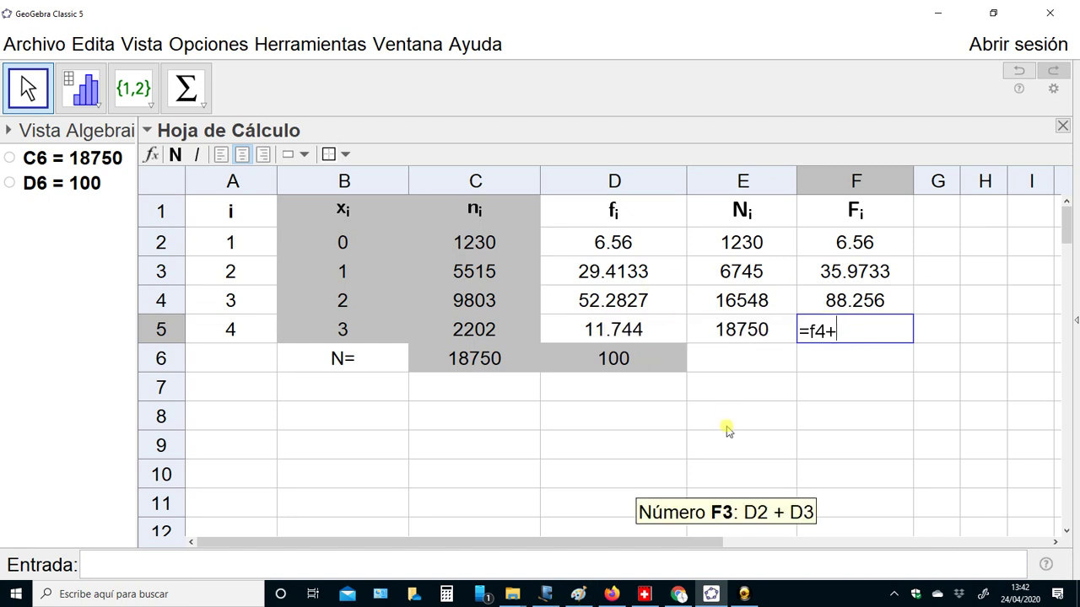
text(d5)
key(Return)
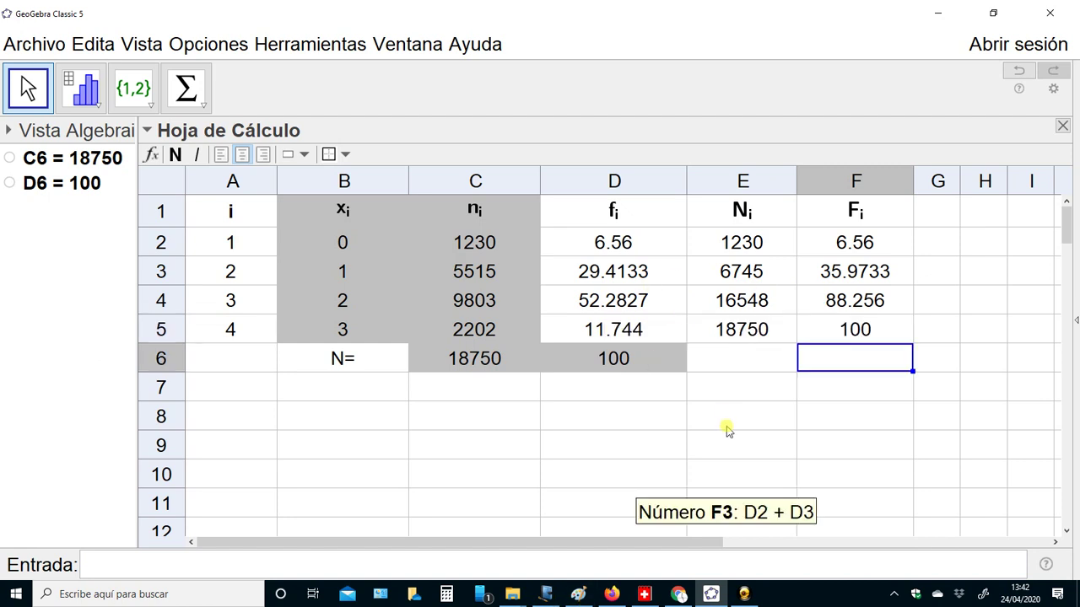
Step: Try to shade cell F5 with the currently set background colour
key(Up)
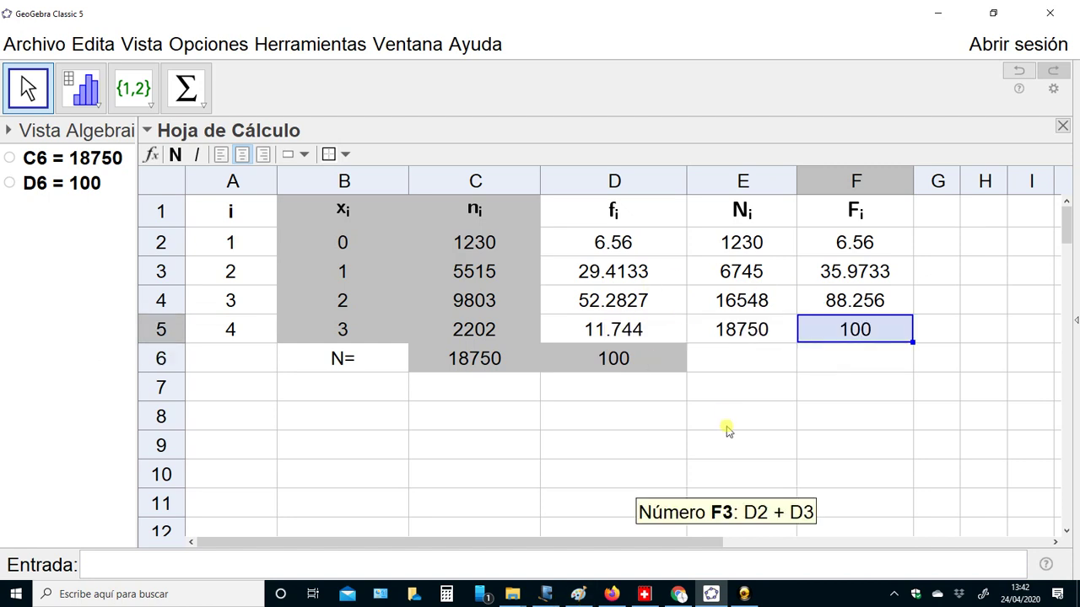
click(288, 154)
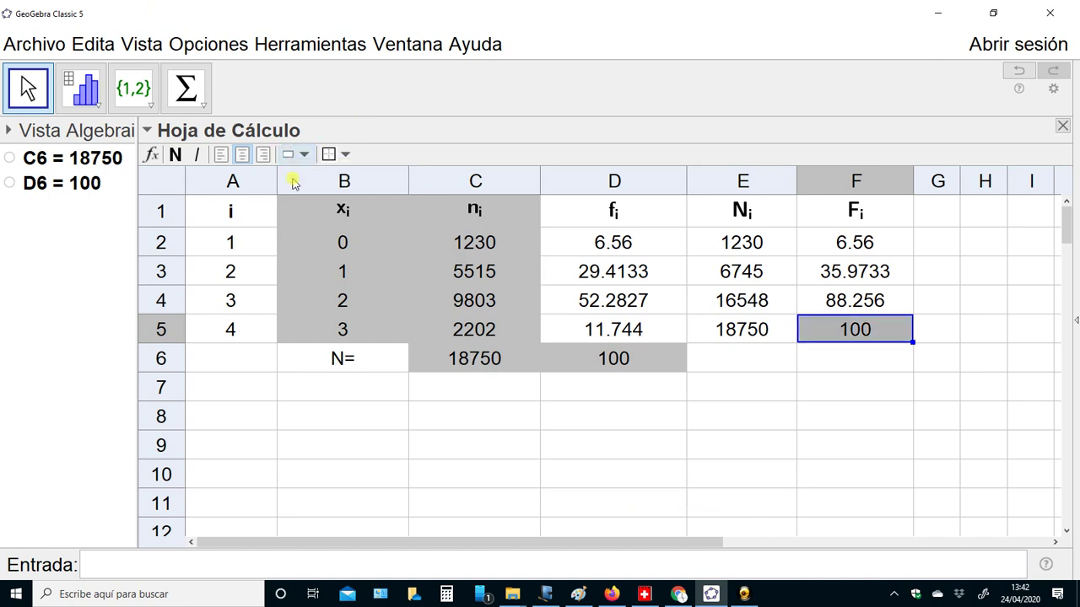
click(529, 499)
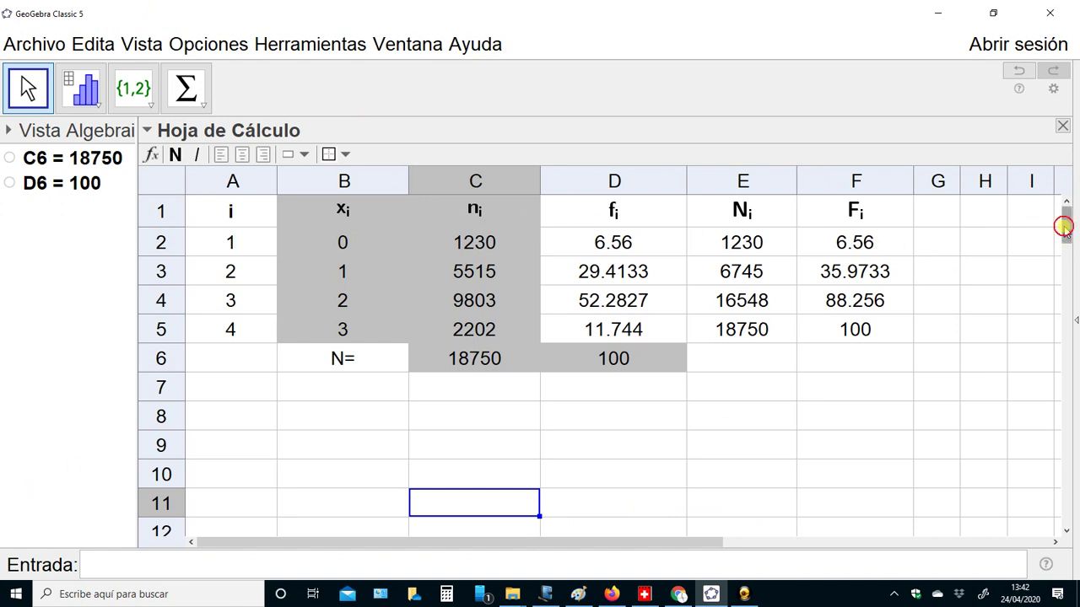
click(785, 442)
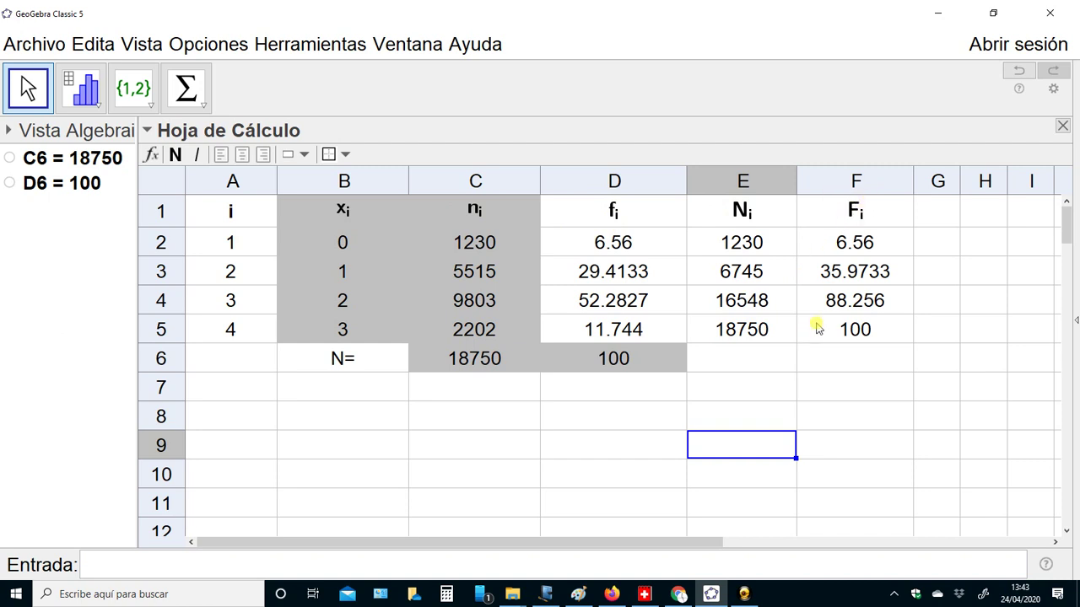
Step: Shade the last cumulative frequency, cell E5, with the light grey used for the totals
click(718, 340)
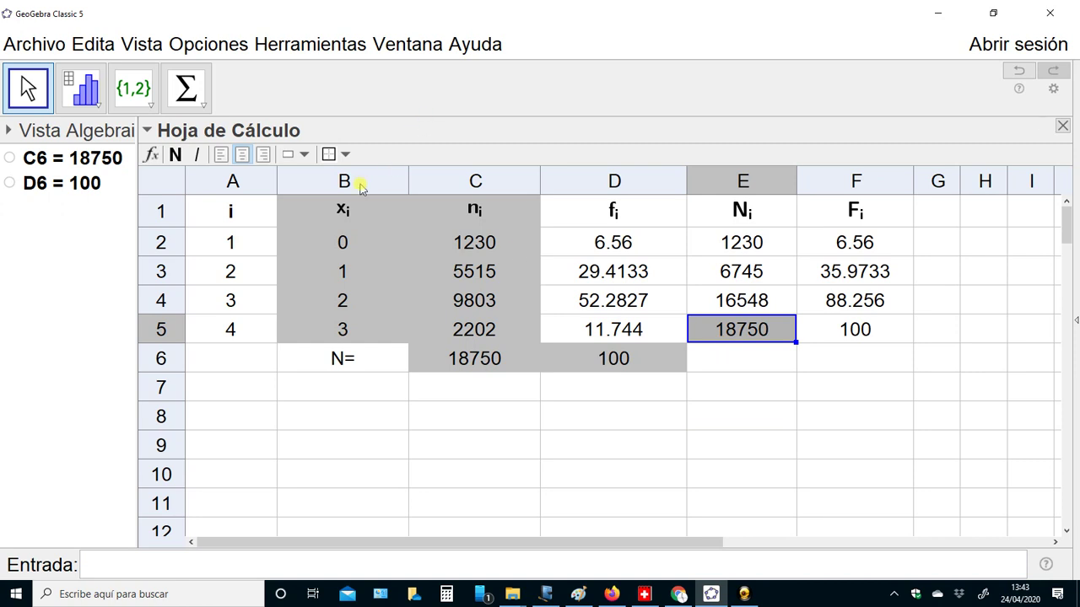
click(723, 470)
click(734, 332)
click(296, 154)
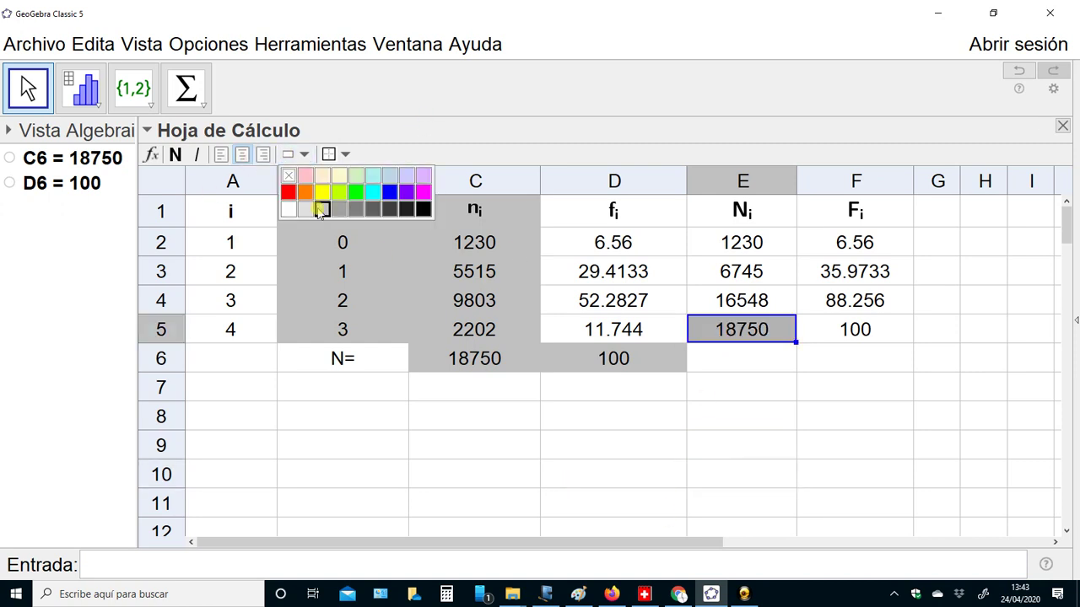
click(316, 209)
click(458, 499)
click(474, 364)
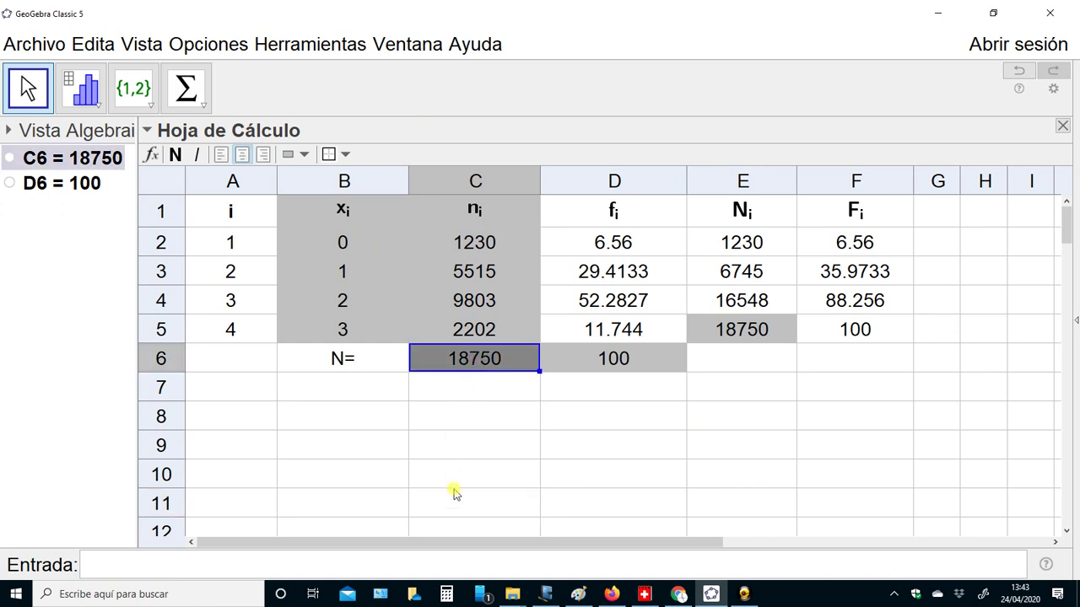
Step: Apply the same light grey background to cell F5 and check its formula
click(841, 329)
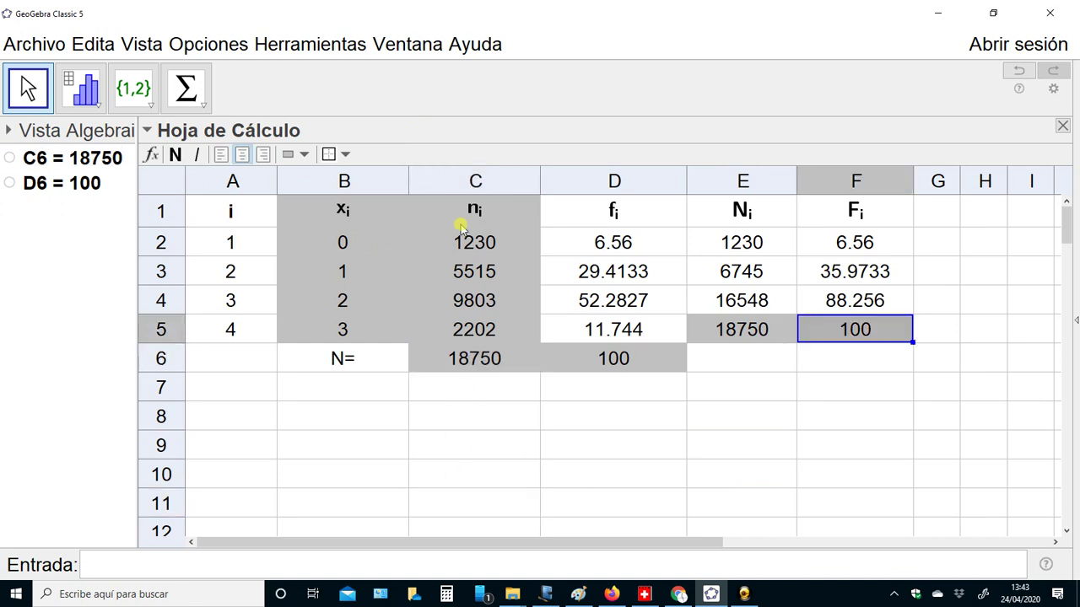
click(290, 154)
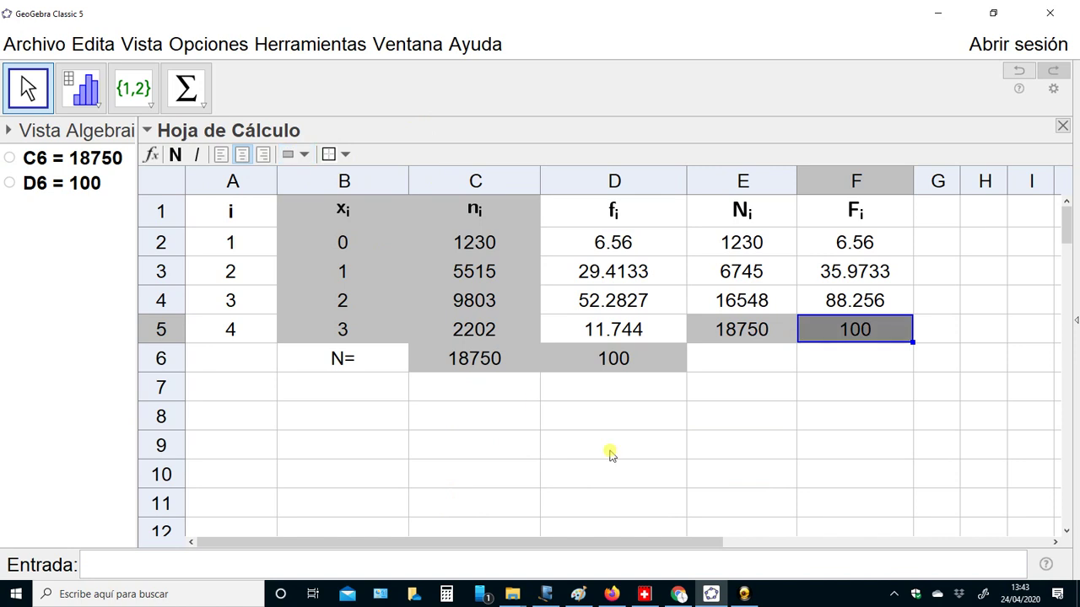
click(611, 447)
click(622, 361)
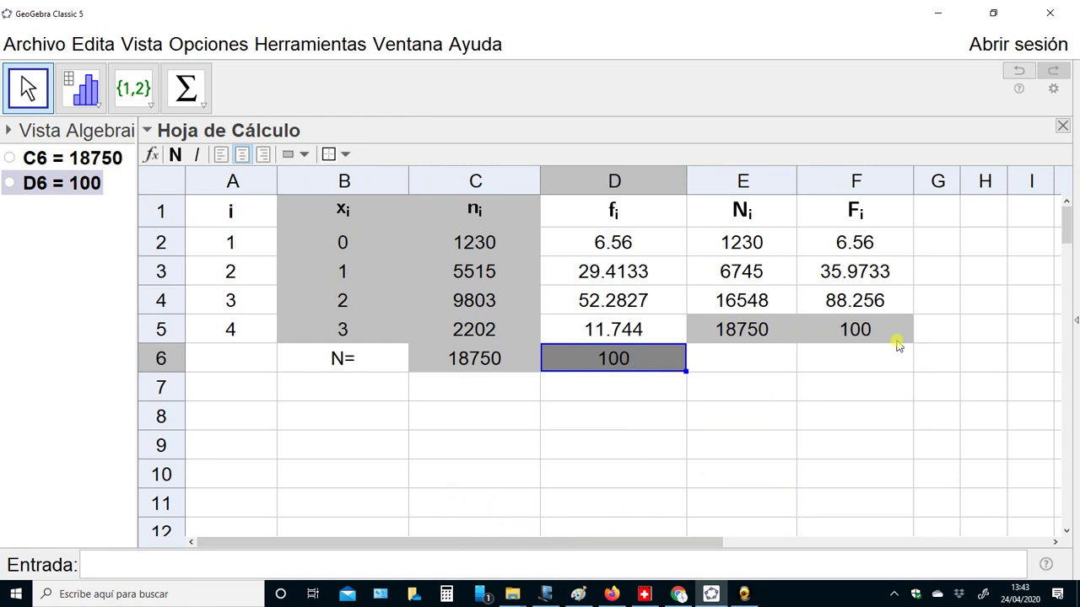
click(870, 334)
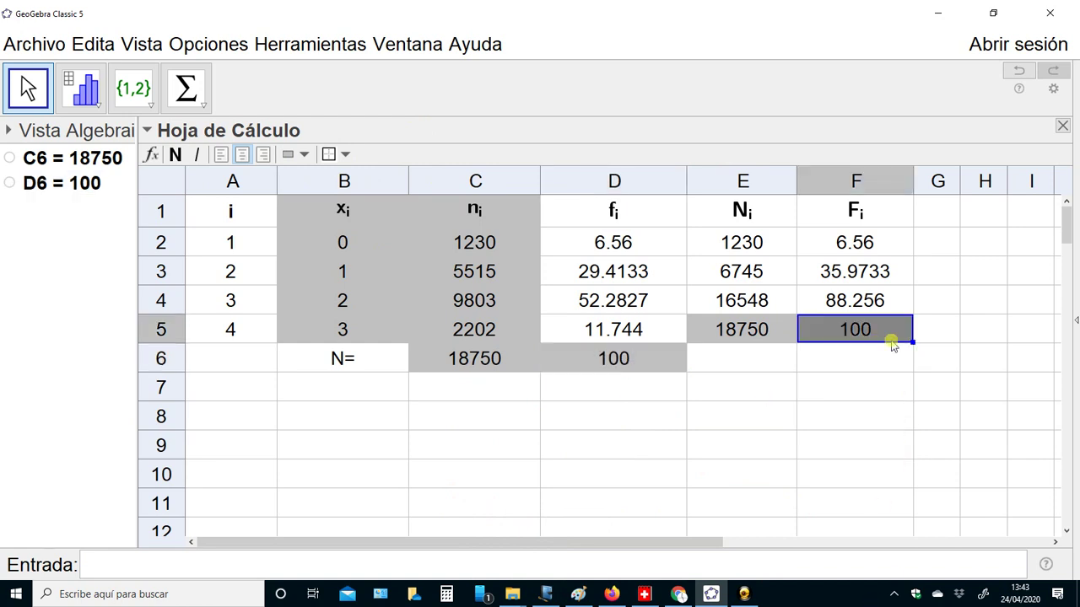
mouse_move(883, 334)
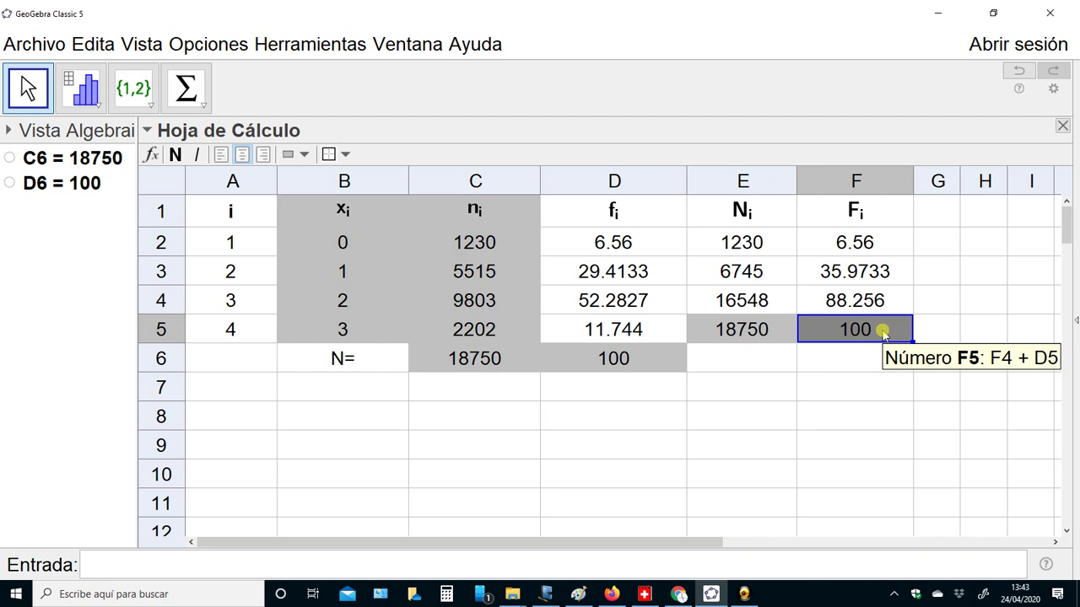
click(711, 448)
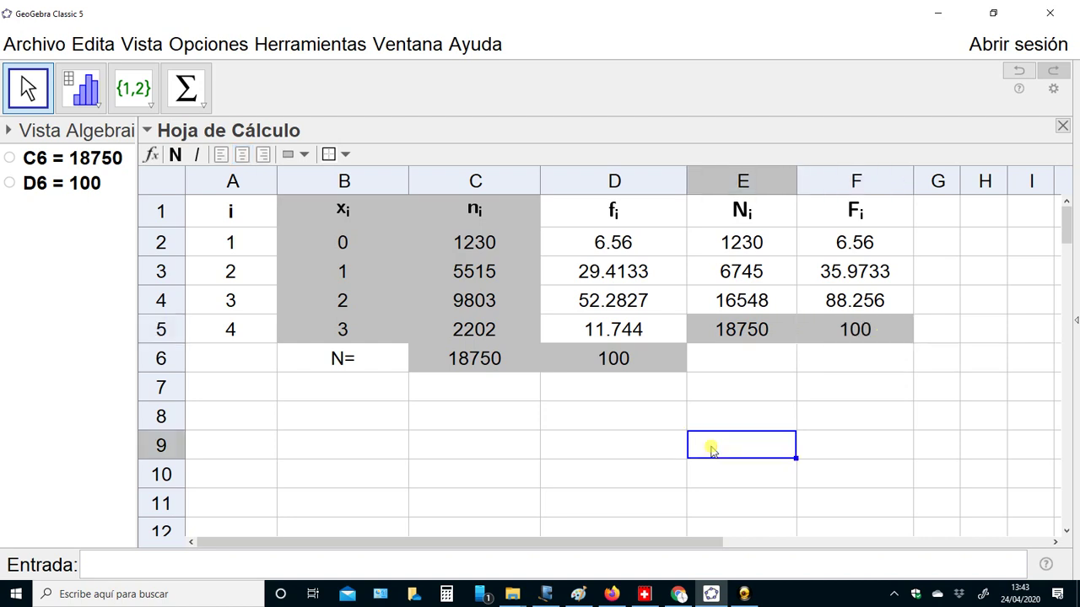